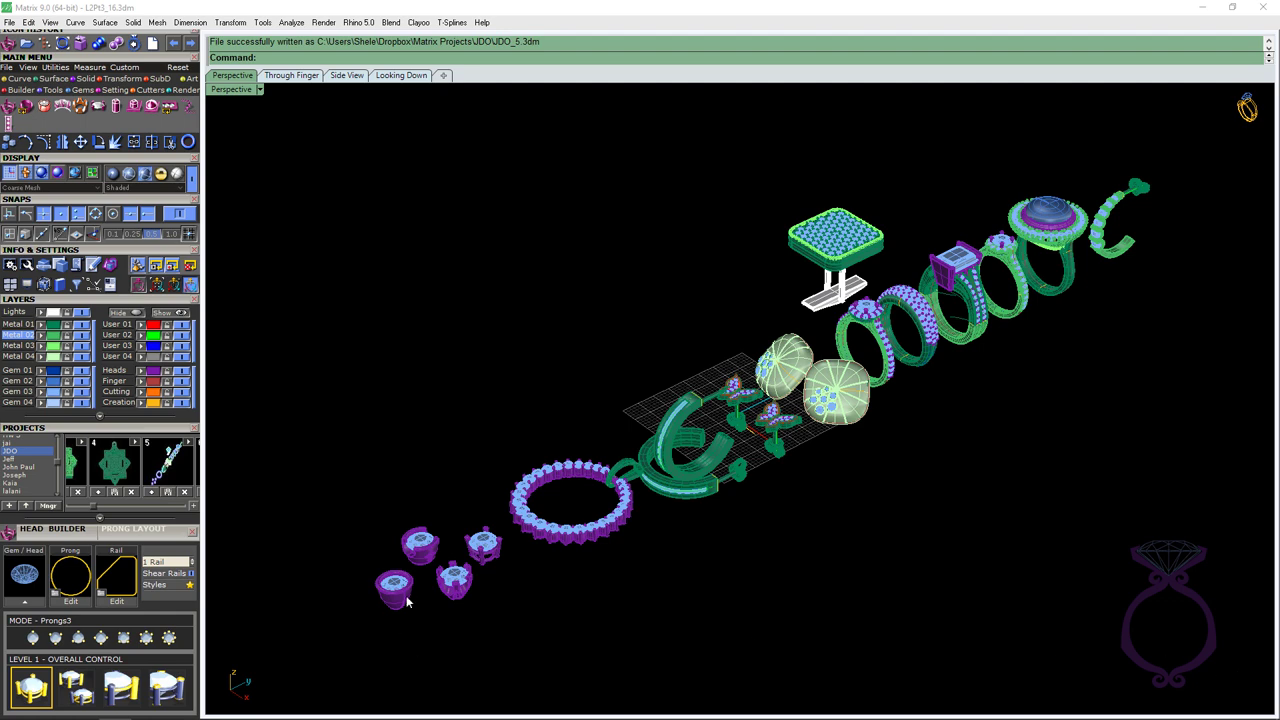
Step: Examine the four round-stone heads and the neighbouring circle pendant's prong-set gems and bail up close
scroll(406, 600, "up", 5)
scroll(393, 595, "up", 3)
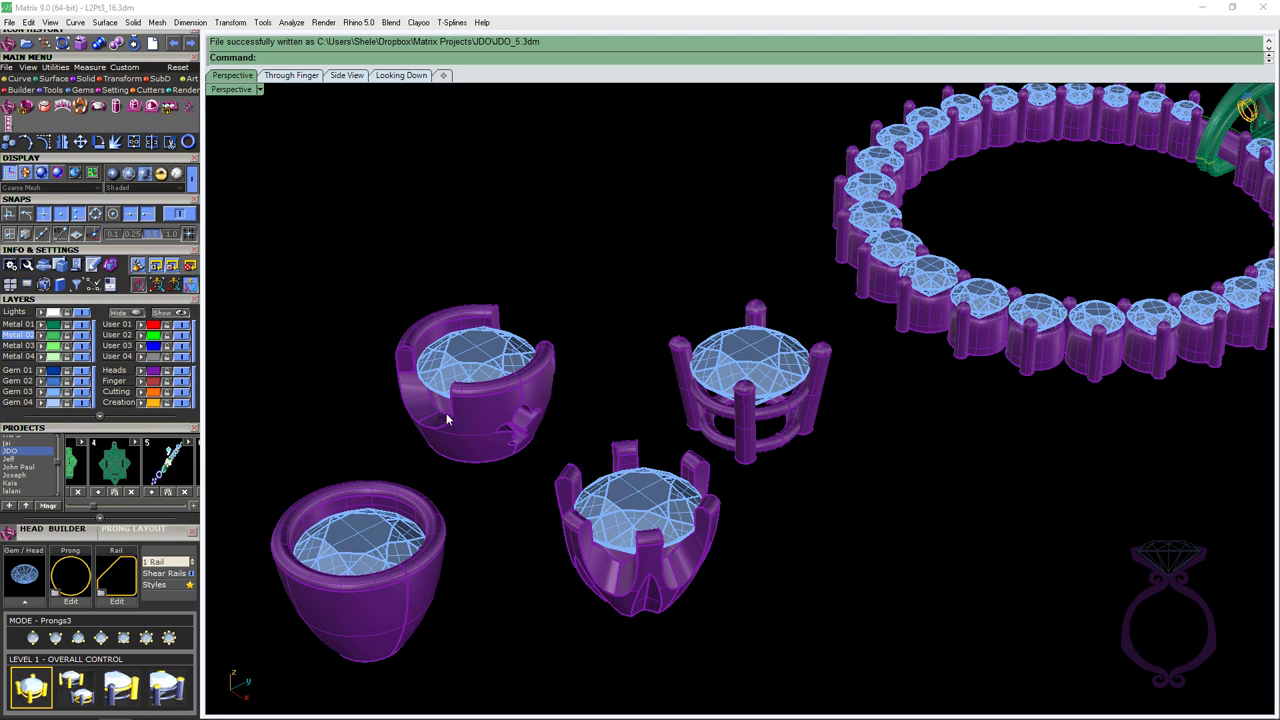
right_click_drag(475, 428, 540, 430)
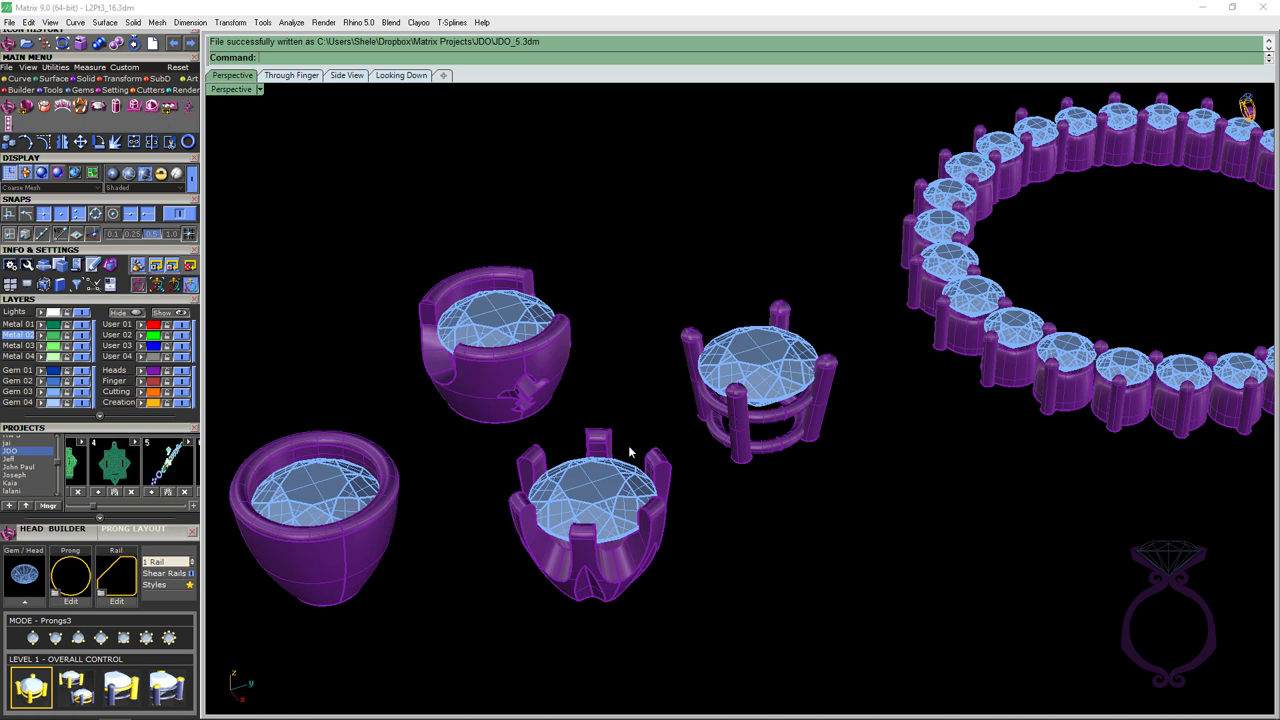
scroll(600, 458, "down", 3)
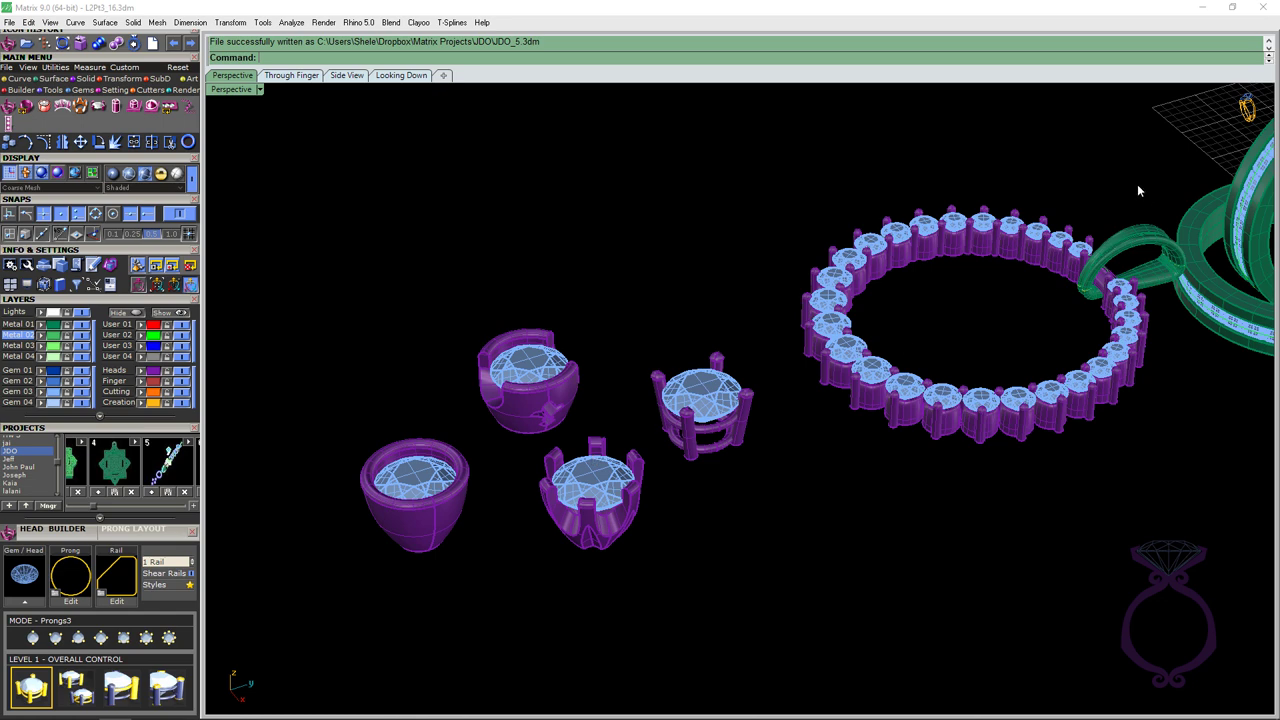
scroll(1140, 203, "up", 4)
right_click_drag(1019, 249, 1024, 243)
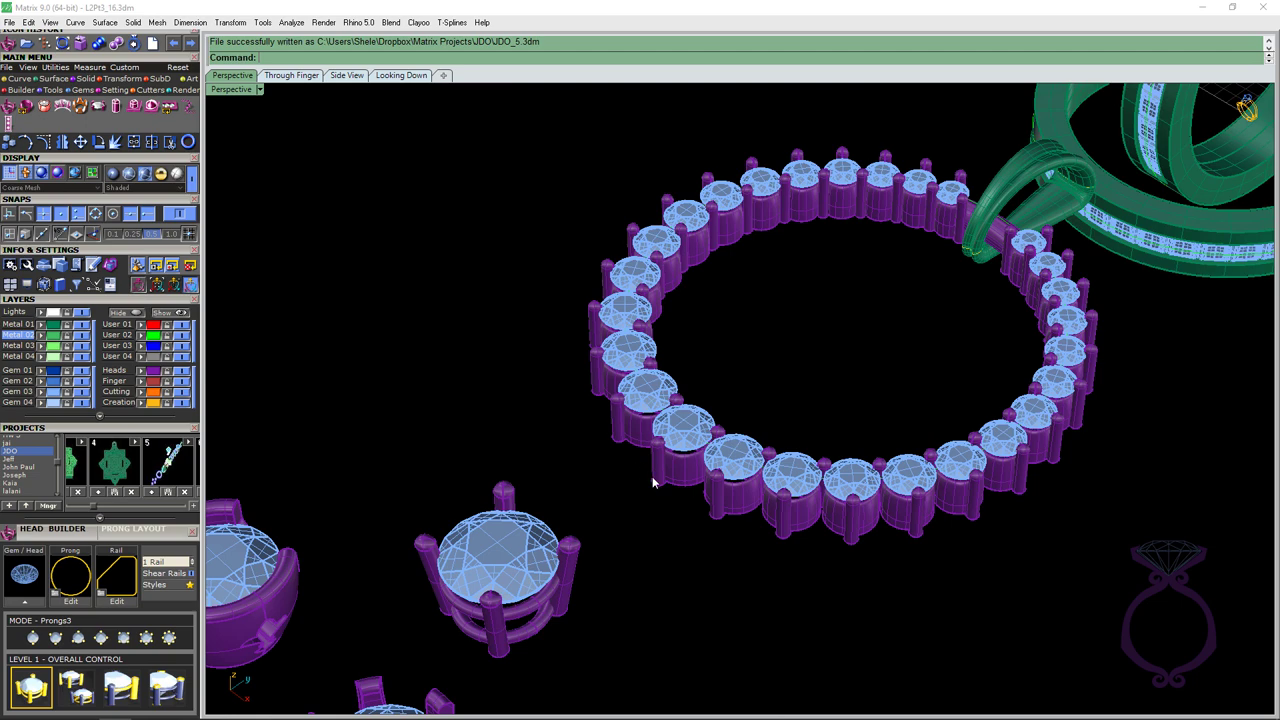
scroll(534, 434, "down", 5)
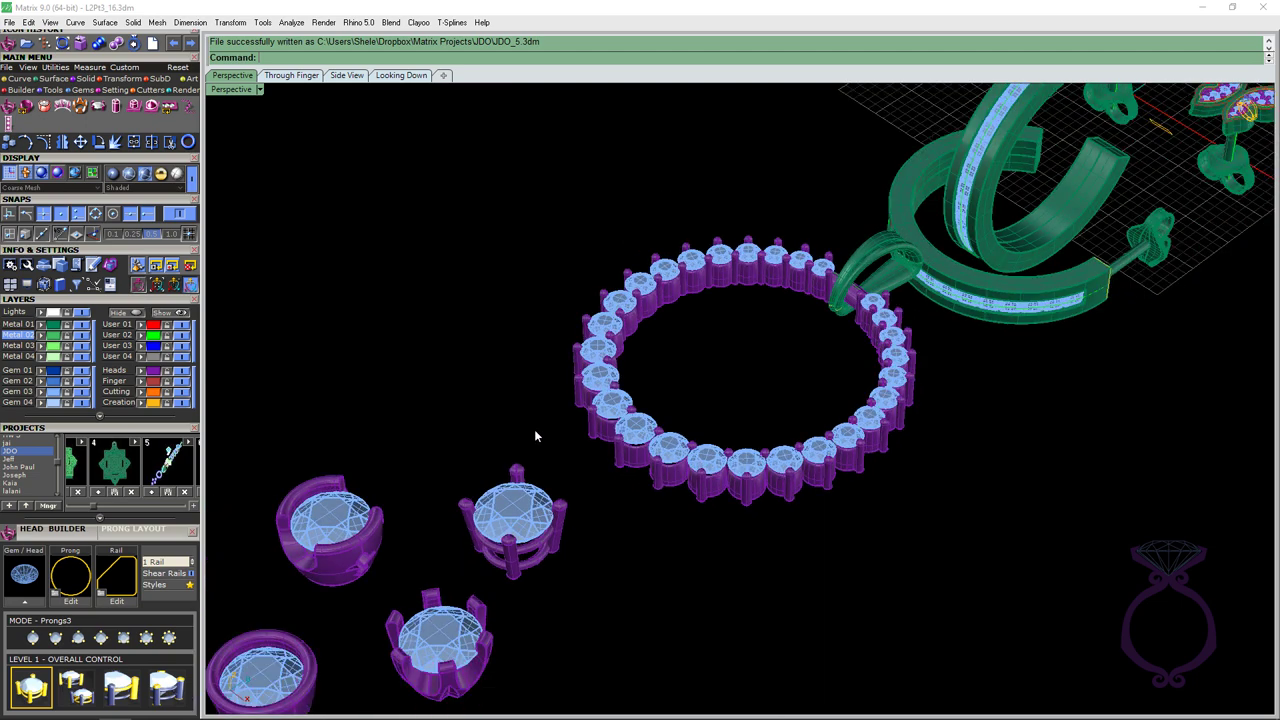
Step: Inspect the channel-set hoop earrings, the pavé butterfly studs and the domed cushion-shaped earrings with flush-set stones
scroll(778, 310, "up", 5)
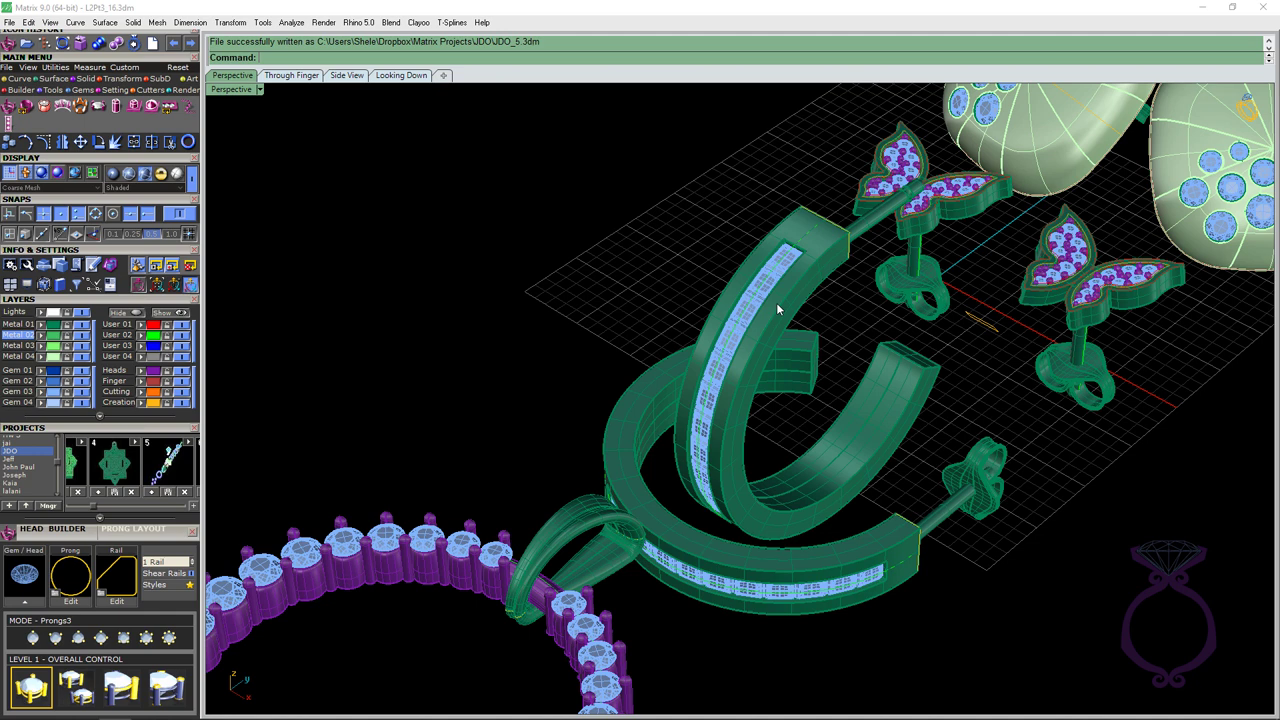
right_click_drag(721, 319, 702, 293)
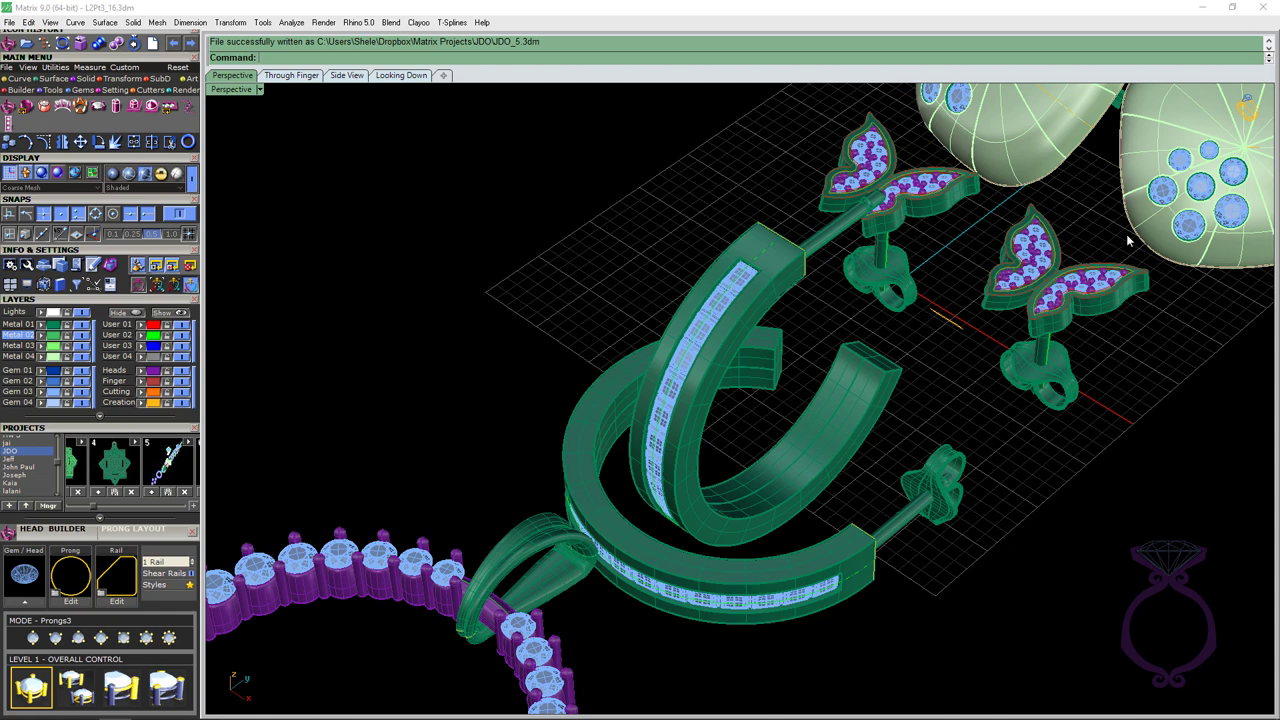
scroll(1128, 240, "up", 2)
scroll(1066, 256, "down", 3)
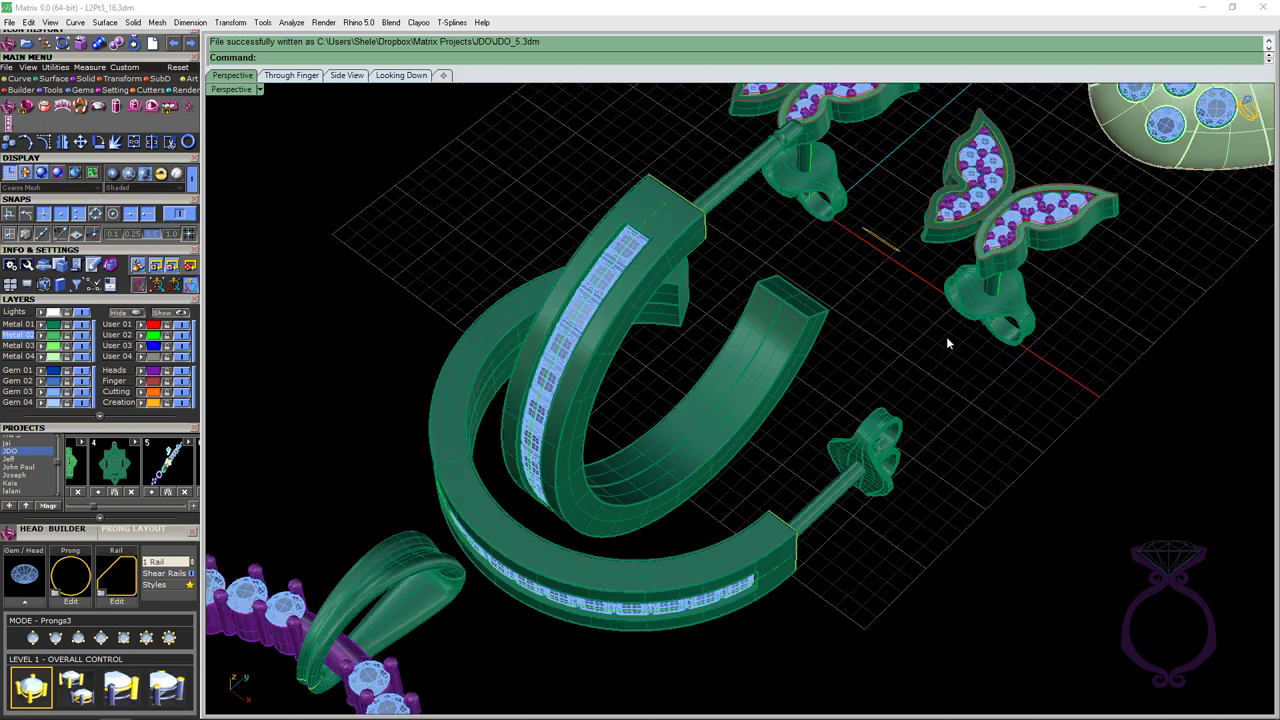
right_click_drag(947, 335, 1037, 161)
scroll(1037, 161, "up", 3)
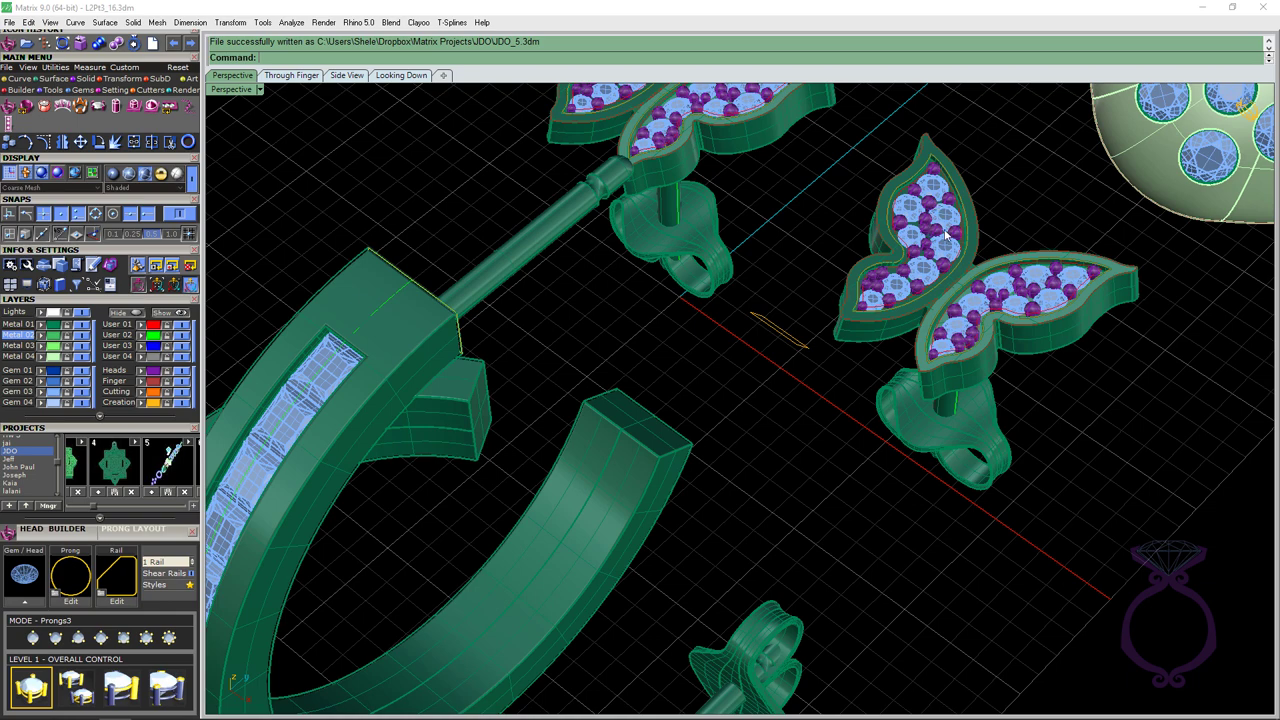
scroll(931, 262, "down", 6)
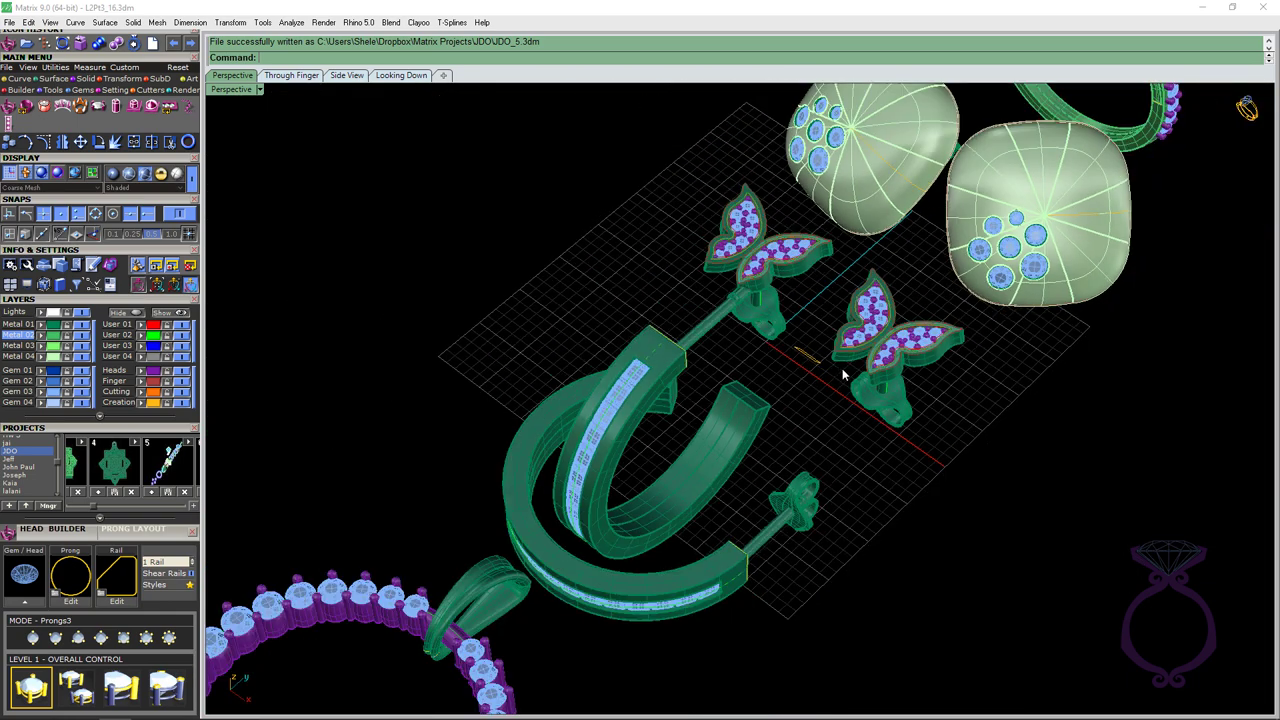
scroll(1088, 163, "up", 5)
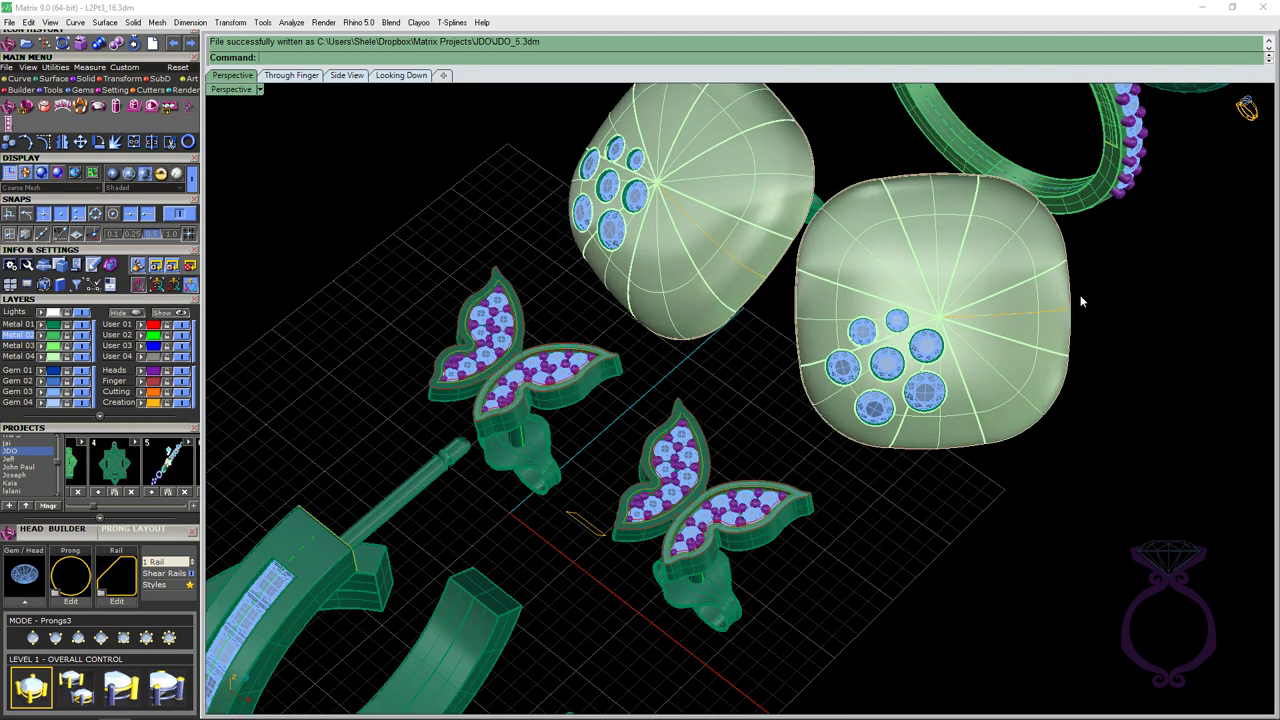
scroll(1081, 298, "up", 2)
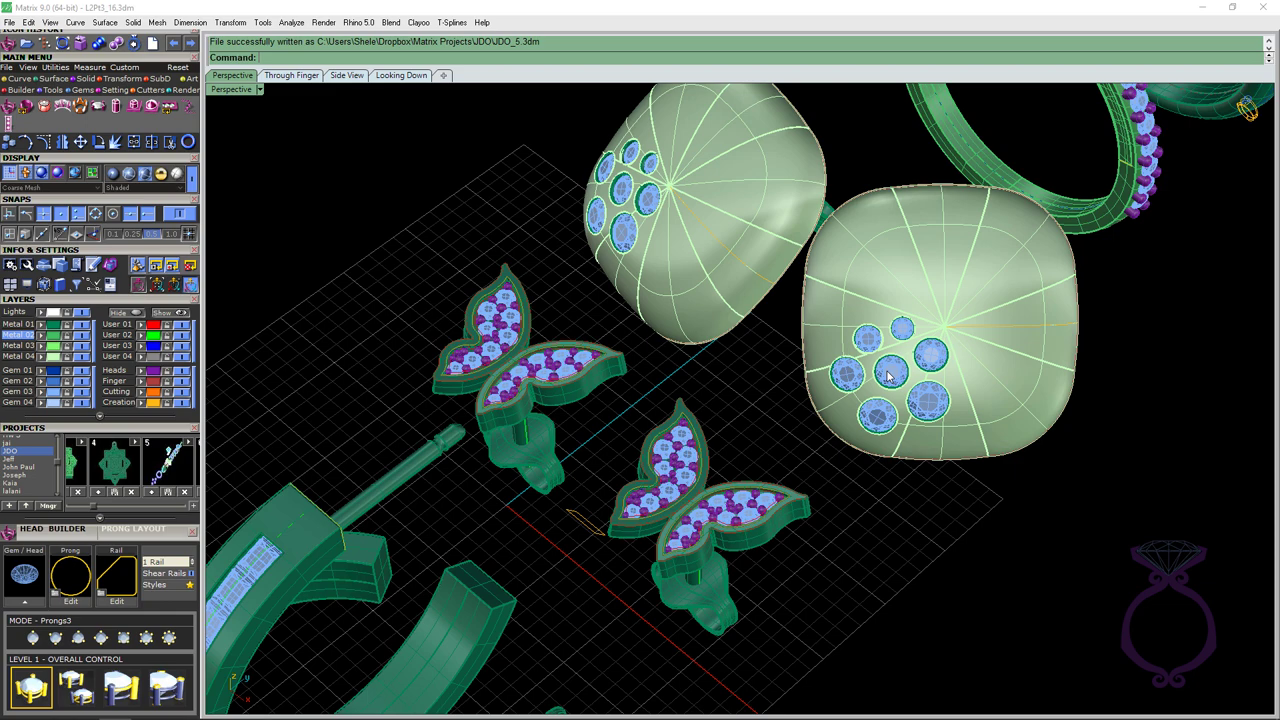
scroll(889, 376, "down", 3)
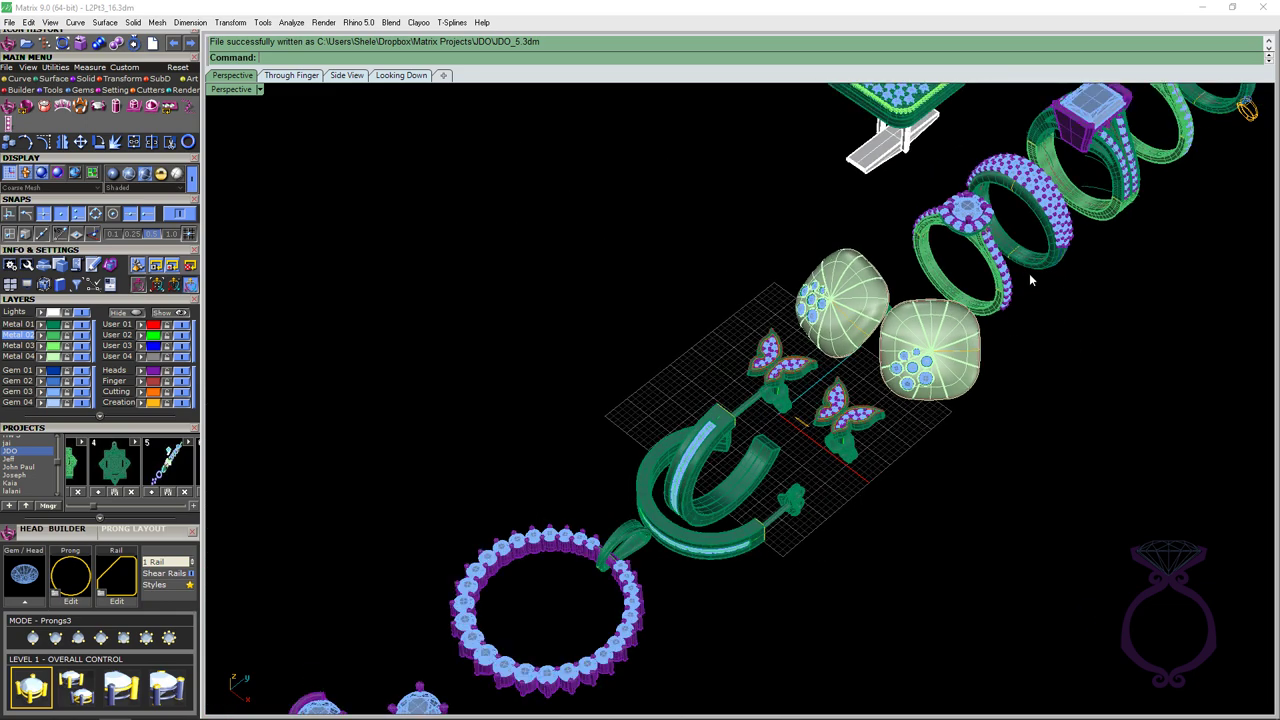
Step: Examine the round halo ring's head and shank stones and the adjacent multi-row pavé band
scroll(1033, 267, "up", 2)
scroll(975, 360, "up", 1)
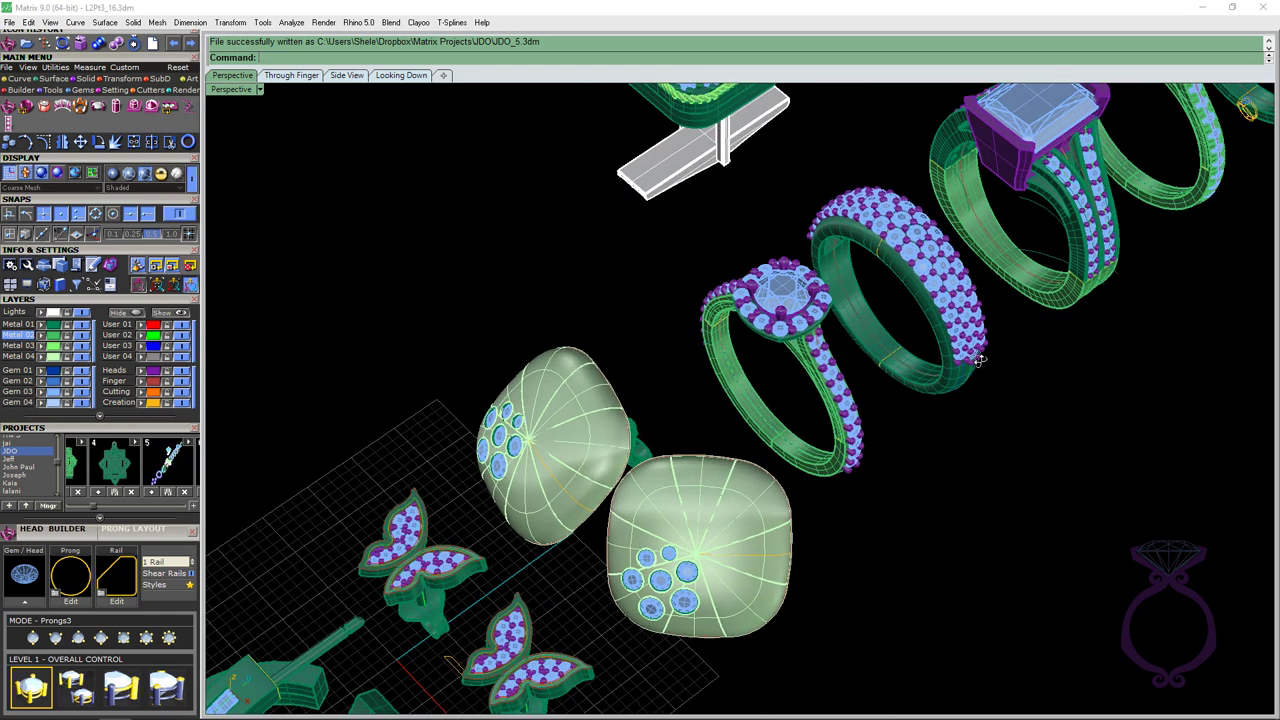
scroll(795, 330, "up", 3)
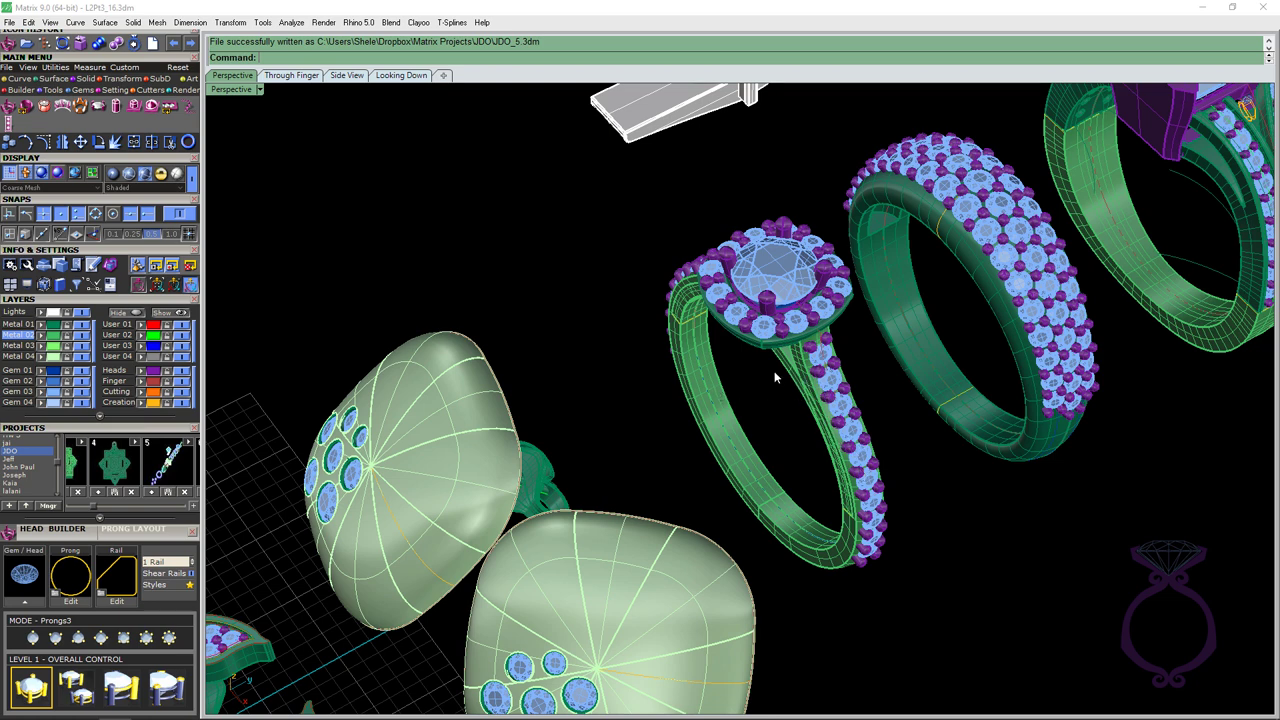
right_click_drag(752, 377, 797, 368)
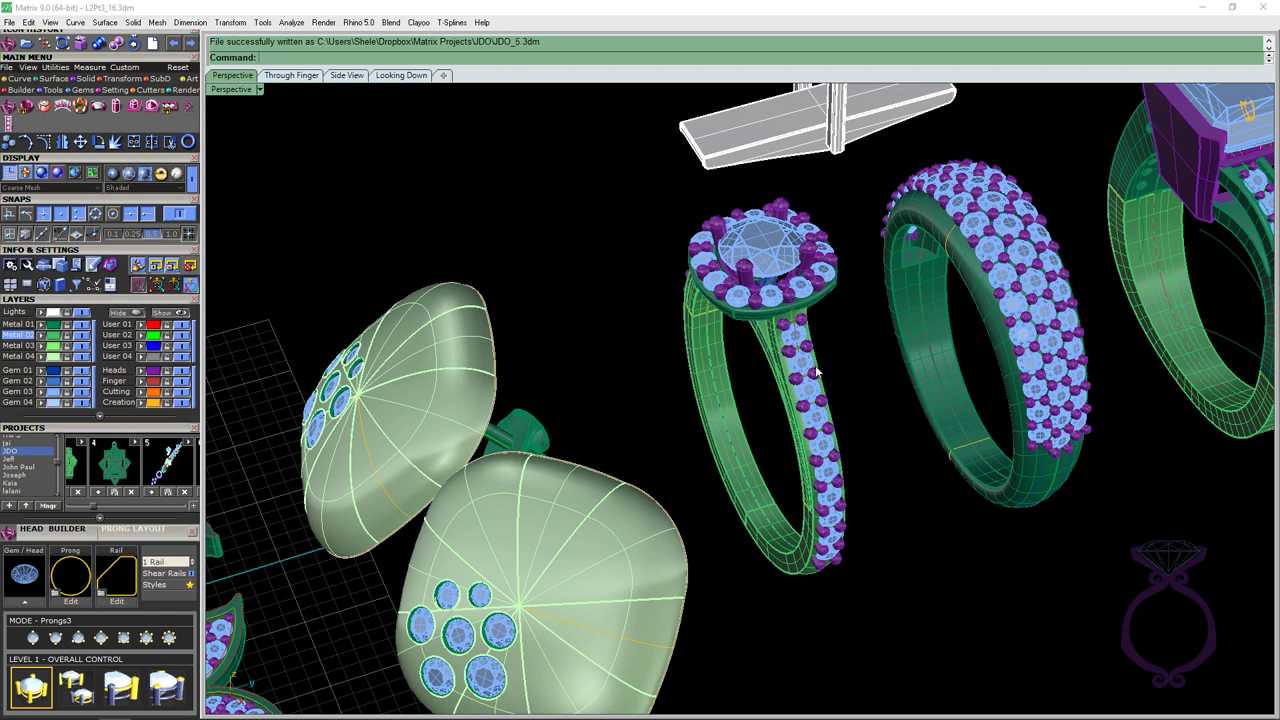
scroll(816, 371, "down", 2)
scroll(816, 371, "down", 2)
scroll(397, 473, "up", 1)
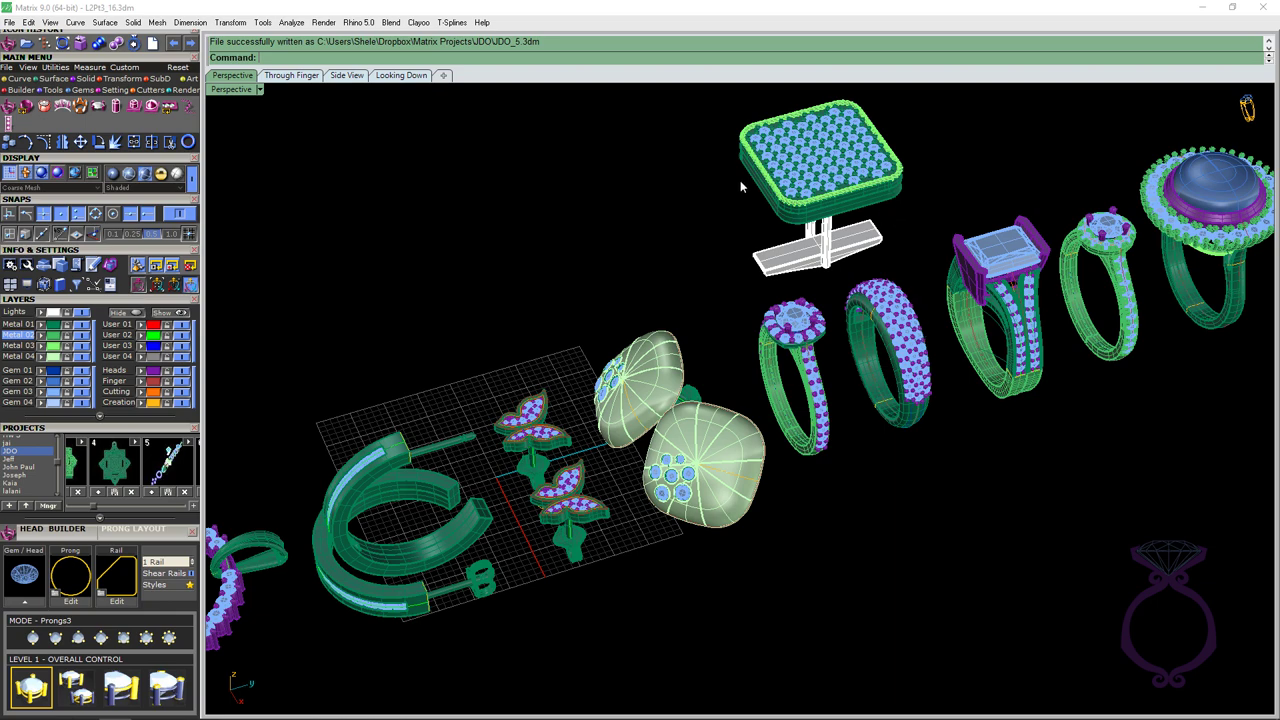
Step: Inspect the square pavé cufflink from above and below, including its rope border, honeycomb azures and hinged back
right_click_drag(743, 184, 602, 242)
scroll(640, 253, "up", 3)
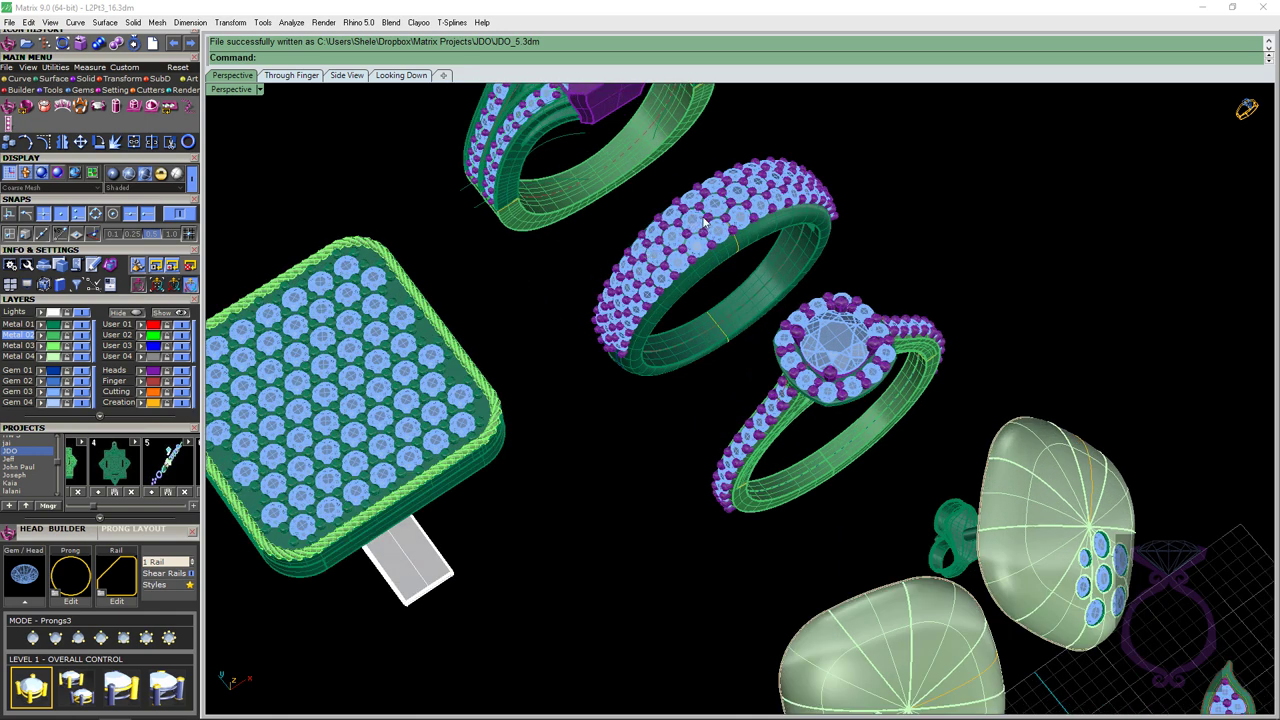
scroll(620, 250, "down", 1)
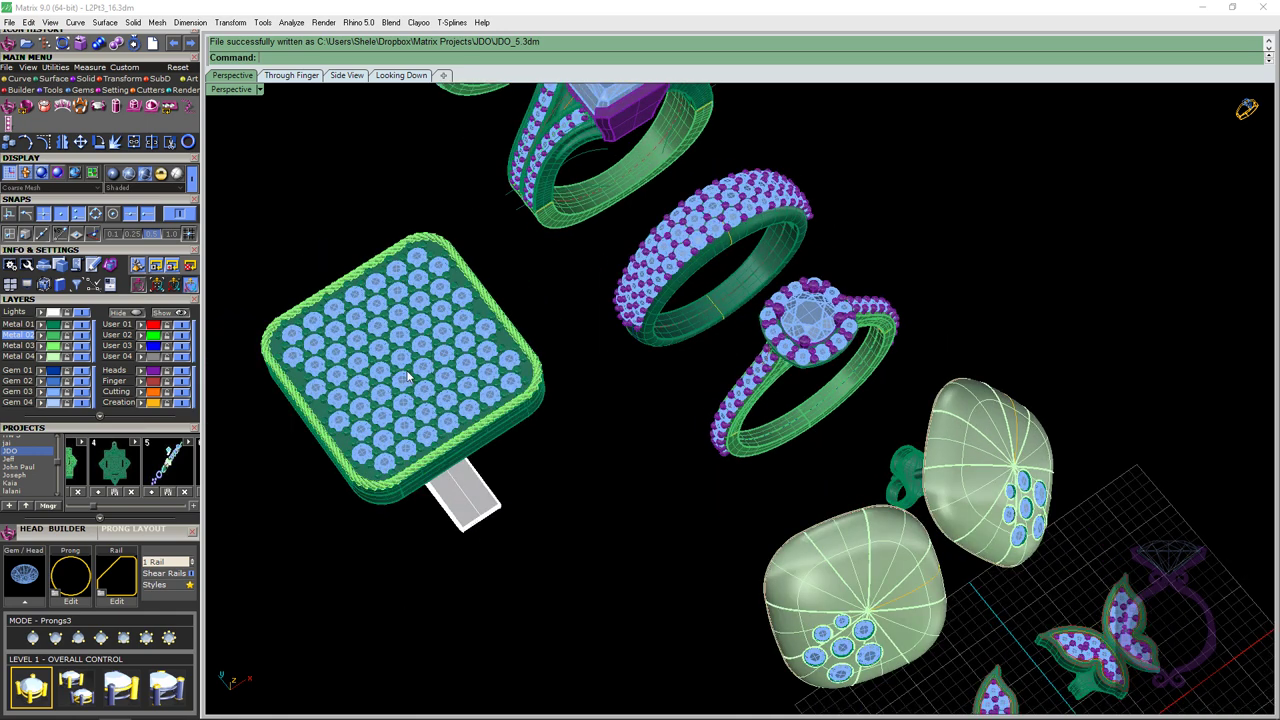
right_click_drag(526, 449, 553, 215)
scroll(553, 215, "up", 5)
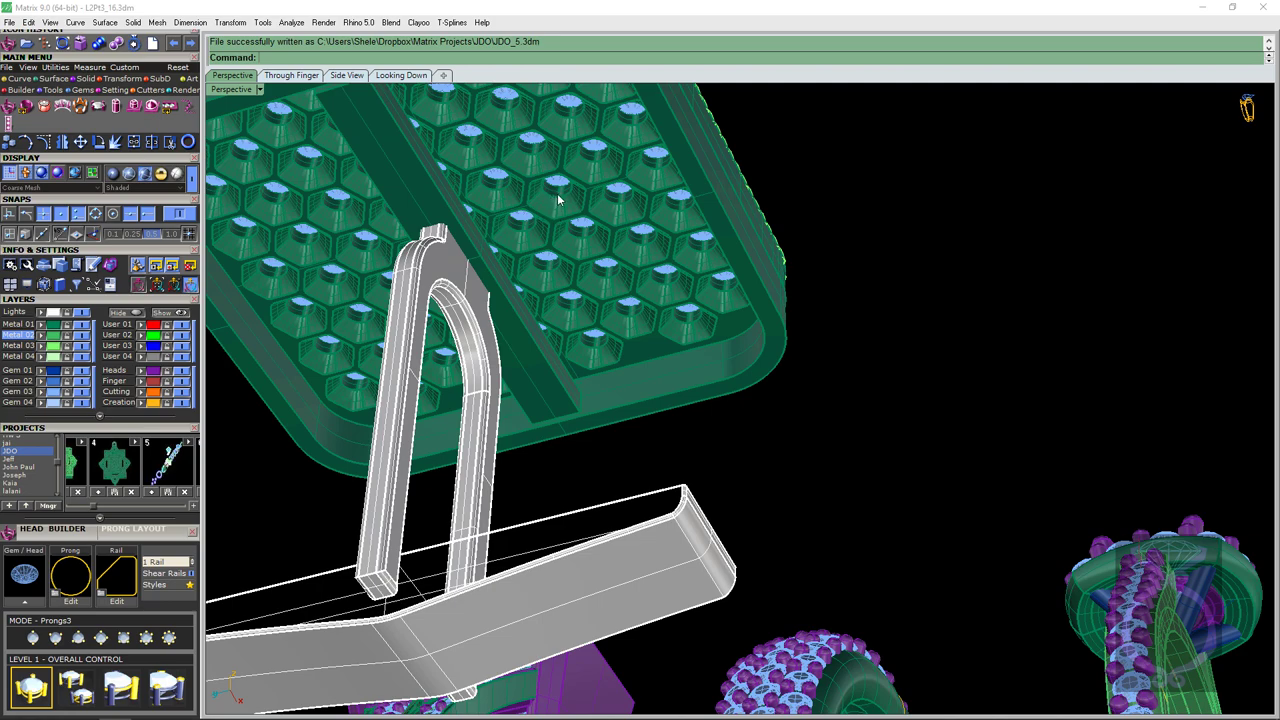
scroll(557, 203, "down", 6)
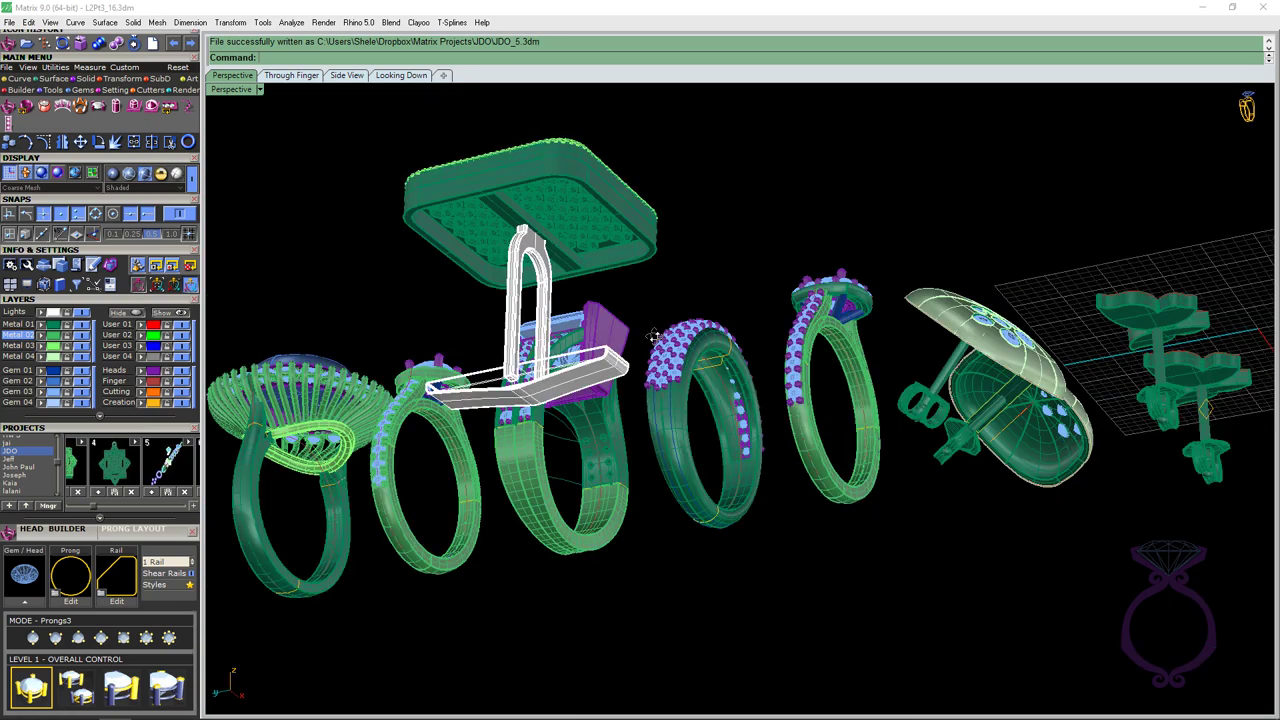
right_click_drag(649, 345, 531, 434)
scroll(545, 287, "down", 3)
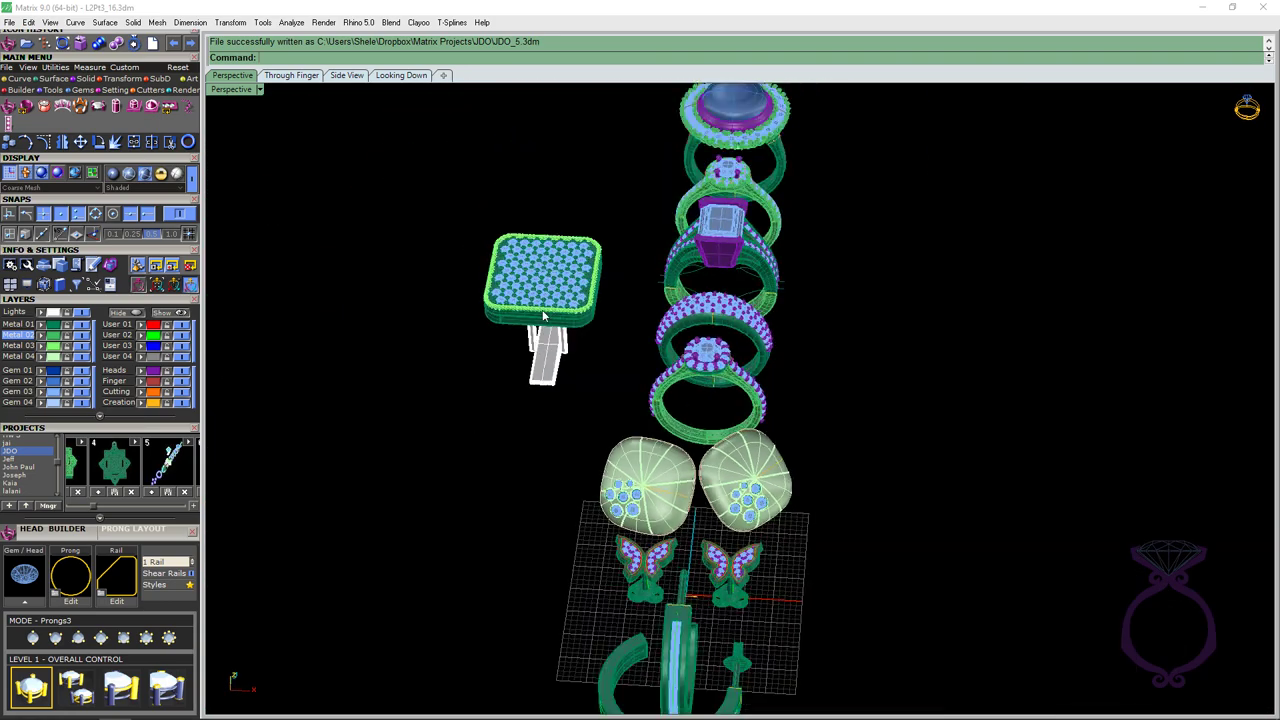
Step: Examine the emerald-cut ring's heavy prongs and split pavé shank, and the four-prong halo ring beside it
right_click_drag(1055, 330, 838, 390)
scroll(905, 245, "up", 6)
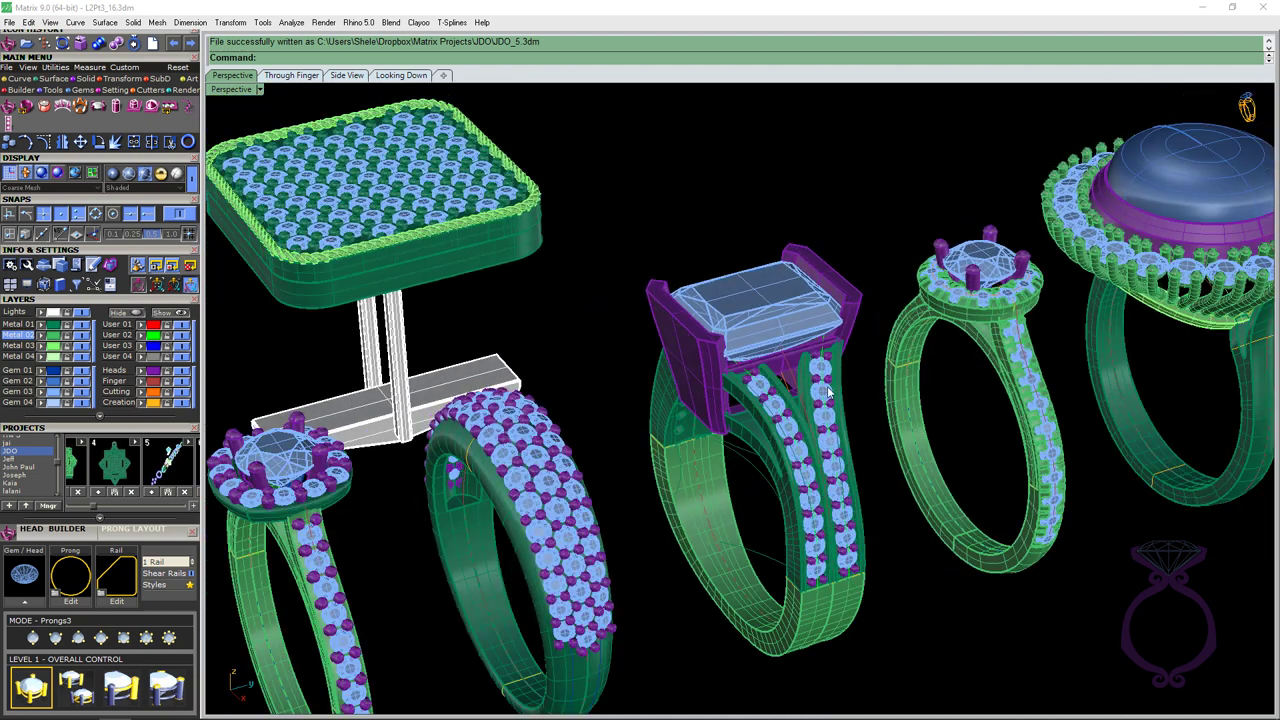
scroll(834, 386, "up", 3)
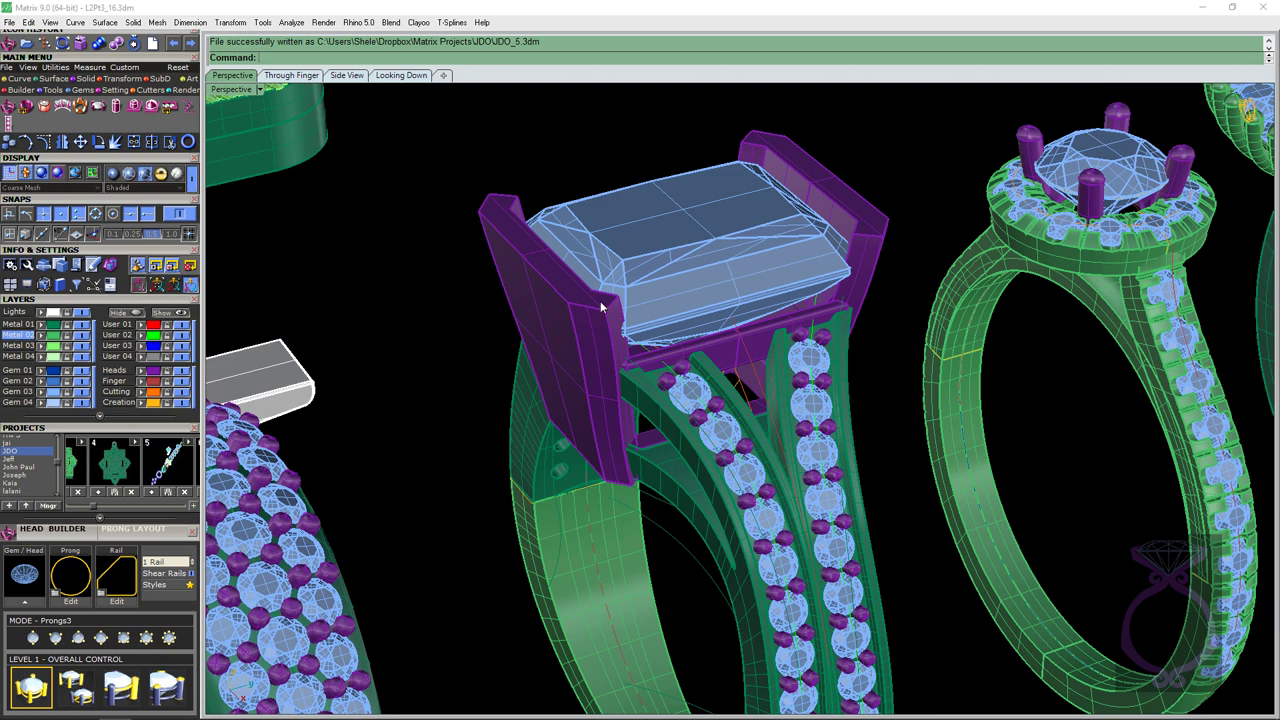
scroll(600, 307, "down", 5)
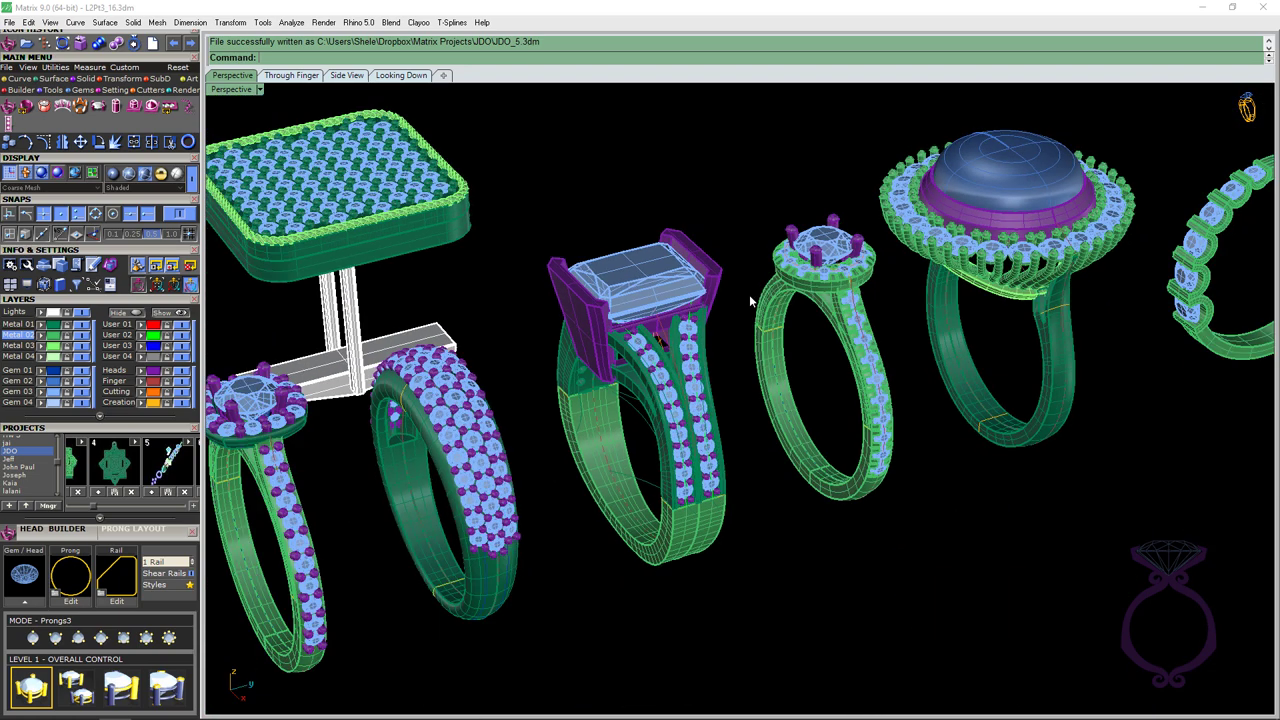
scroll(906, 238, "up", 4)
scroll(825, 258, "down", 1)
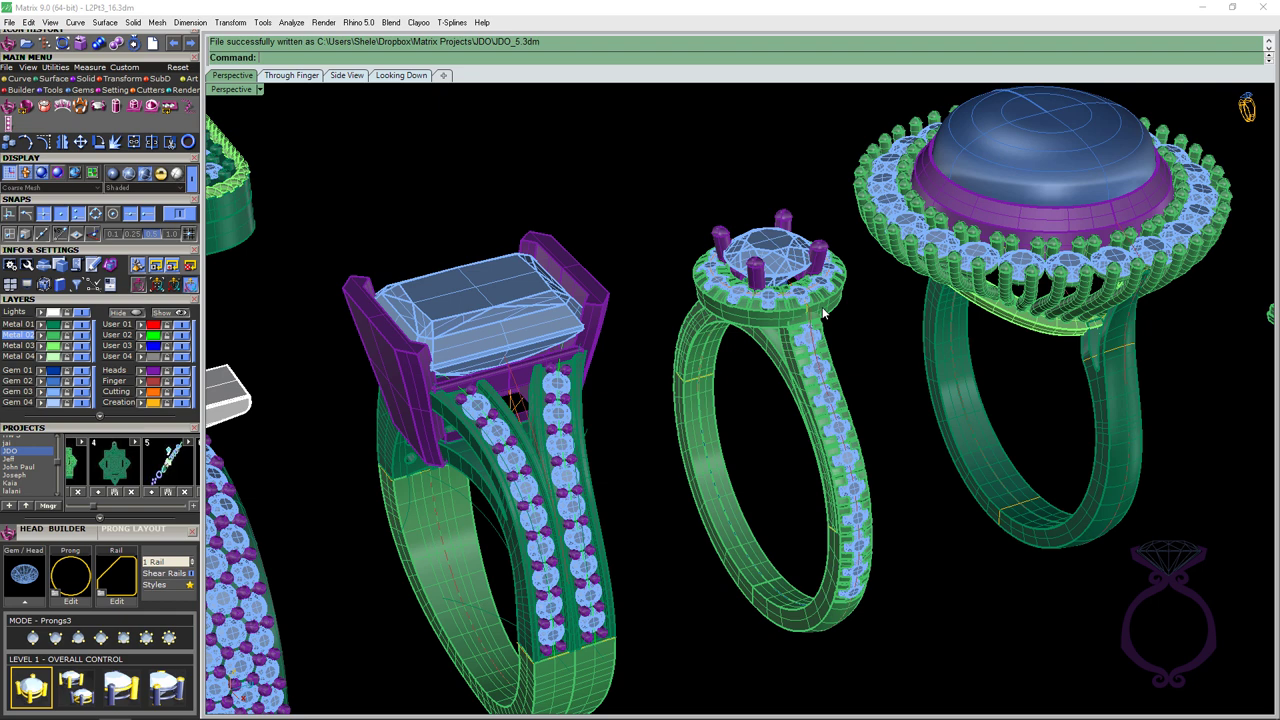
scroll(824, 313, "down", 4)
scroll(802, 266, "up", 2)
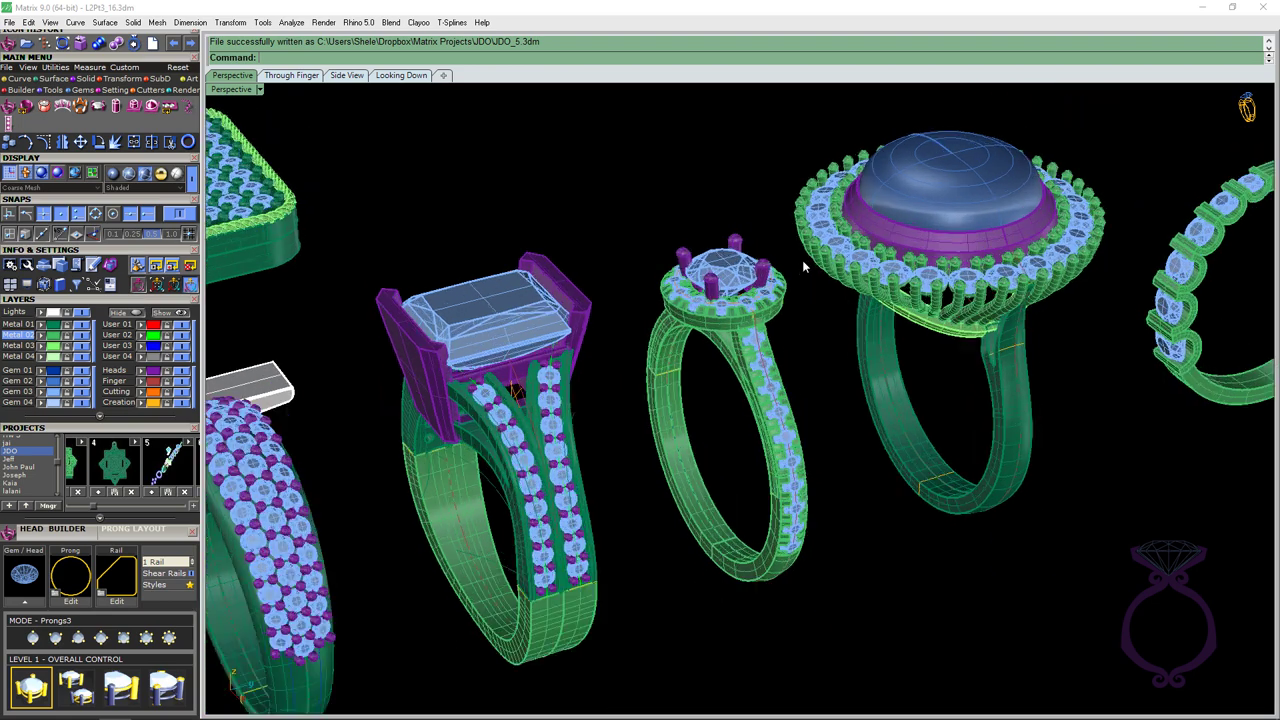
scroll(802, 260, "up", 2)
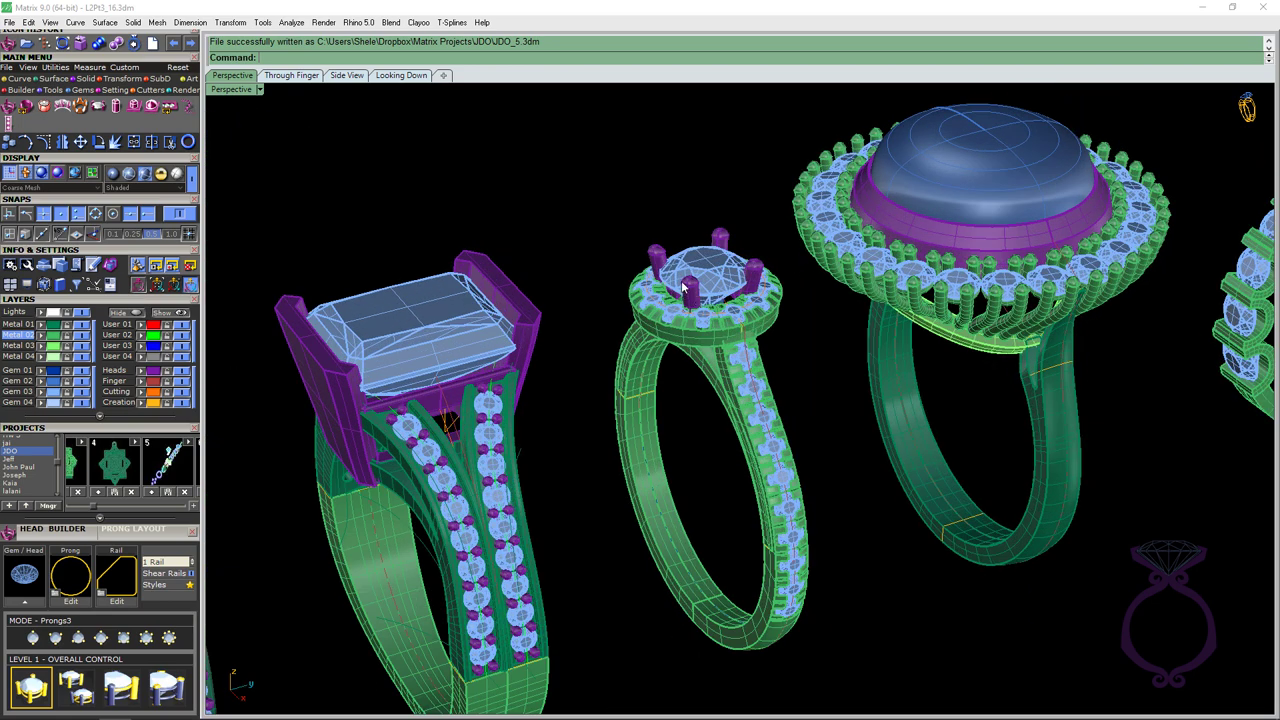
scroll(650, 300, "down", 2)
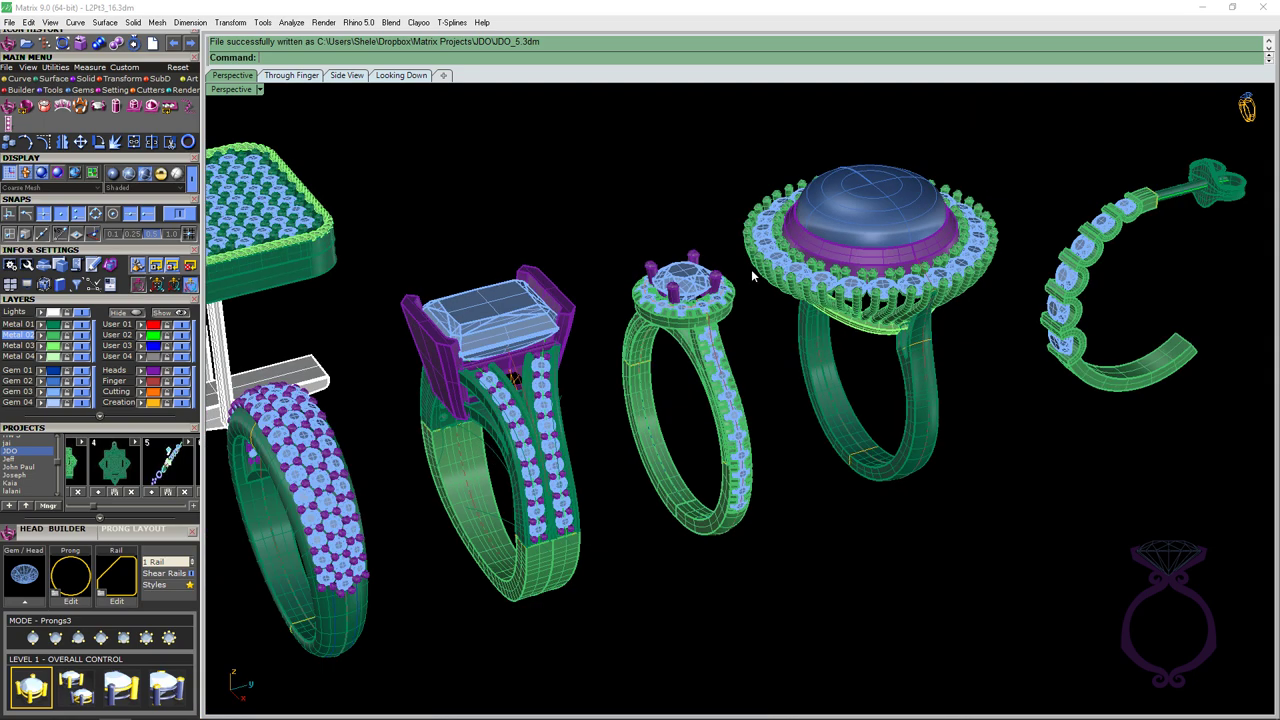
Step: Inspect the cabochon ring's bezel, curved-prong halo and gallery, and the stone-set half-hoop earring with its post and back
scroll(916, 250, "up", 3)
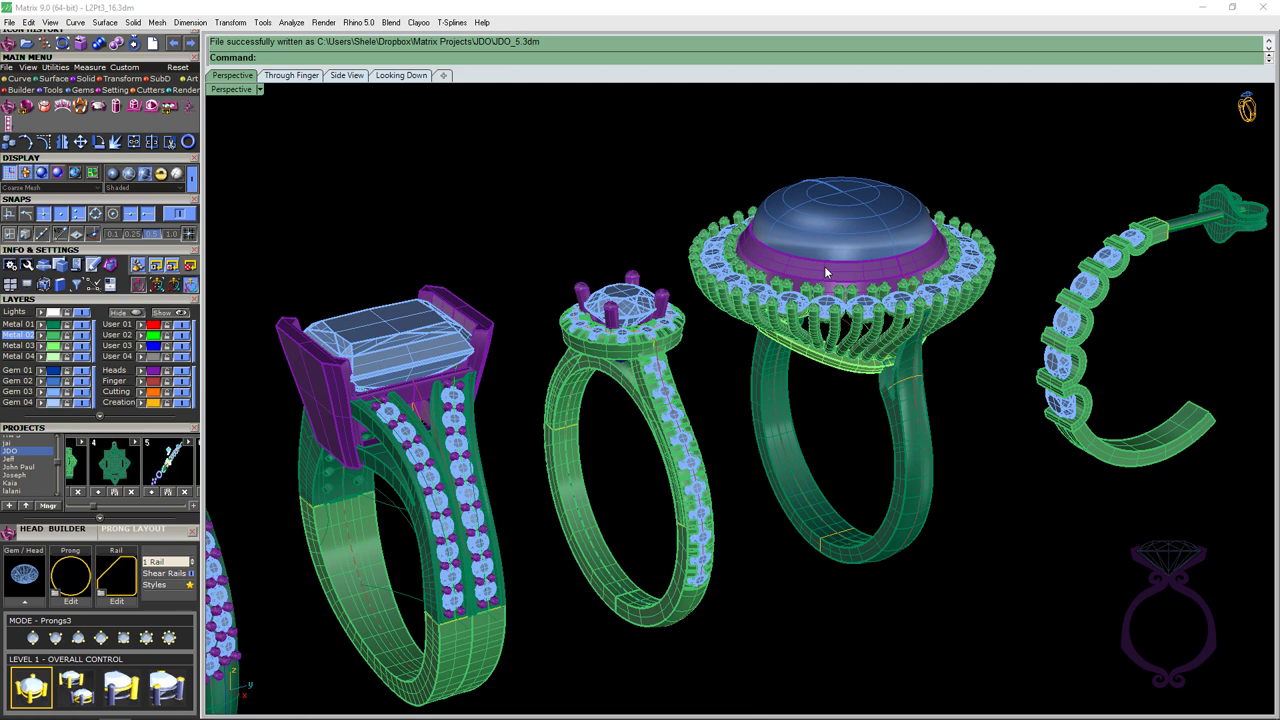
right_click_drag(865, 374, 882, 347)
scroll(757, 354, "up", 4)
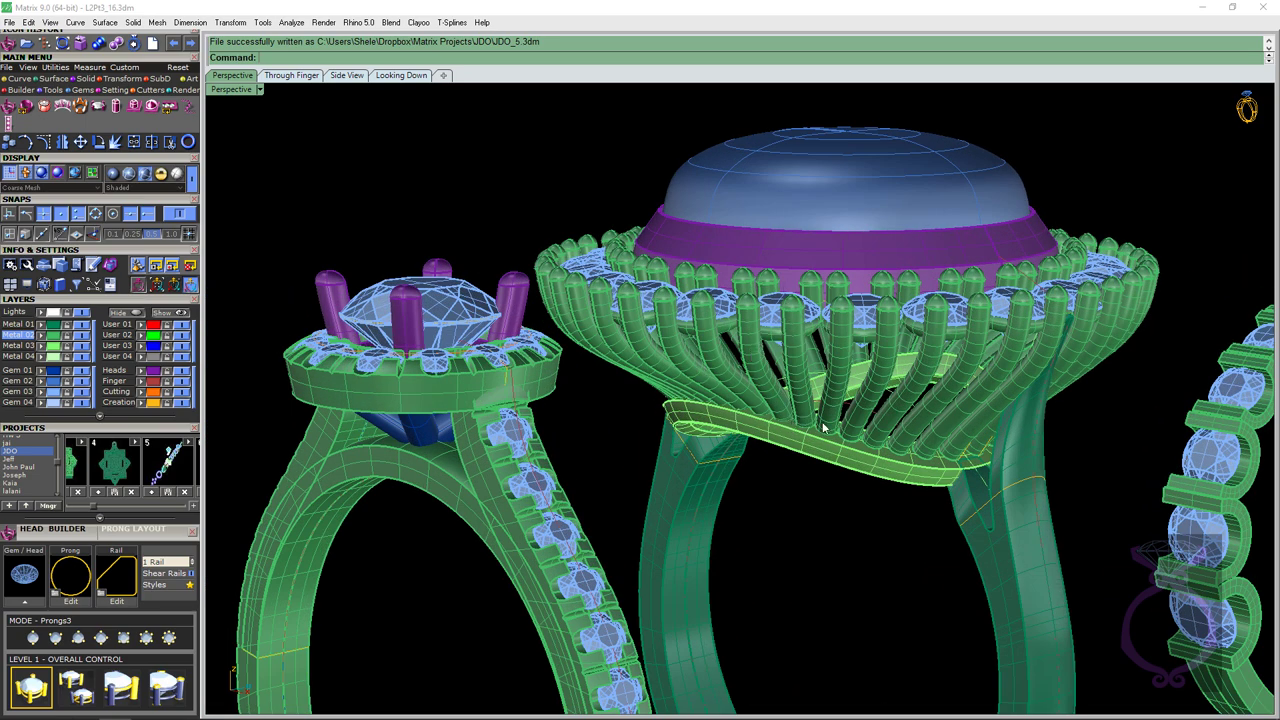
right_click_drag(851, 413, 784, 396)
scroll(846, 392, "down", 5)
scroll(850, 350, "down", 5)
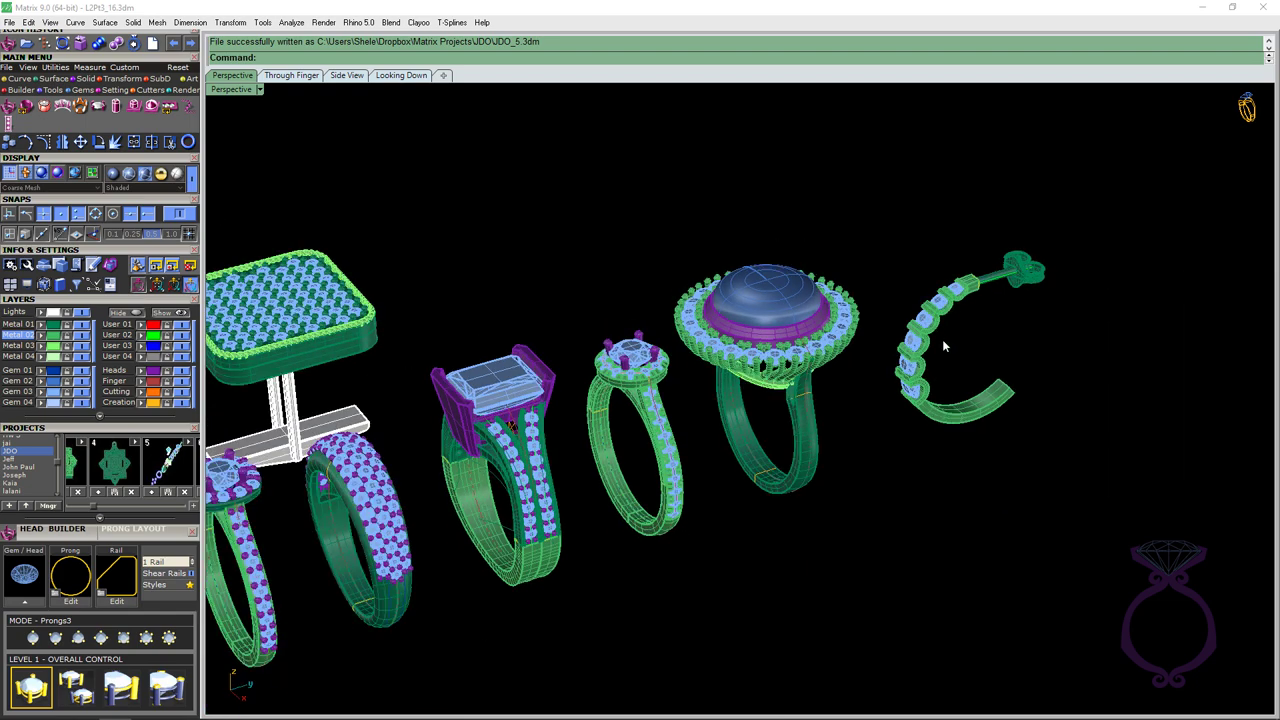
scroll(962, 336, "up", 6)
scroll(986, 336, "up", 3)
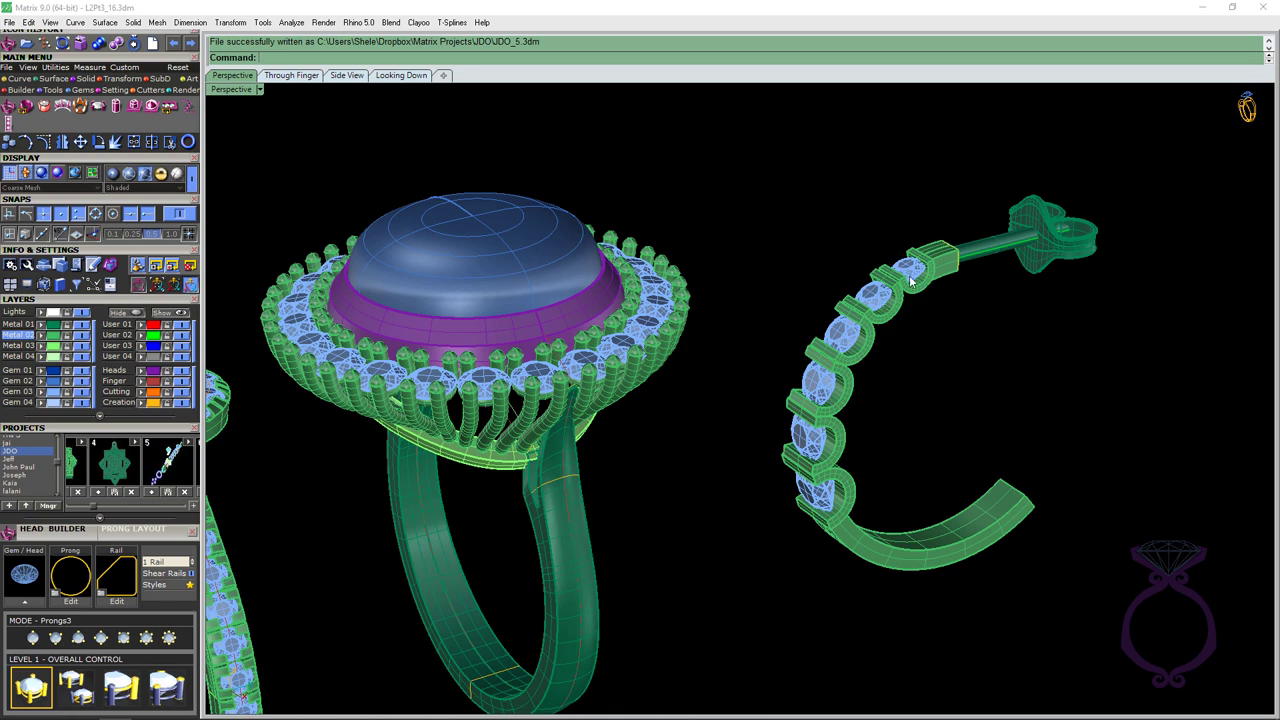
mouse_move(952, 383)
right_mouse_down()
mouse_move(937, 360)
mouse_move(968, 380)
mouse_move(952, 386)
right_mouse_up()
scroll(960, 384, "down", 1)
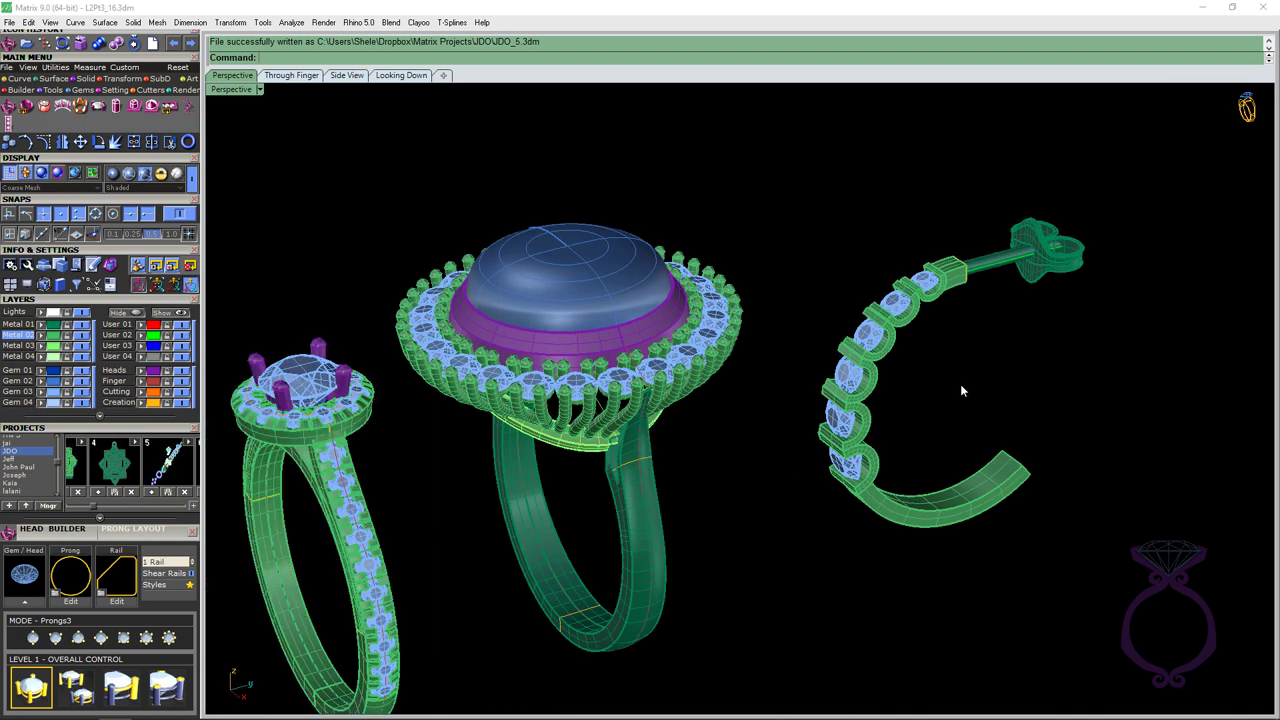
scroll(971, 380, "down", 1)
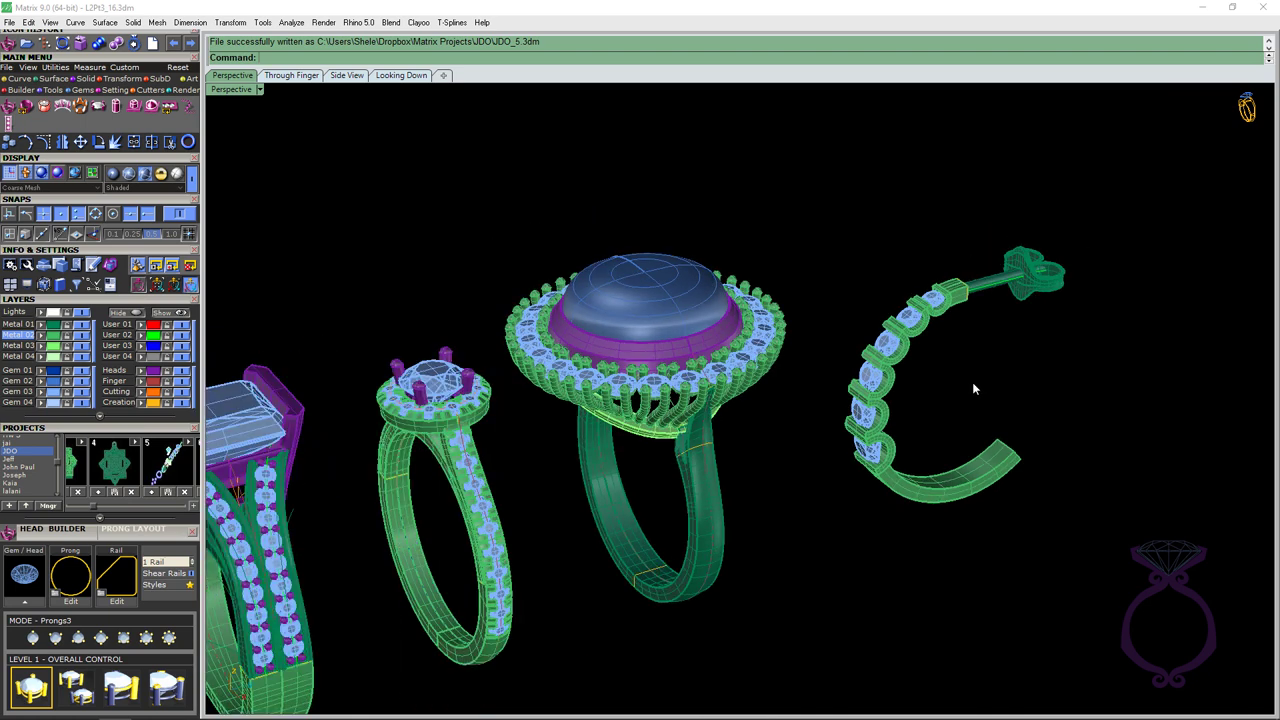
Step: Survey the complete lineup of heads, pendant, earrings, cufflink and rings in the perspective view
scroll(977, 384, "down", 2)
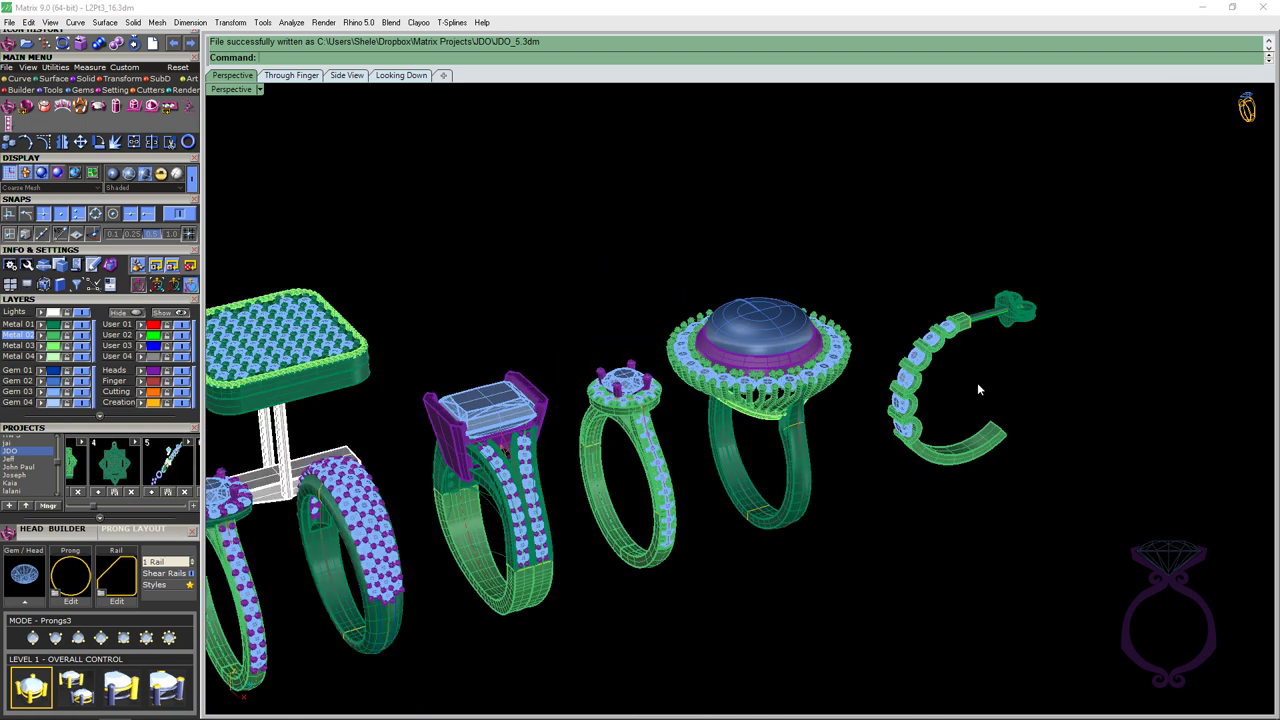
scroll(979, 390, "down", 1)
scroll(980, 384, "down", 4)
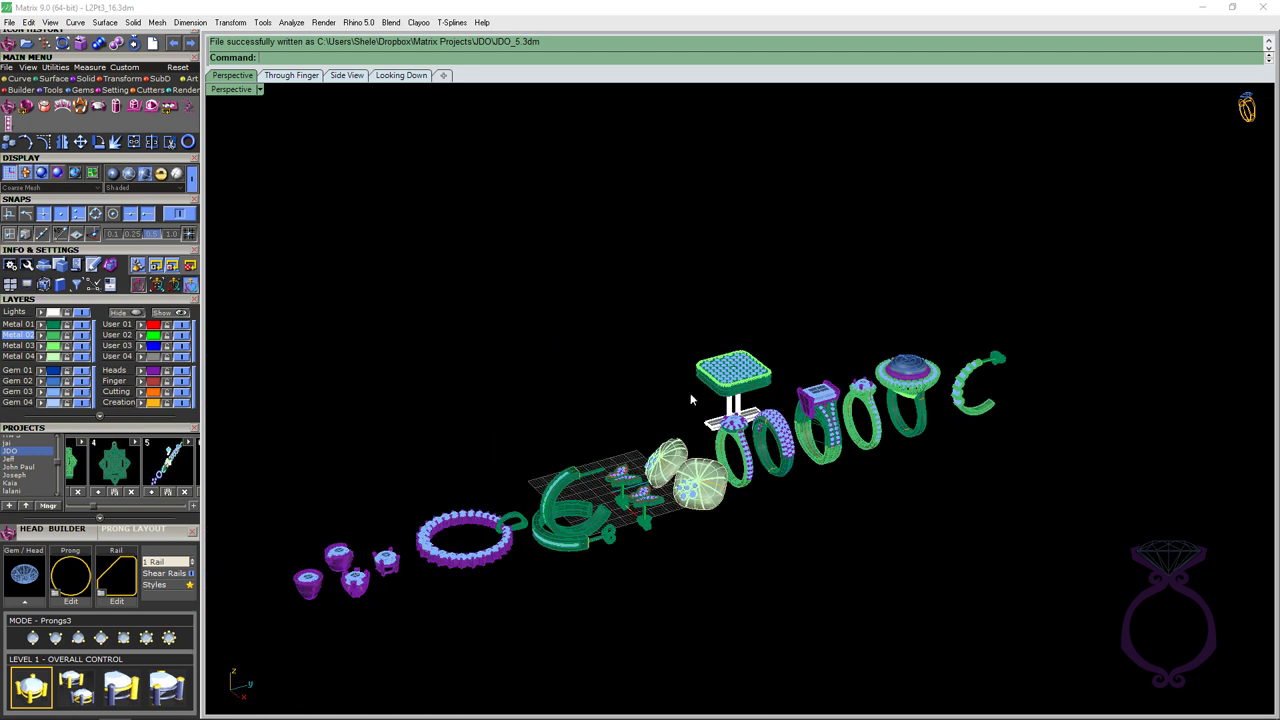
scroll(805, 278, "down", 1)
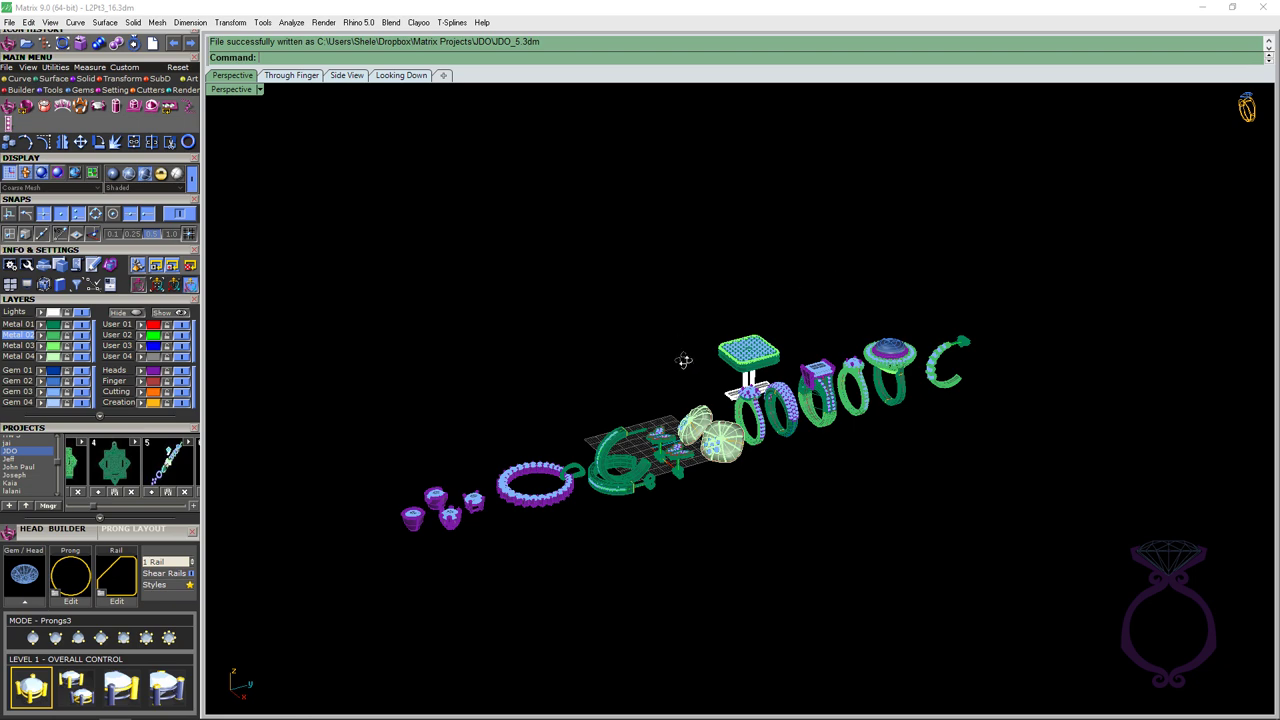
scroll(683, 393, "up", 4)
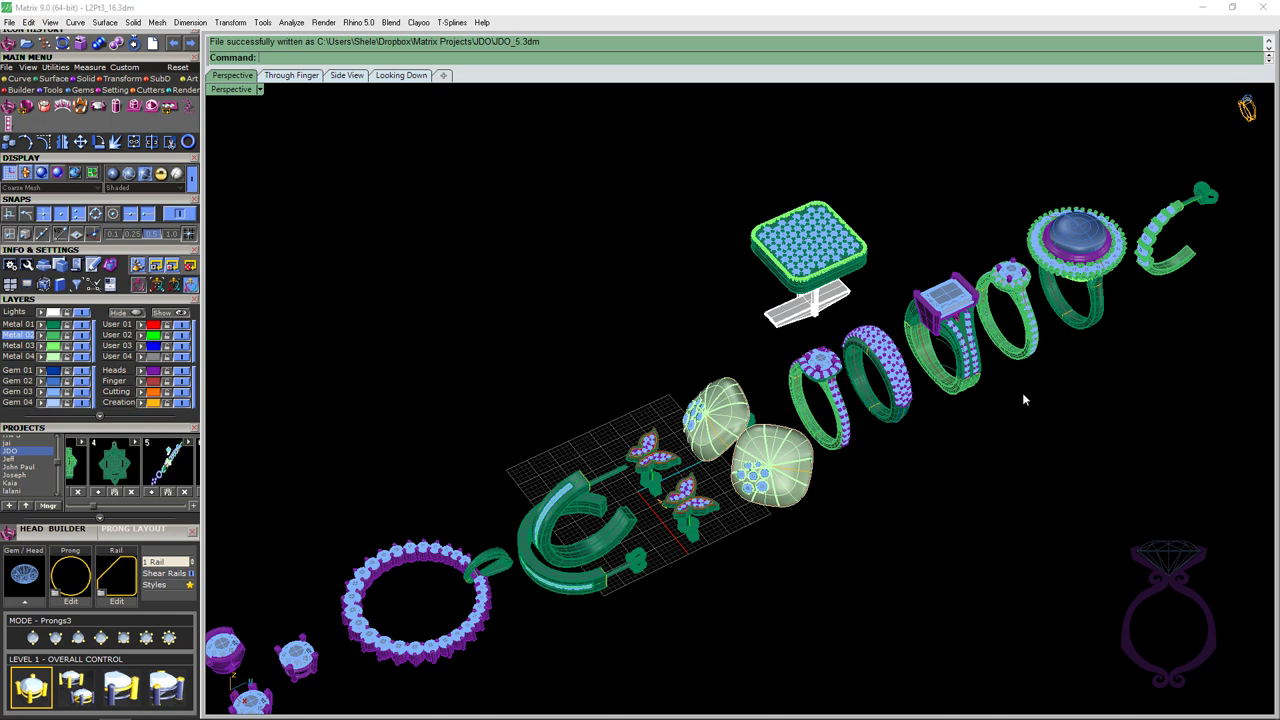
scroll(1020, 397, "down", 3)
mouse_move(975, 446)
right_mouse_down()
mouse_move(986, 414)
mouse_move(959, 435)
right_mouse_up()
scroll(1139, 263, "up", 2)
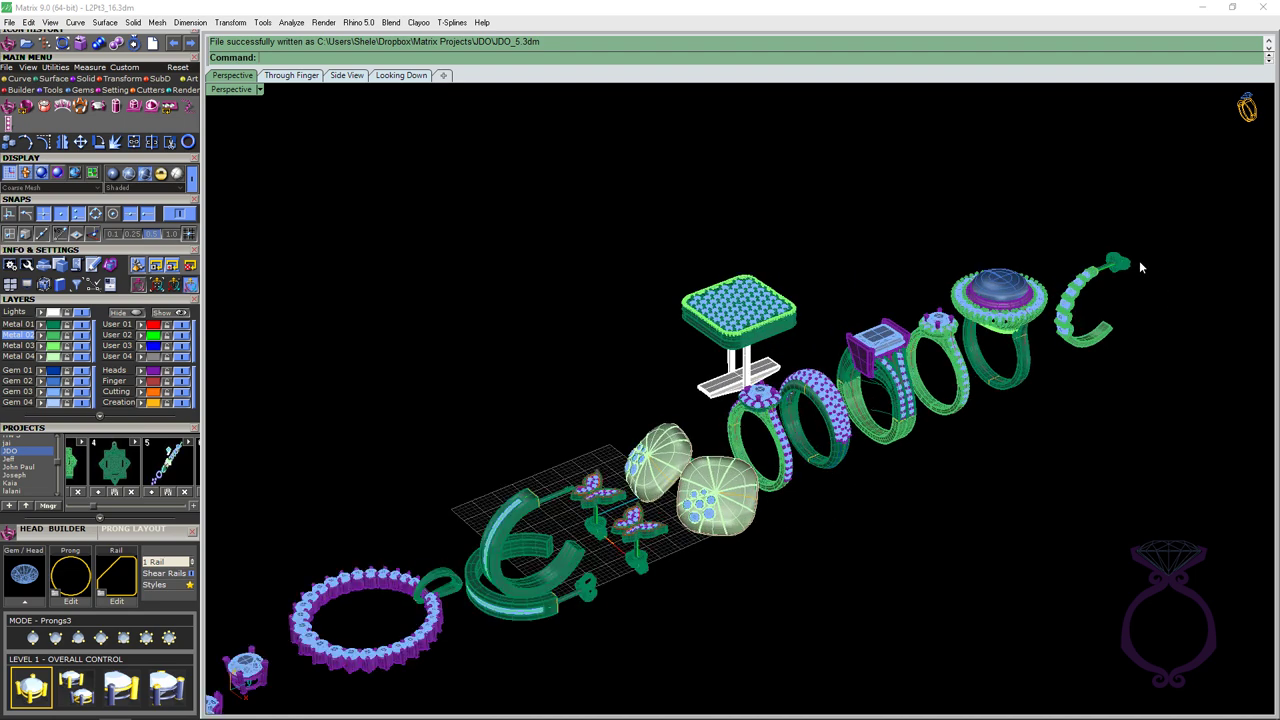
scroll(1139, 263, "down", 2)
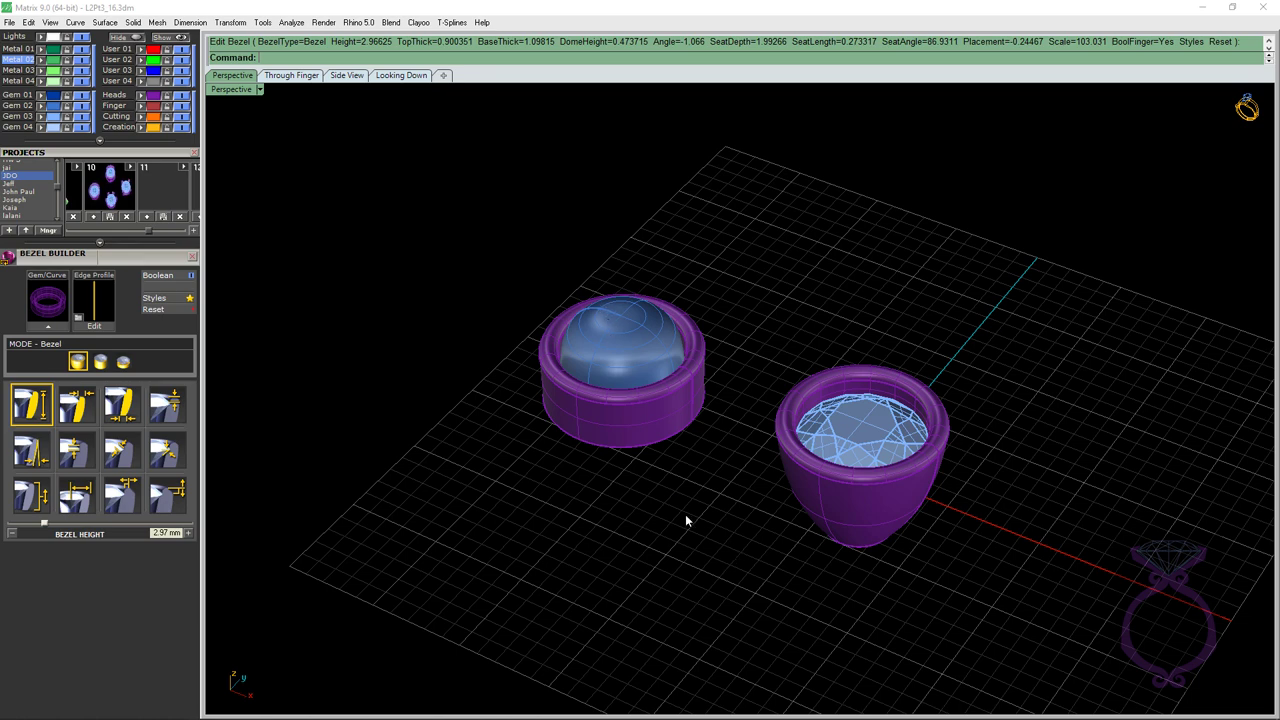
Step: Delete the existing tapered bezel around the round faceted gem
scroll(242, 322, "up", 3)
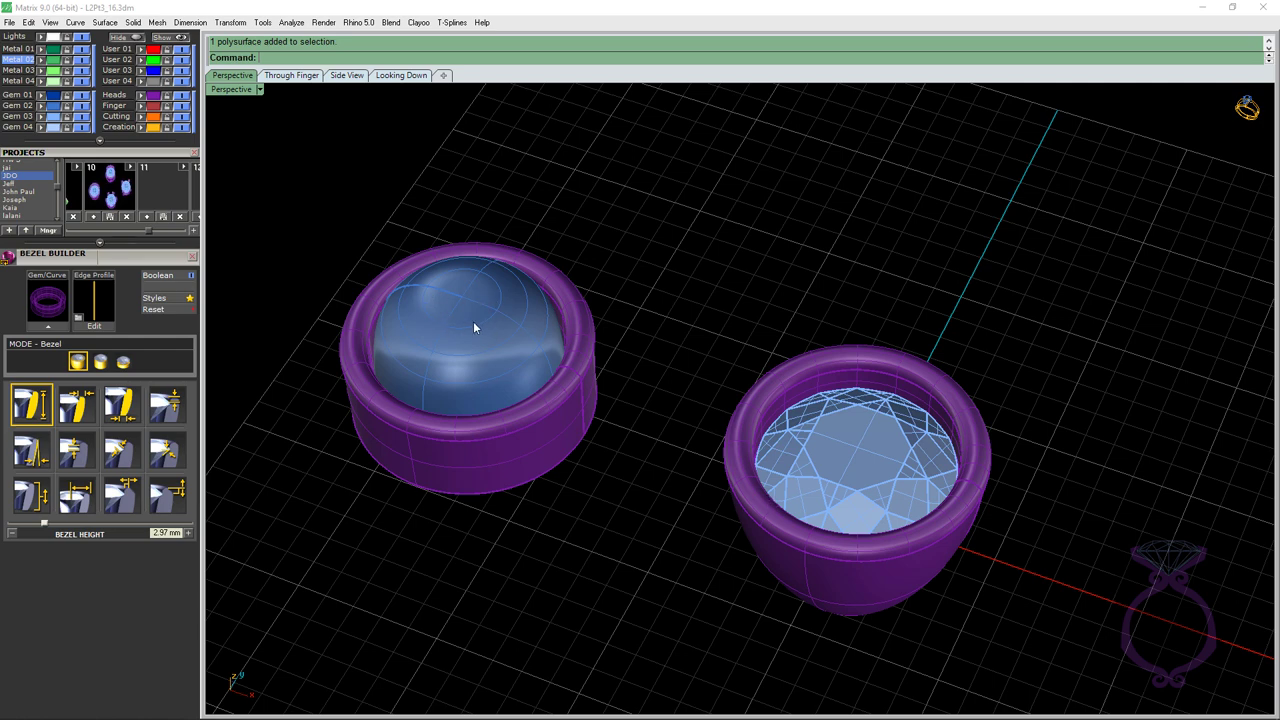
left_click(868, 606)
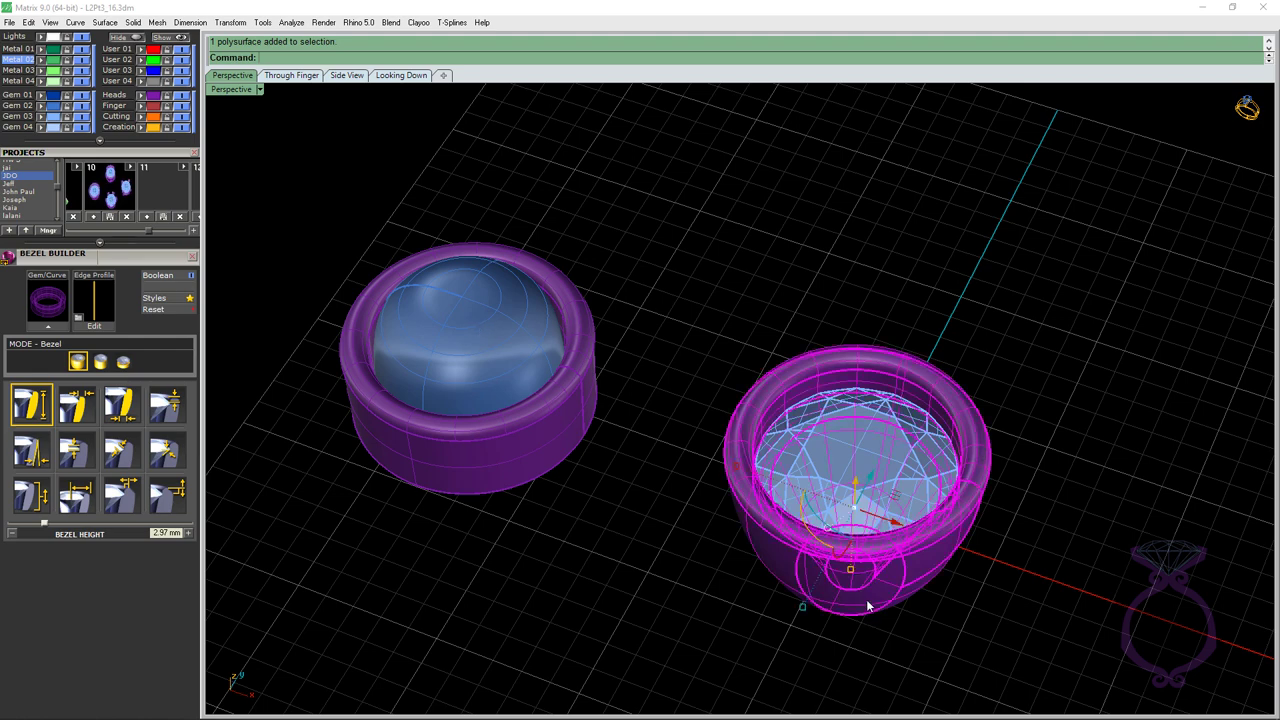
key("Delete")
Step: Start a new bezel on the bare round faceted gem with the Bezel builder
left_click(778, 495)
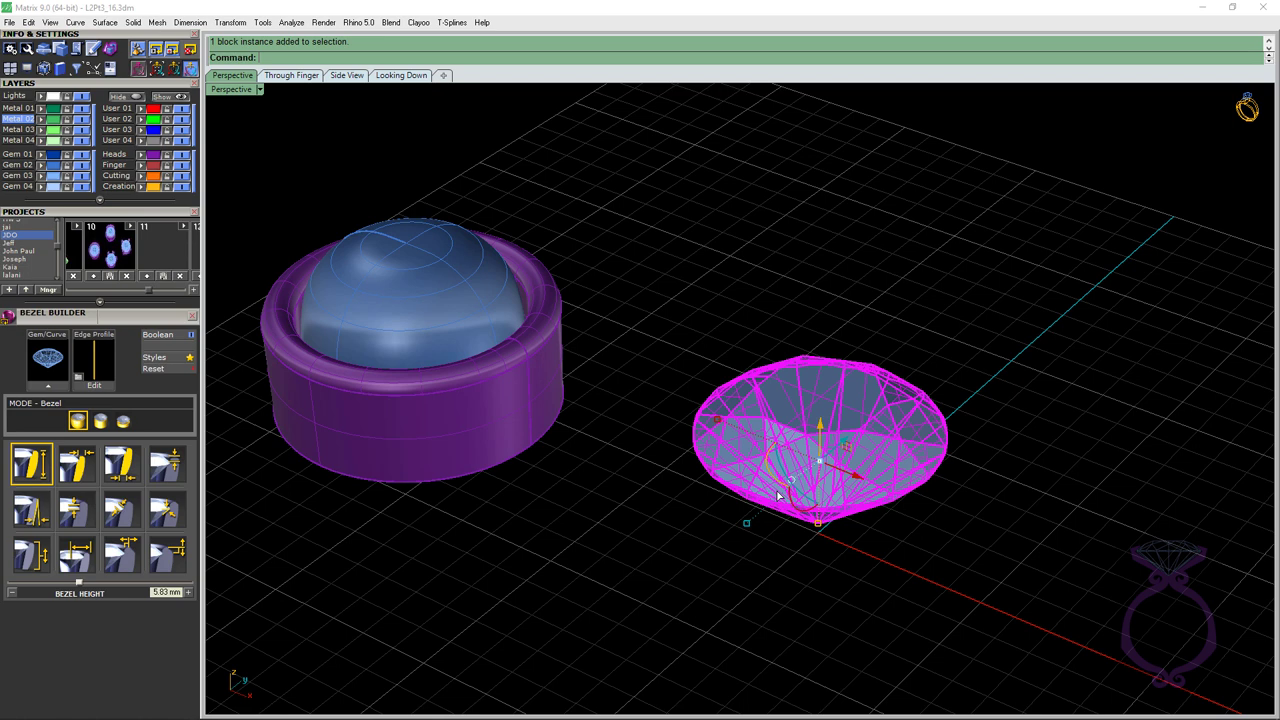
key("F6")
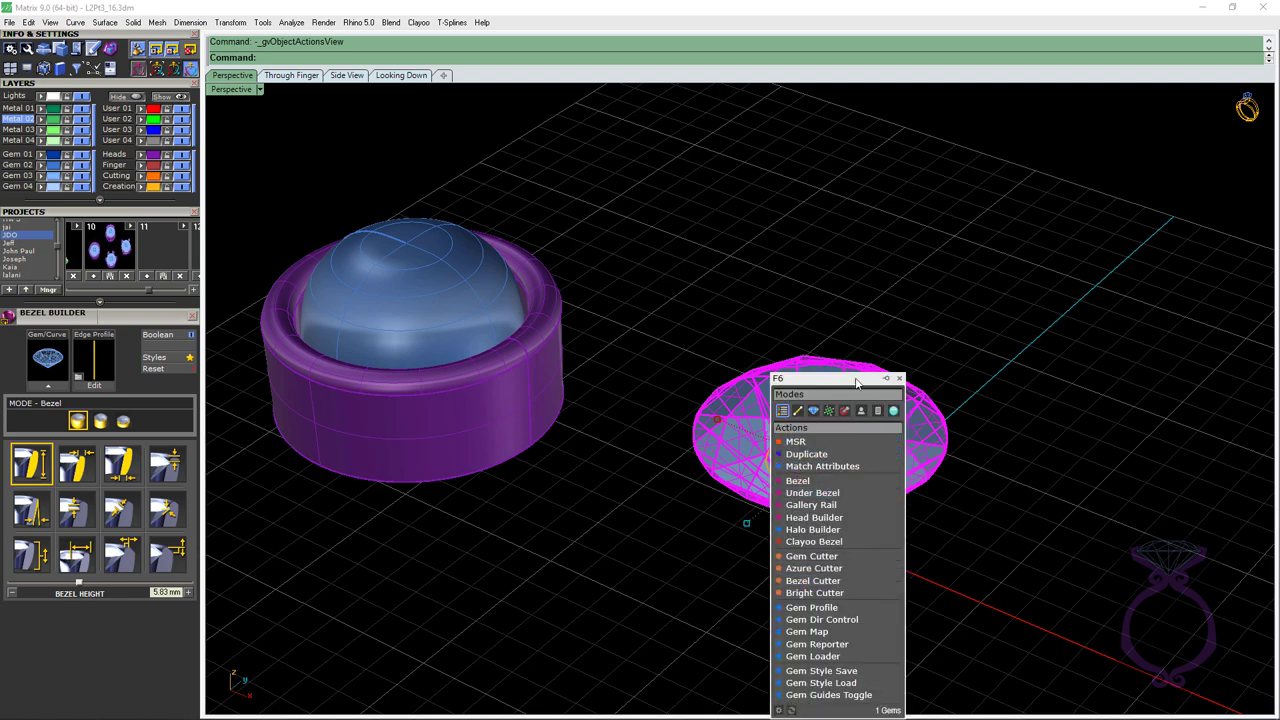
left_click_drag(878, 383, 1126, 351)
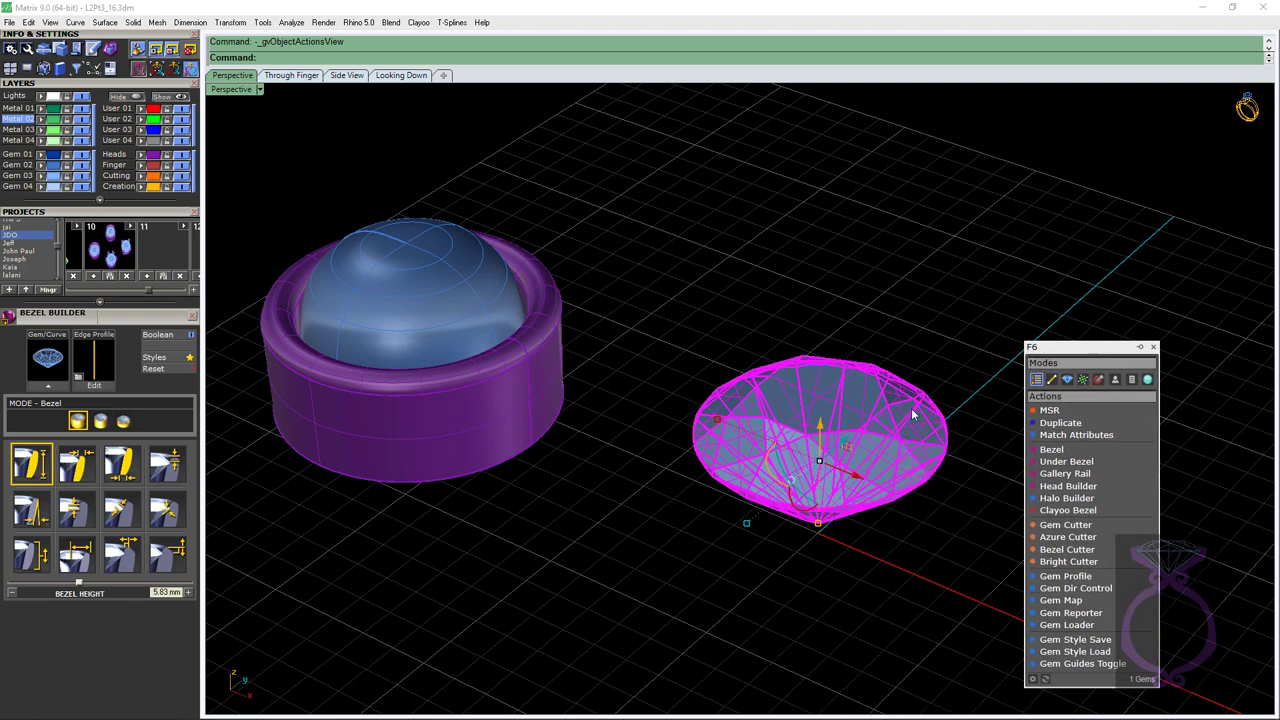
left_click(1056, 454)
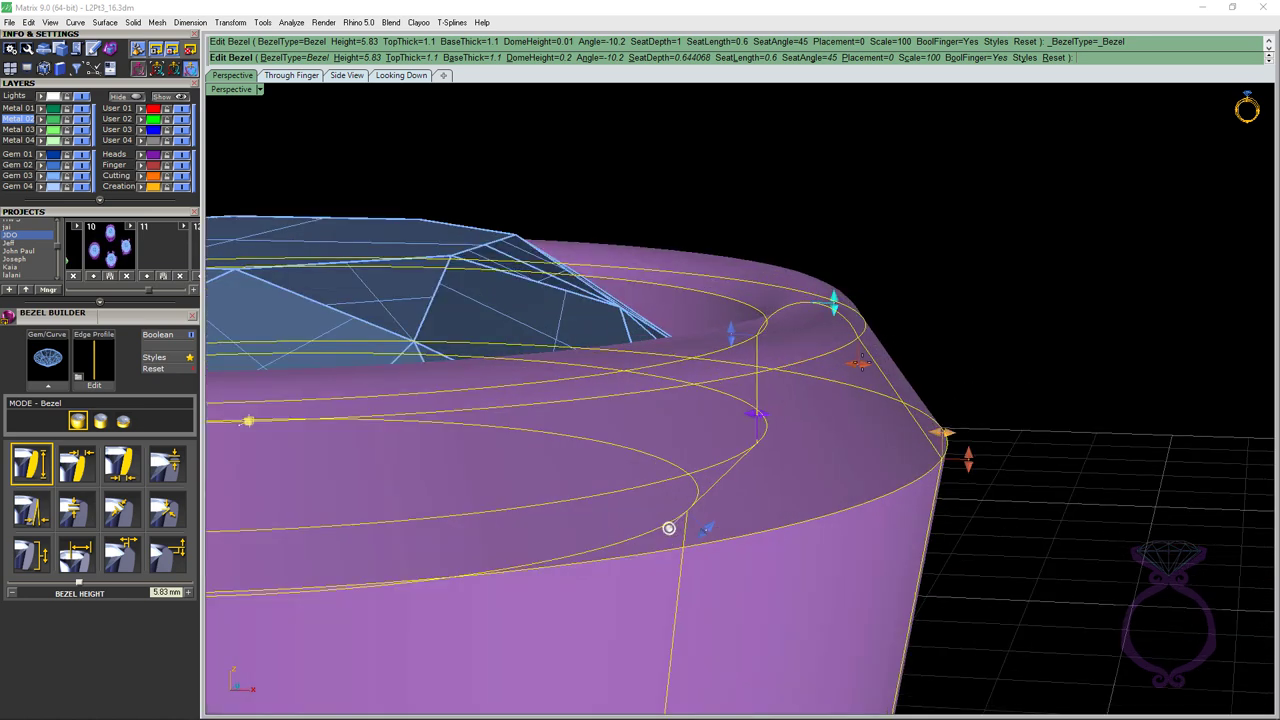
Step: Flatten the chamfer on the bezel's outer top edge, bringing its Z value to 0 mm
mouse_move(860, 364)
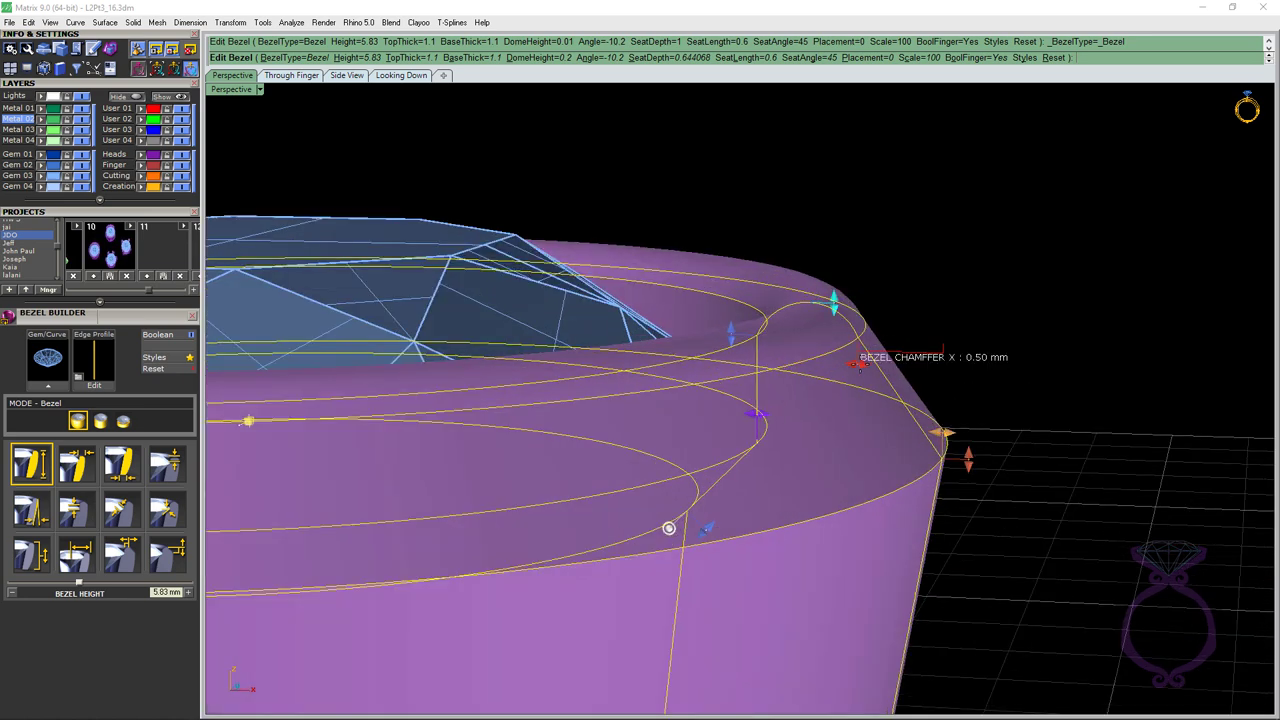
left_click_drag(858, 364, 968, 373)
mouse_move(968, 457)
left_click_drag(968, 457, 968, 342)
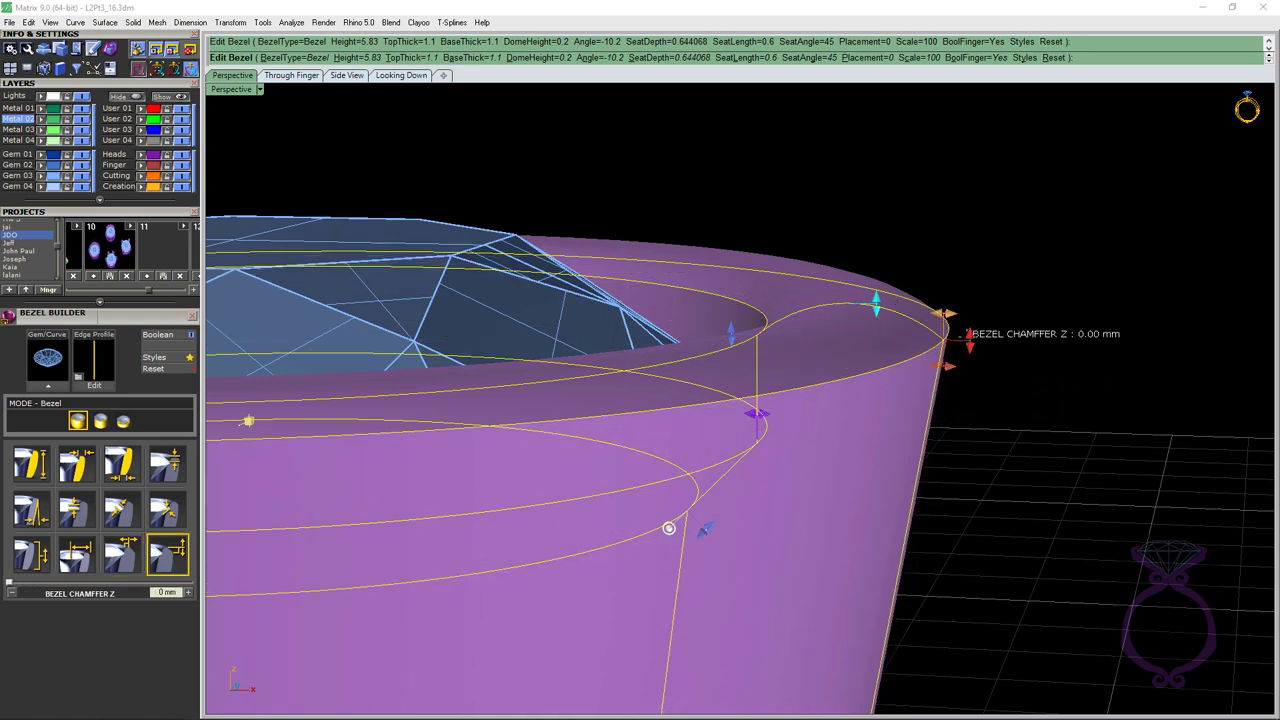
scroll(968, 342, "down", 5)
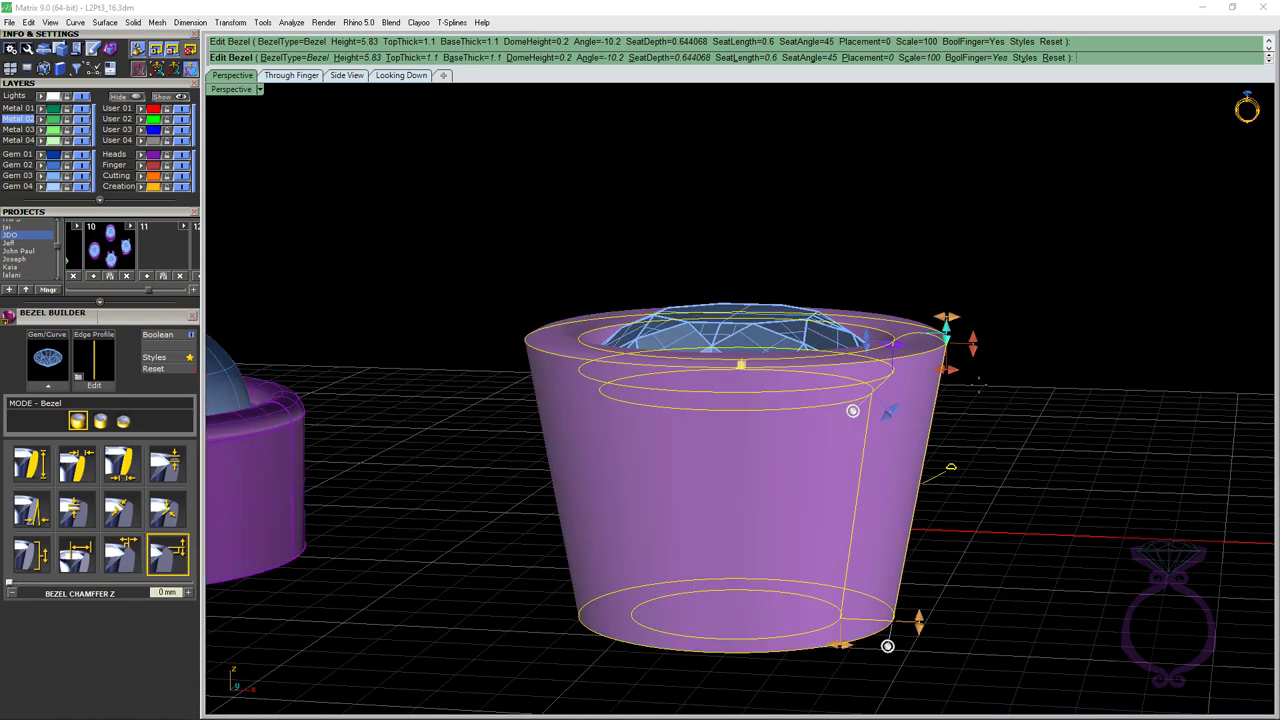
mouse_move(977, 386)
right_mouse_down()
mouse_move(980, 366)
mouse_move(976, 385)
right_mouse_up()
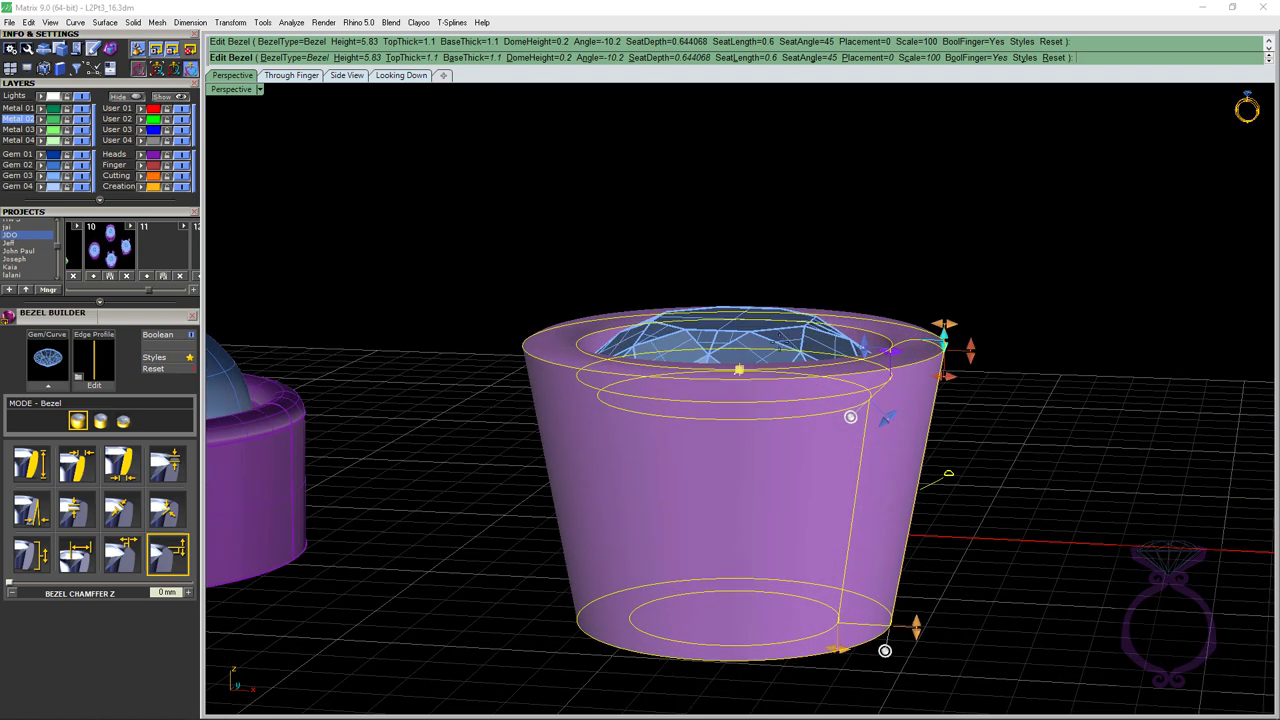
scroll(838, 342, "up", 3)
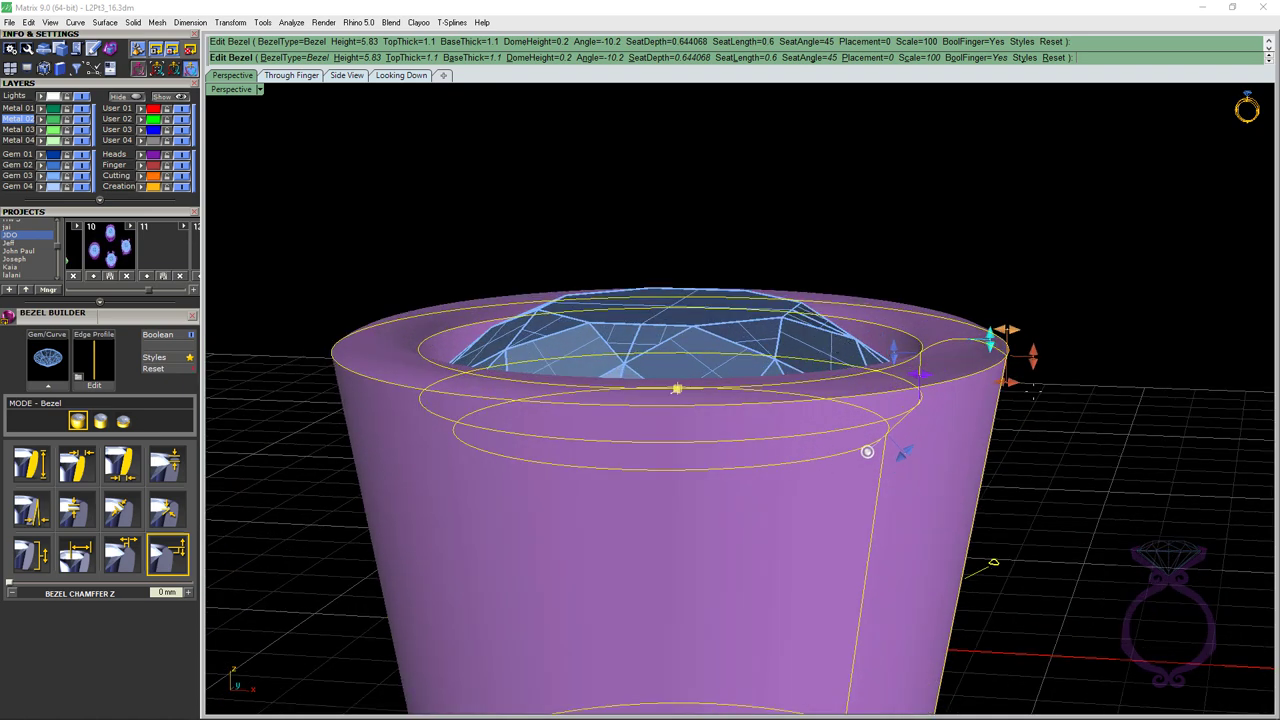
mouse_move(1035, 393)
right_mouse_down()
mouse_move(1033, 378)
mouse_move(1030, 388)
right_mouse_up()
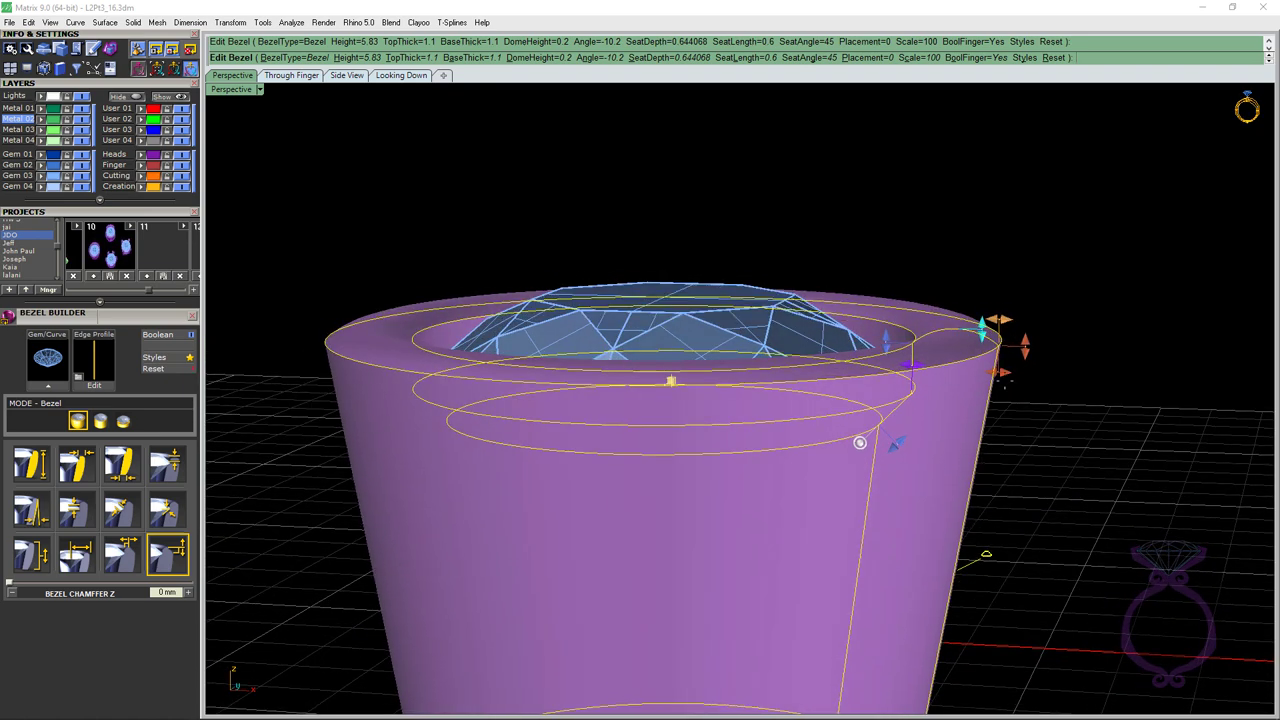
Step: Lower the bezel's dome height to about 0.18 mm and give the outer edge a chamfer with a Z value of 0.73 mm
left_click_drag(984, 332, 986, 343)
left_click_drag(986, 343, 983, 328)
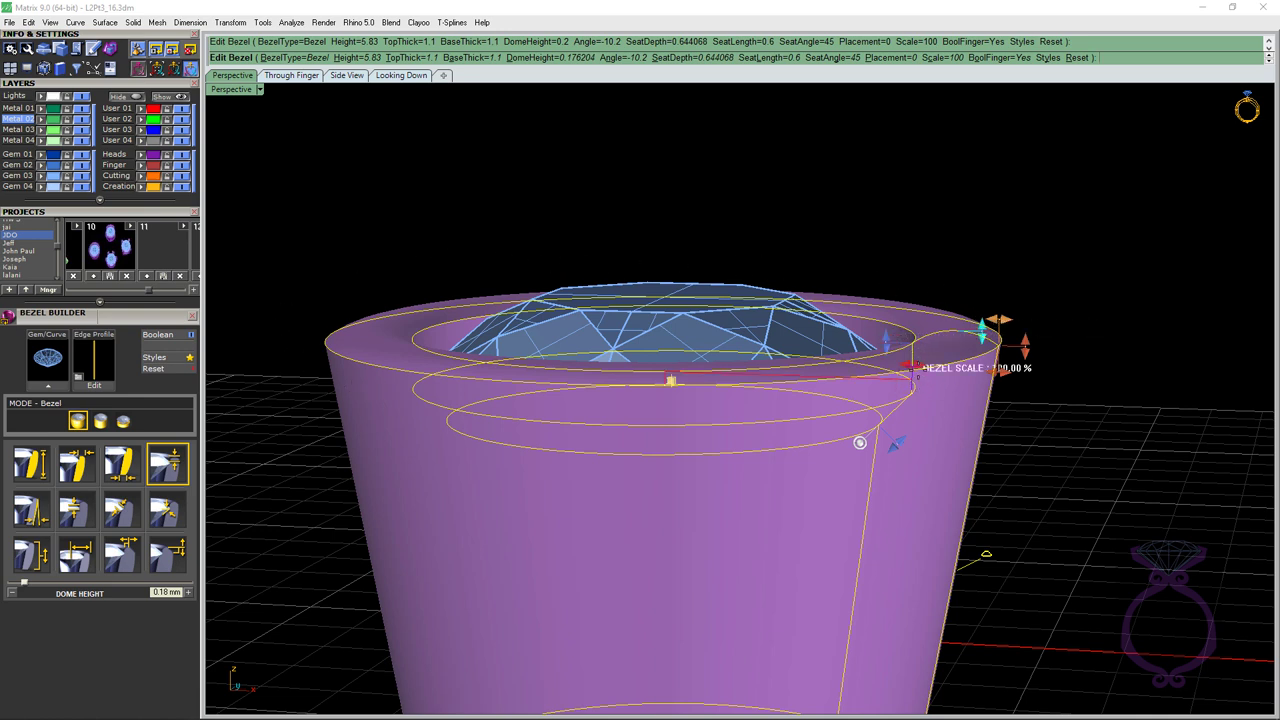
left_click_drag(1001, 371, 1023, 400)
scroll(900, 340, "down", 3)
right_click_drag(800, 240, 780, 287)
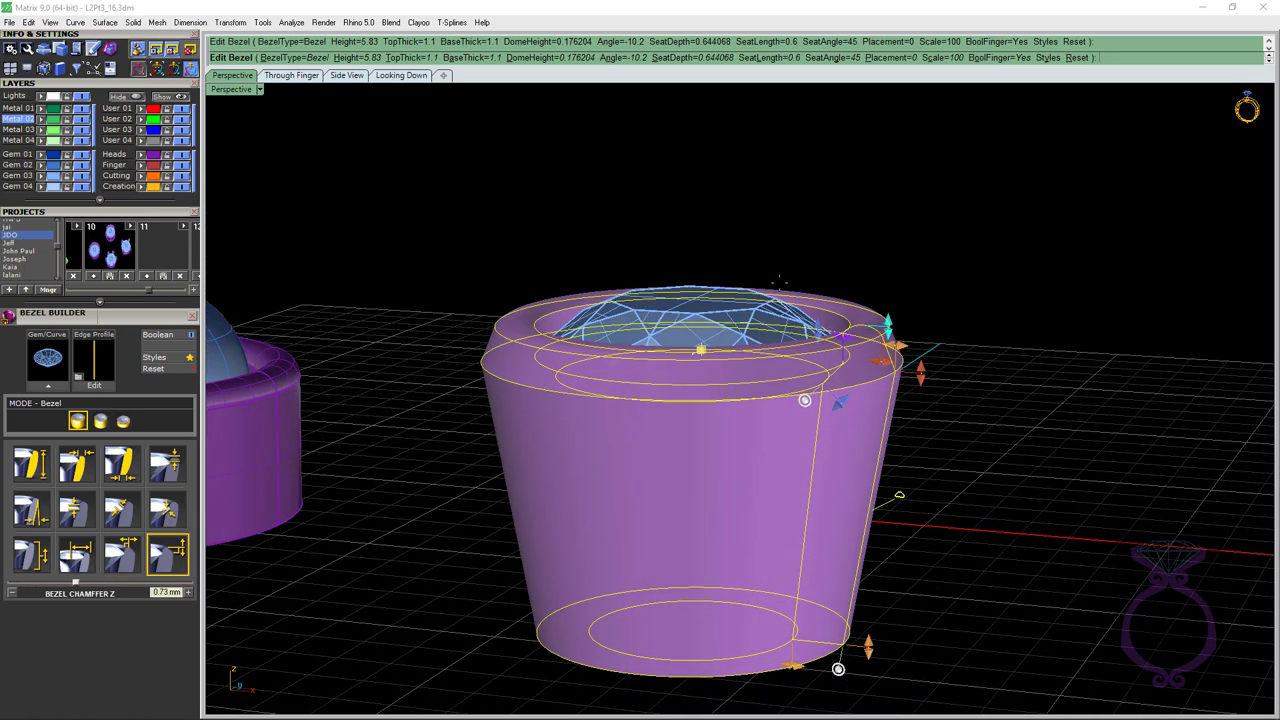
scroll(912, 348, "up", 5)
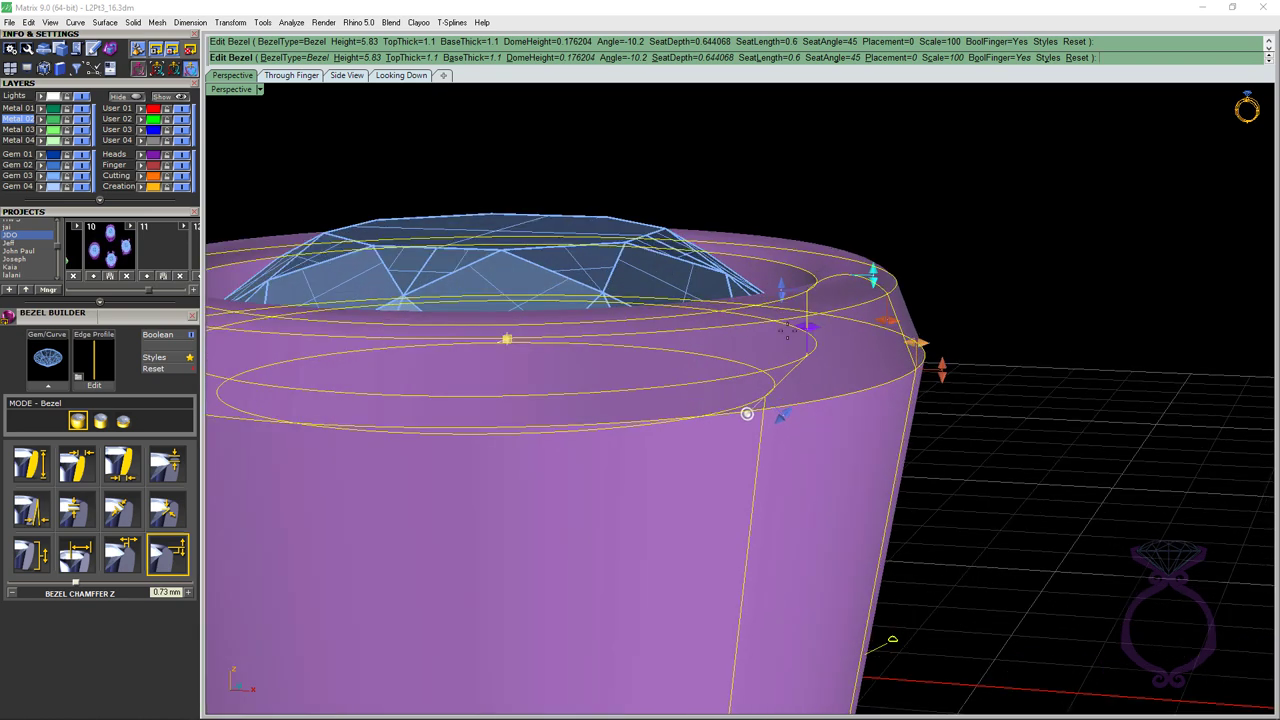
scroll(797, 338, "down", 2)
right_click_drag(797, 338, 848, 349)
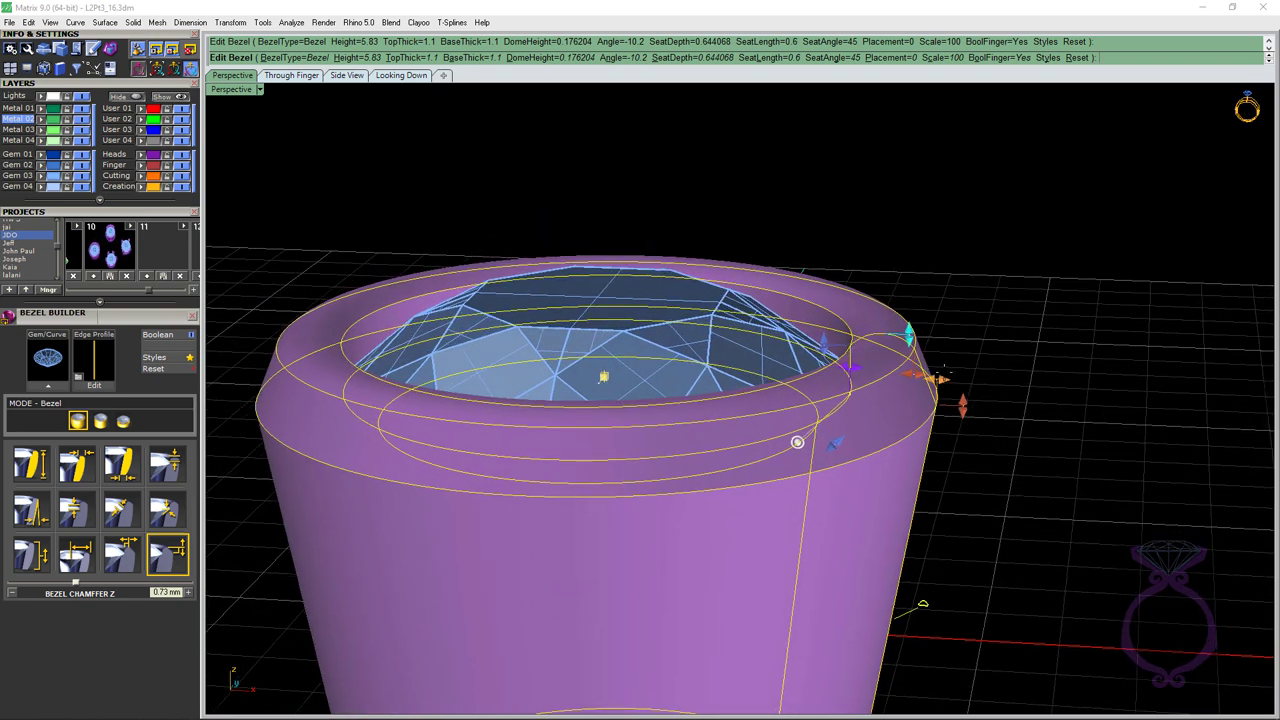
Step: Bring the bezel's chamfer Z to 0 mm, and rebuild the chamfer with an X value of about 0.32 mm
left_click_drag(940, 377, 938, 378)
left_click(962, 404)
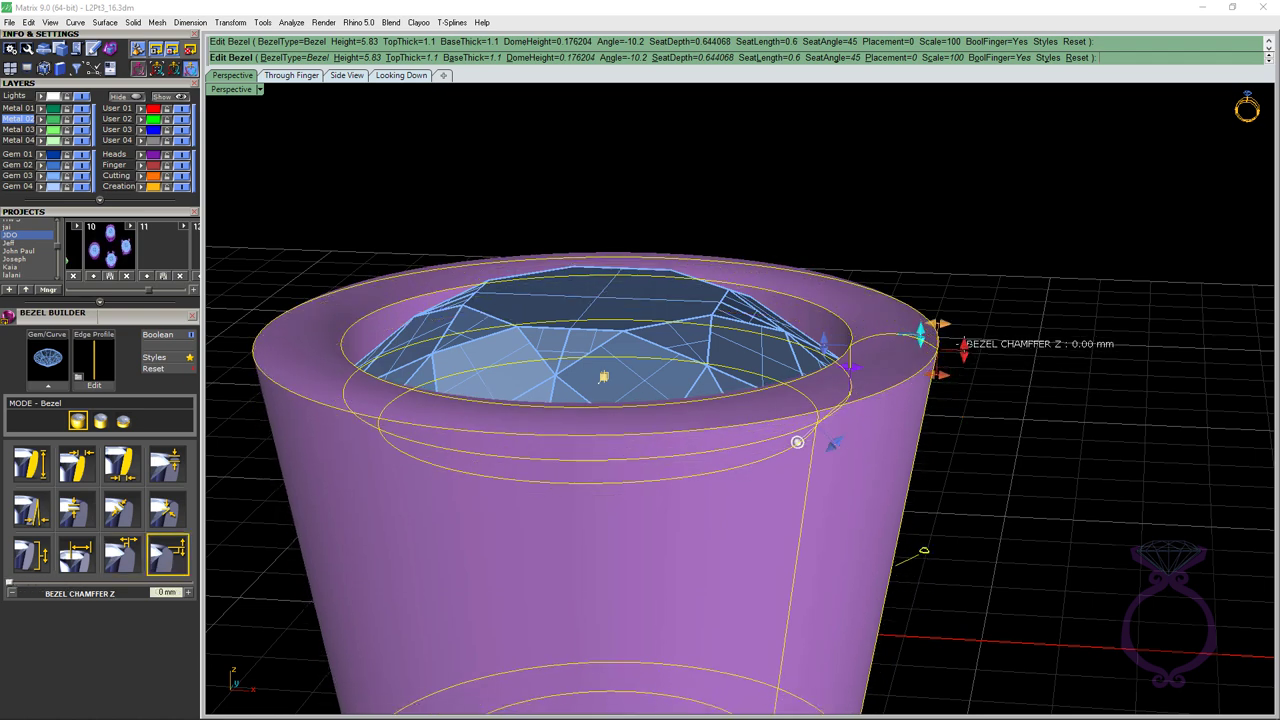
left_click_drag(962, 347, 910, 373)
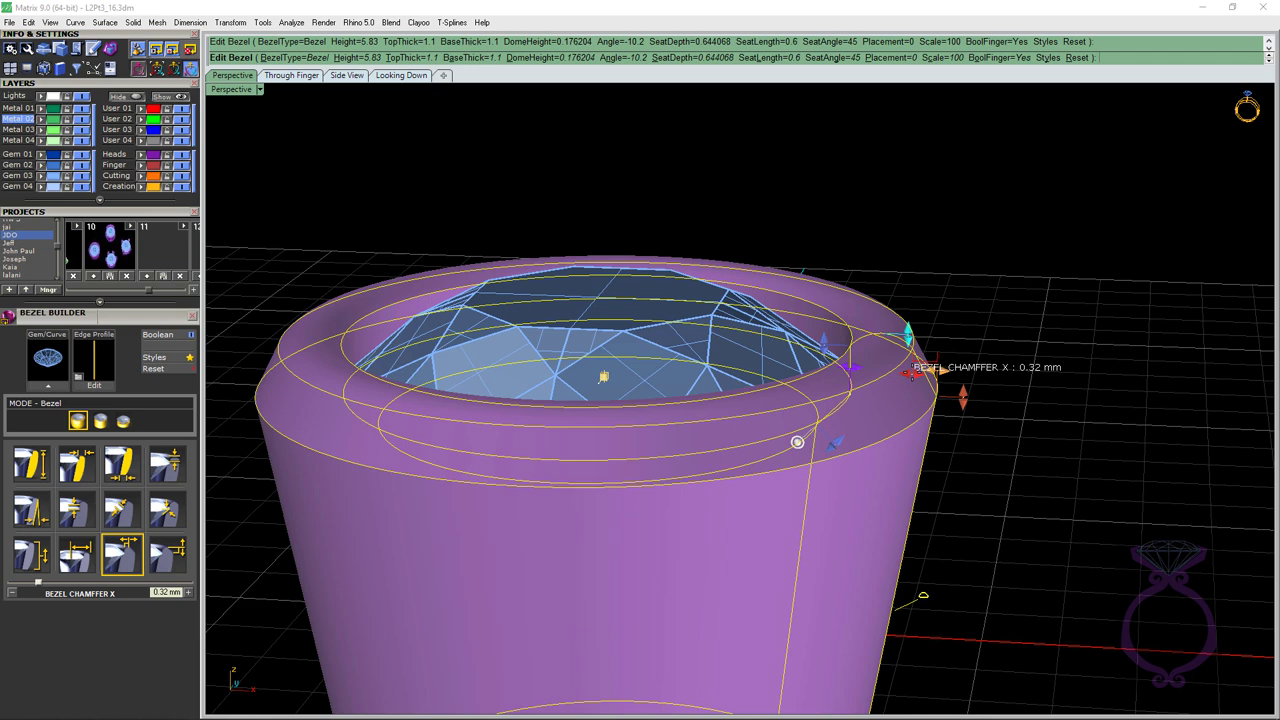
right_click_drag(525, 413, 593, 350)
scroll(593, 380, "up", 3)
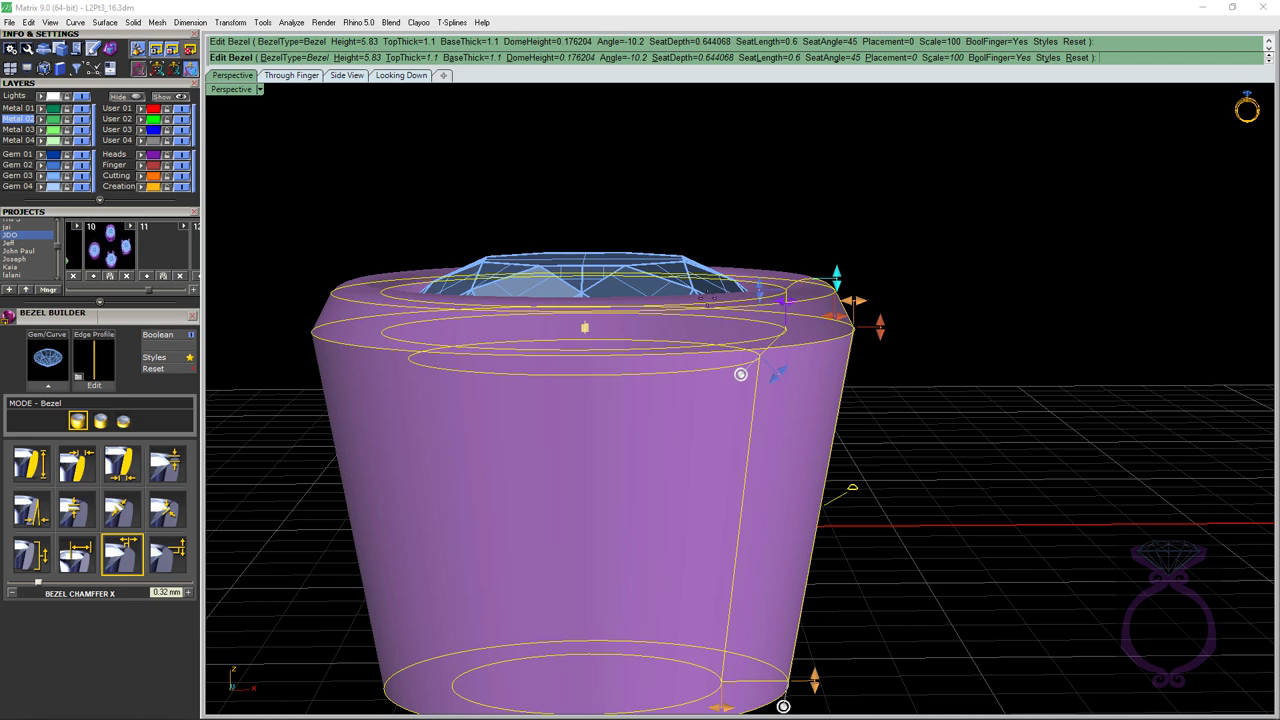
right_click_drag(593, 350, 593, 384)
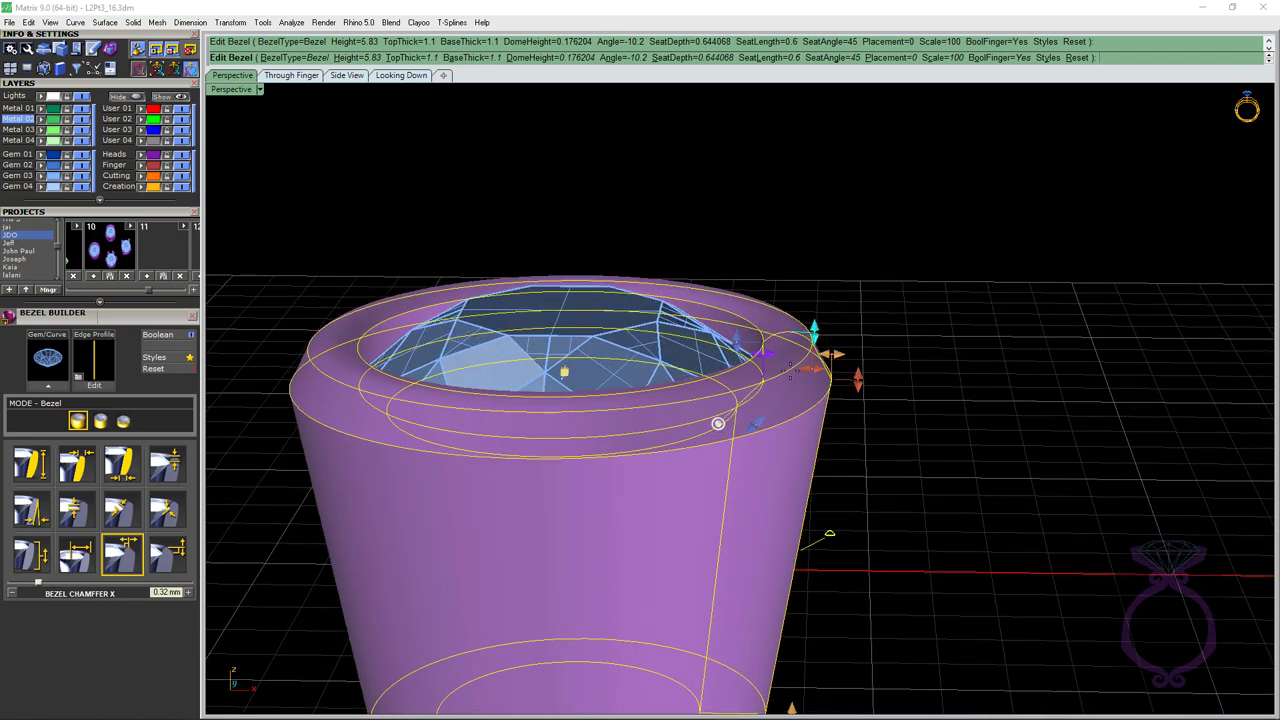
scroll(790, 369, "up", 2)
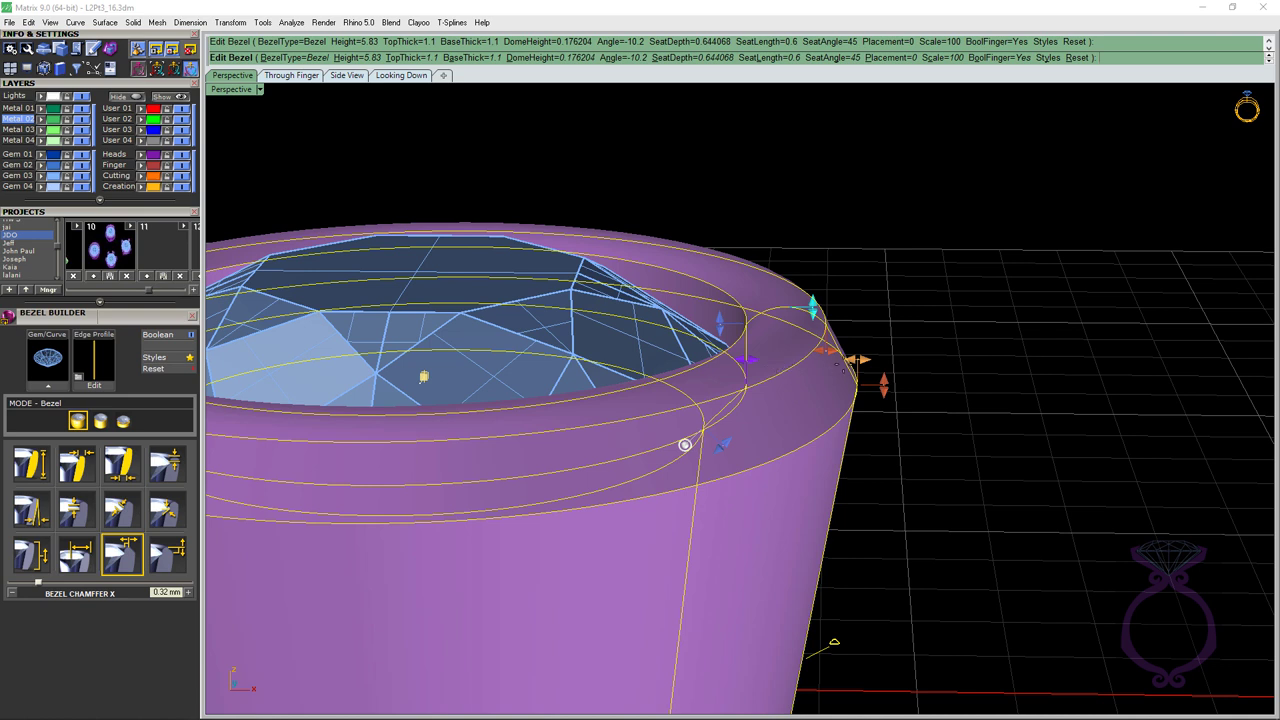
Step: Thin the top of the bezel wall to 0.5 mm and lower its dome height to about 0.05 mm
mouse_move(855, 359)
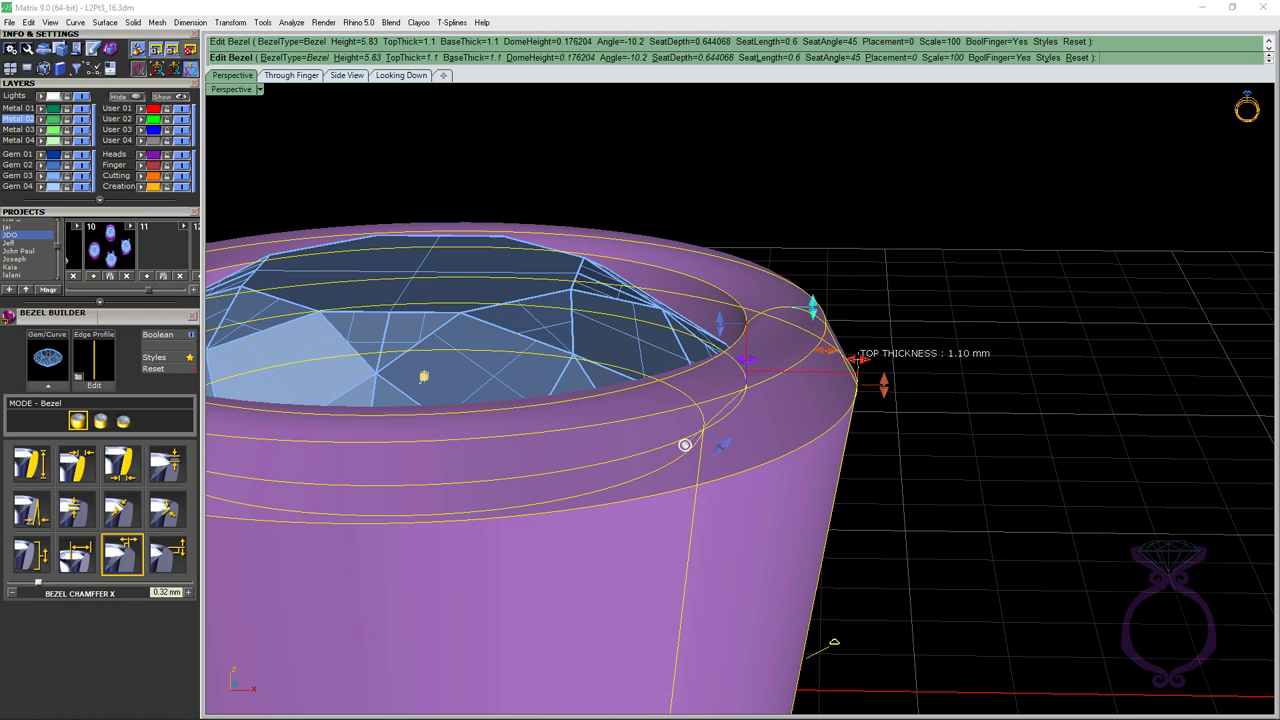
left_click_drag(858, 358, 806, 358)
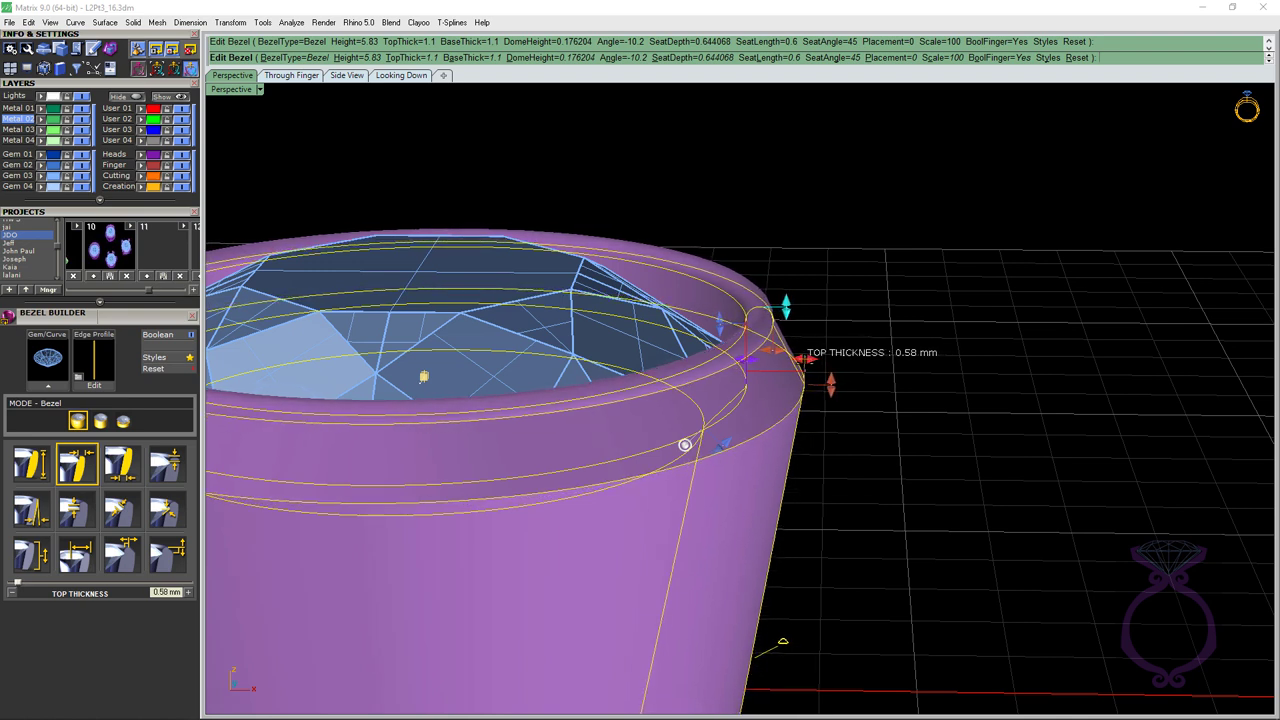
left_click_drag(806, 358, 798, 358)
scroll(733, 300, "up", 3)
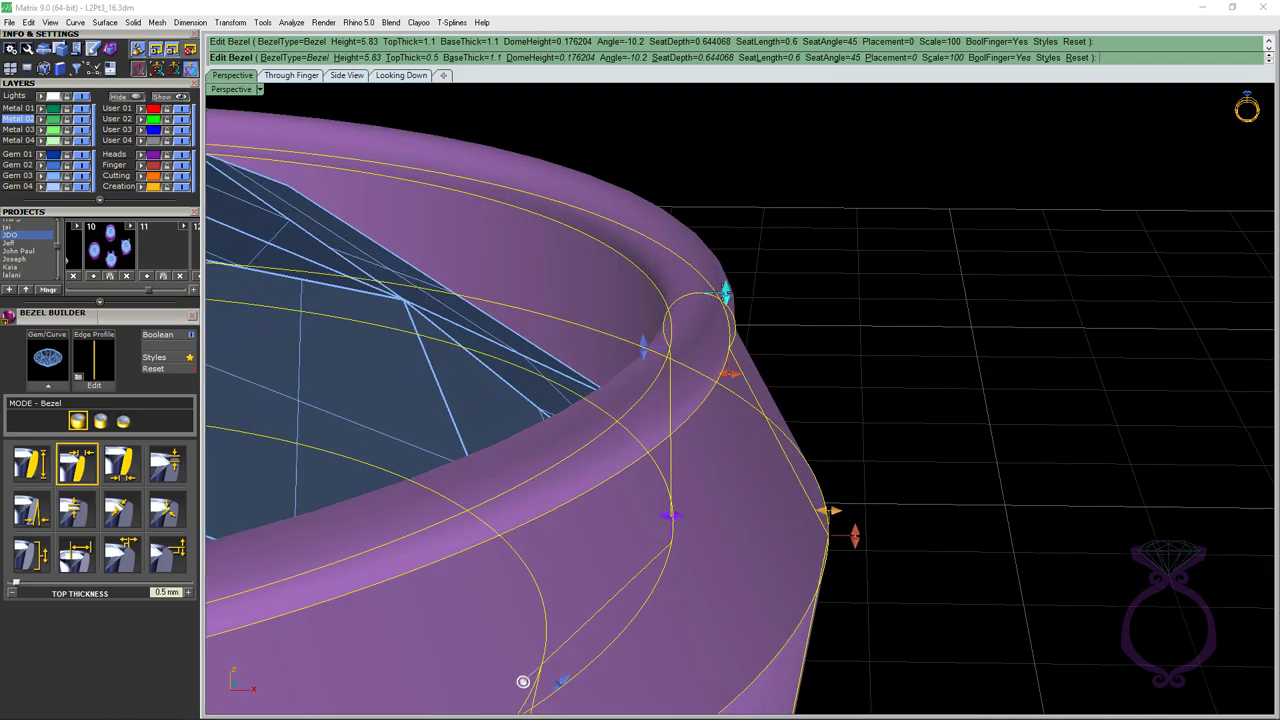
left_click_drag(725, 292, 726, 334)
scroll(820, 350, "down", 4)
scroll(842, 356, "down", 5)
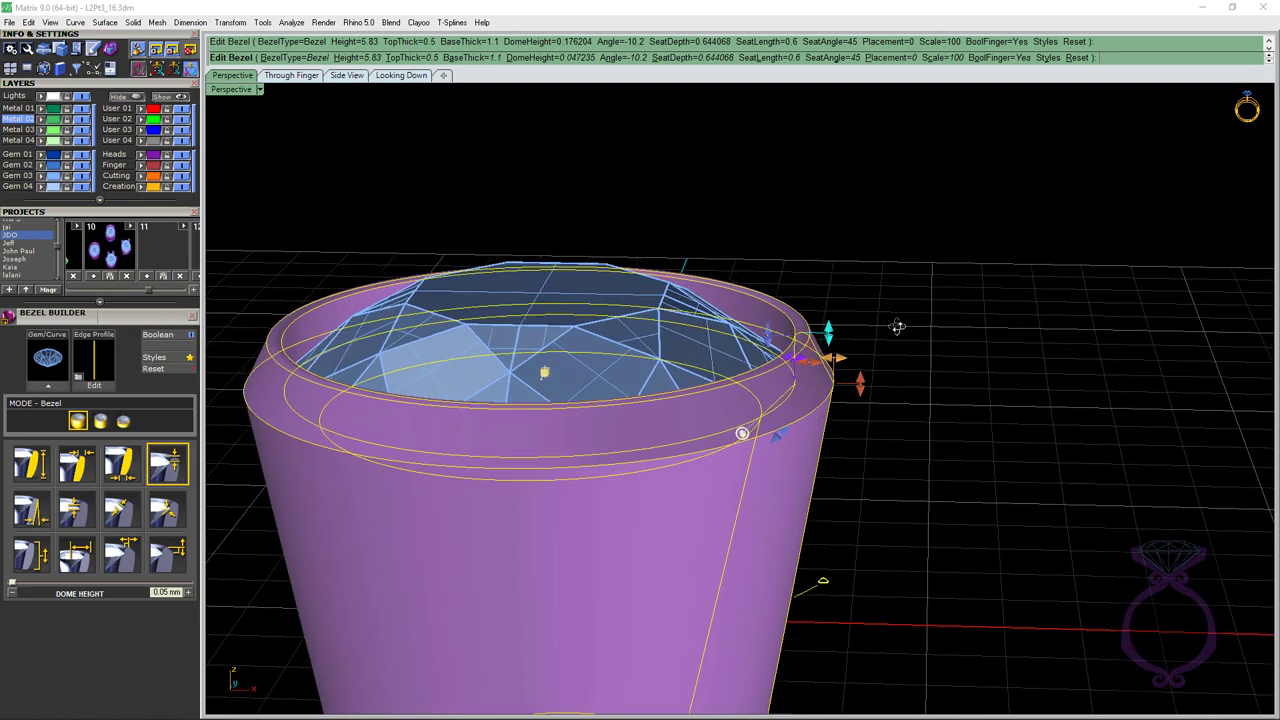
Step: Reduce the bezel's chamfer X to about 0.17 mm
scroll(895, 324, "up", 3)
left_click_drag(764, 345, 800, 342)
scroll(896, 356, "down", 3)
right_click_drag(896, 356, 845, 357)
scroll(896, 349, "down", 3)
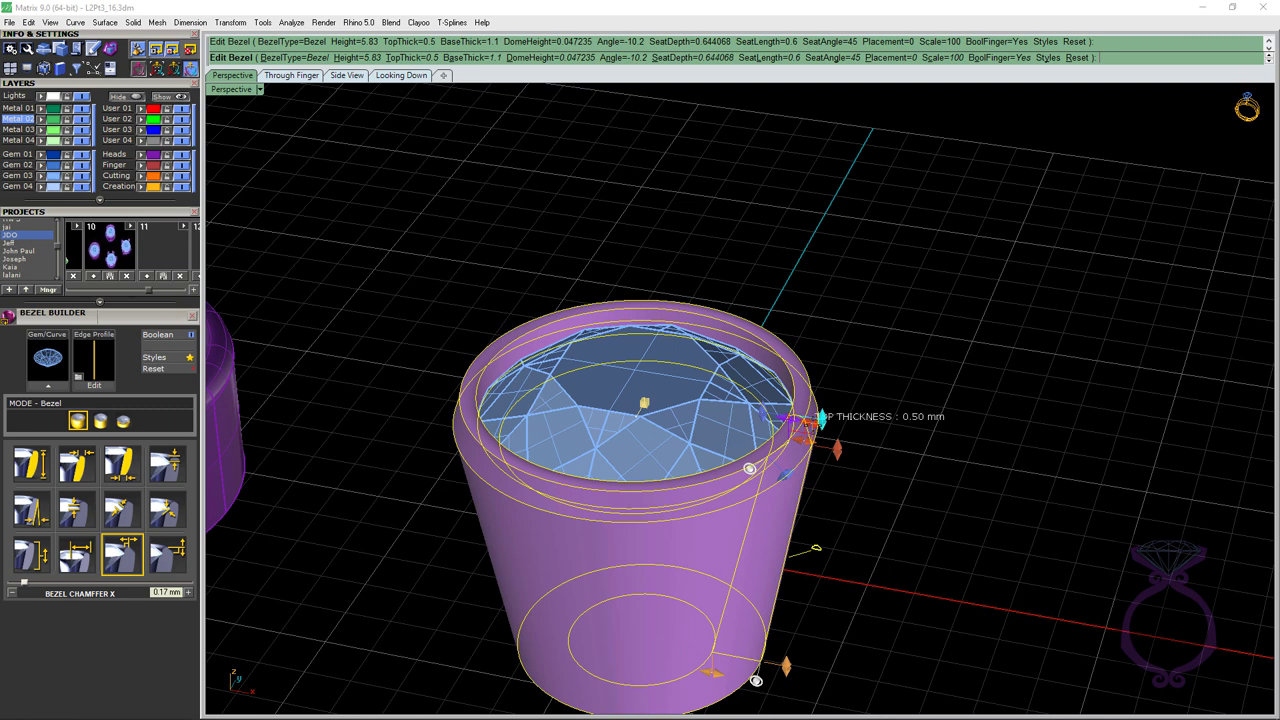
Step: Inspect the bezel's rim around the gem from above and from the side, as well as its base
scroll(818, 417, "up", 3)
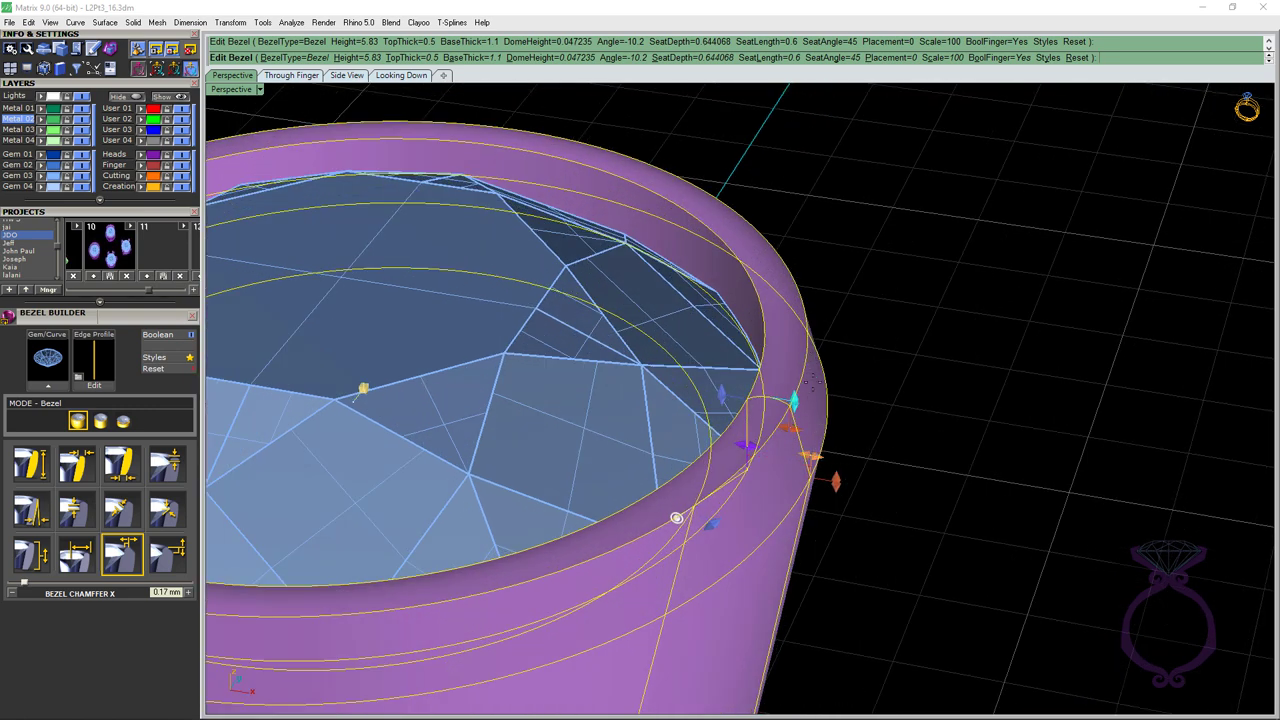
scroll(818, 387, "down", 5)
right_click_drag(818, 387, 889, 403)
scroll(808, 256, "up", 3)
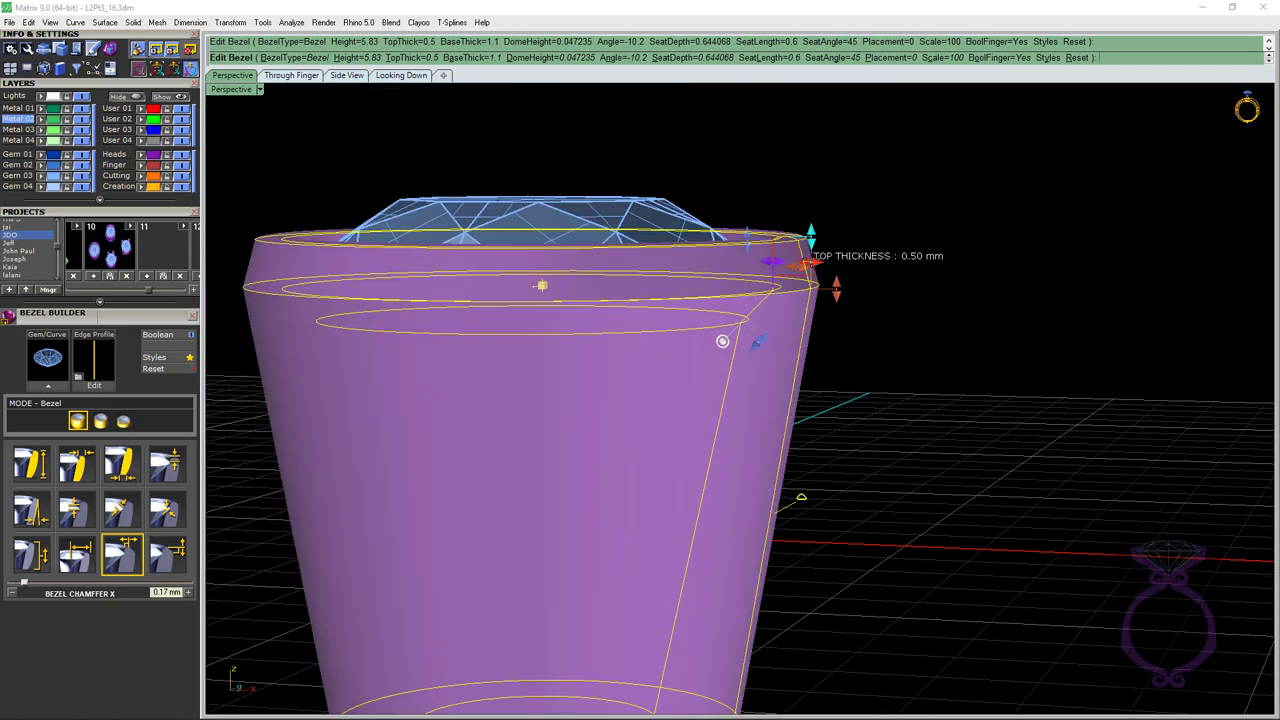
scroll(808, 262, "down", 3)
scroll(764, 538, "up", 3)
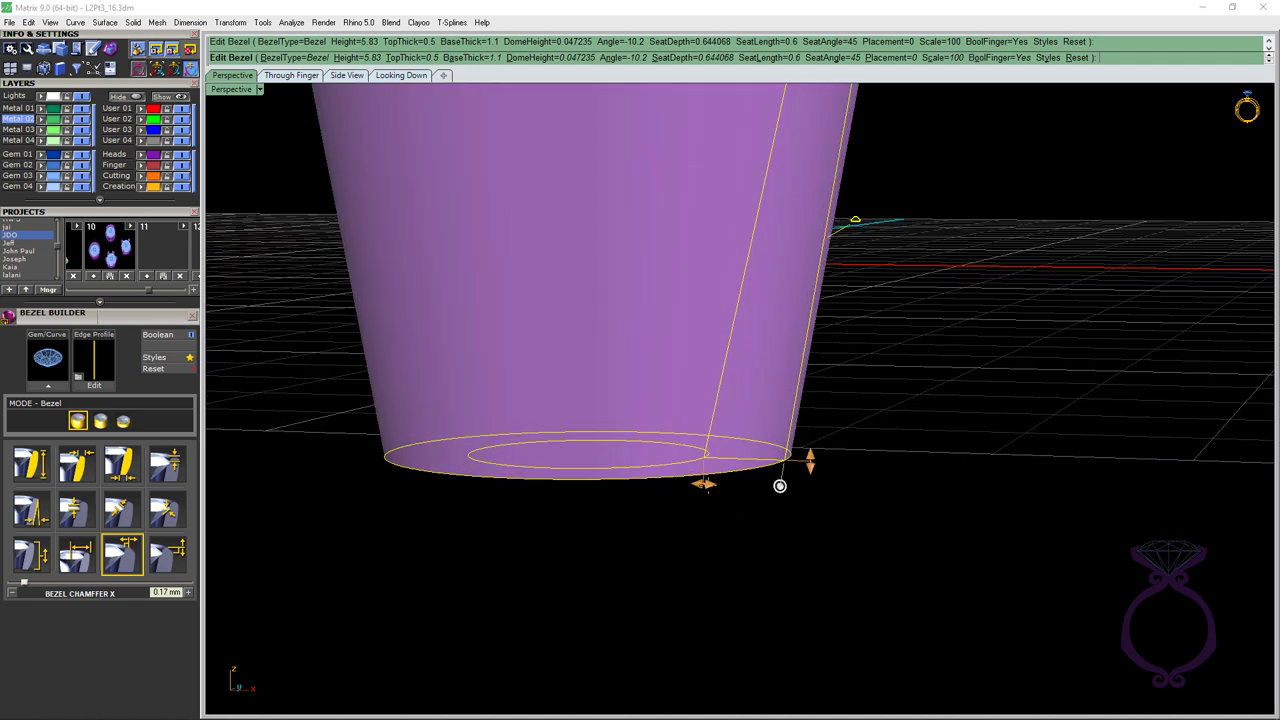
Step: Thin the bezel's base to 0.7 mm and lower the bezel height to about 3.04 mm
left_click_drag(705, 484, 758, 418)
scroll(777, 483, "down", 5)
right_click_drag(860, 400, 874, 463)
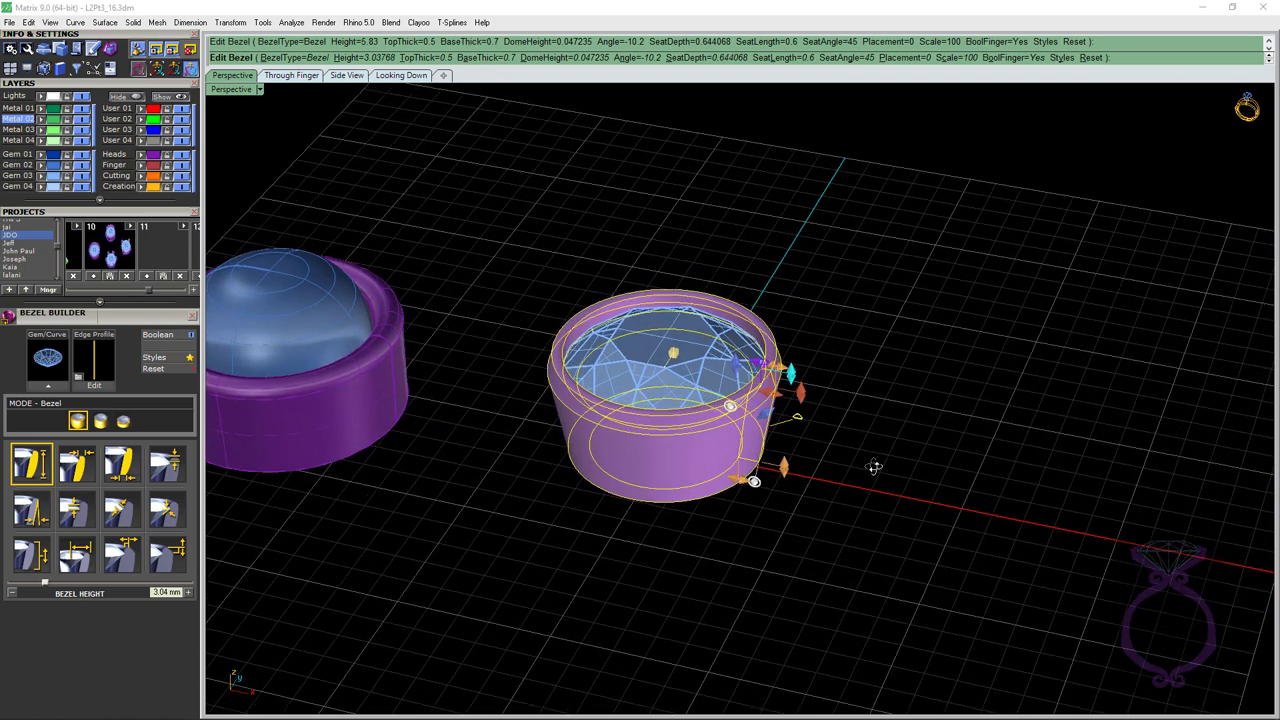
scroll(680, 366, "up", 5)
scroll(680, 365, "down", 5)
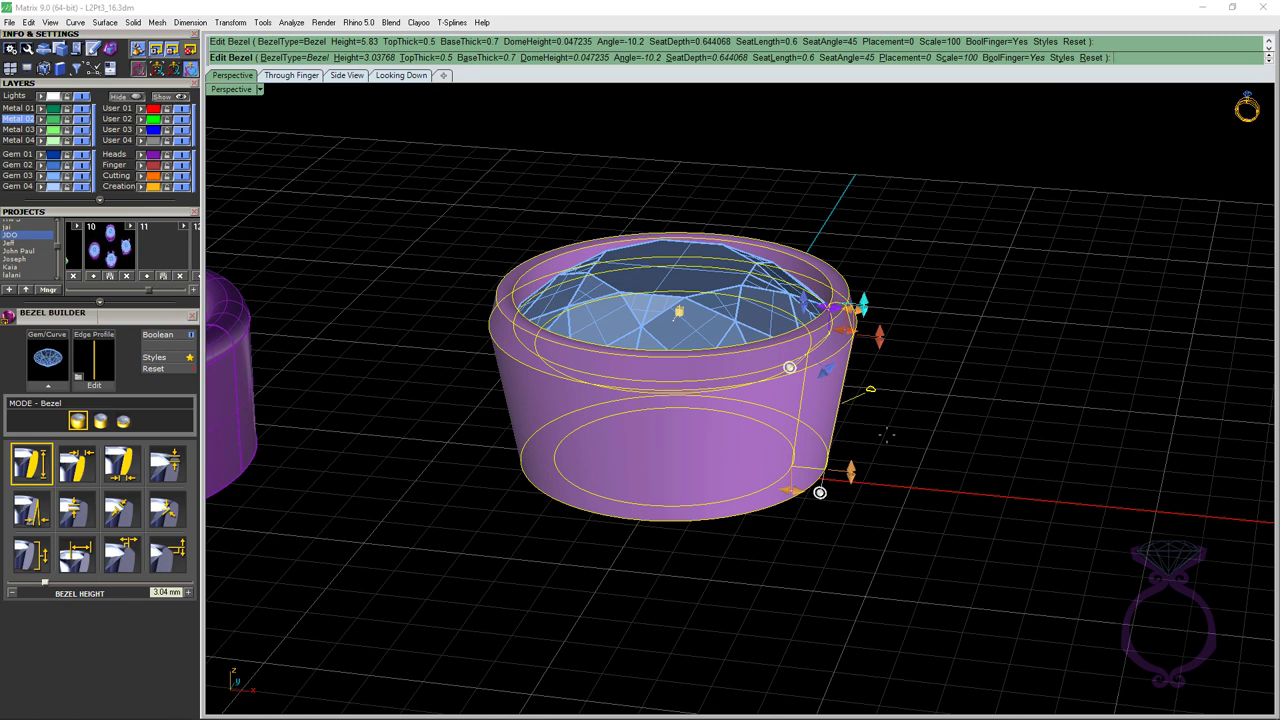
Step: Try the addon, moose and 19 edge profiles on the bezel, and finish it with the curved profile 21
left_click(93, 384)
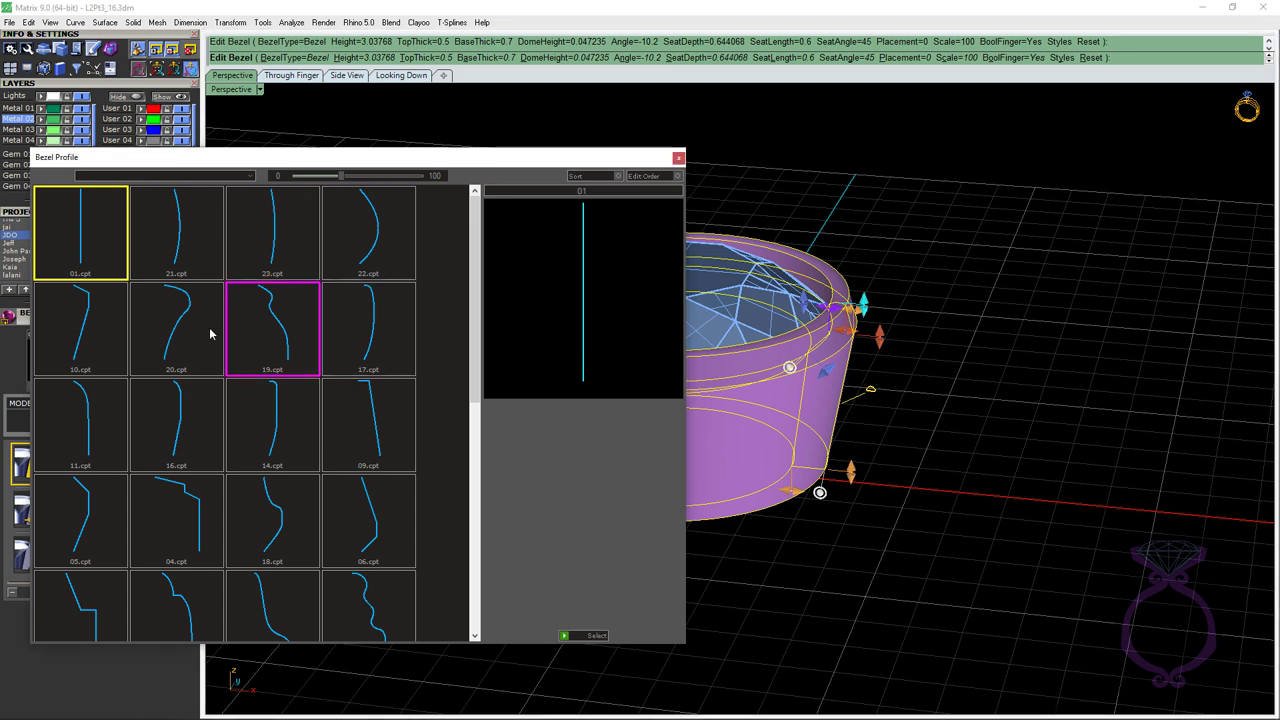
left_click_drag(474, 310, 473, 534)
left_click(389, 514)
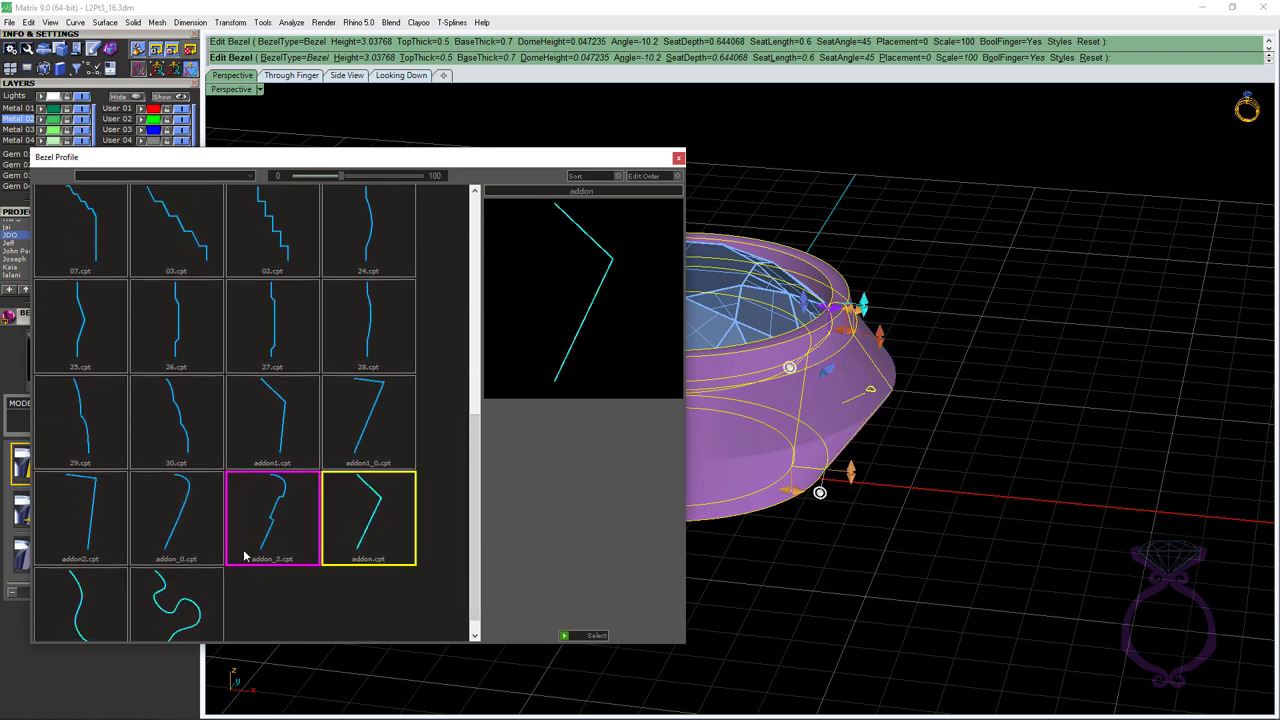
left_click(191, 598)
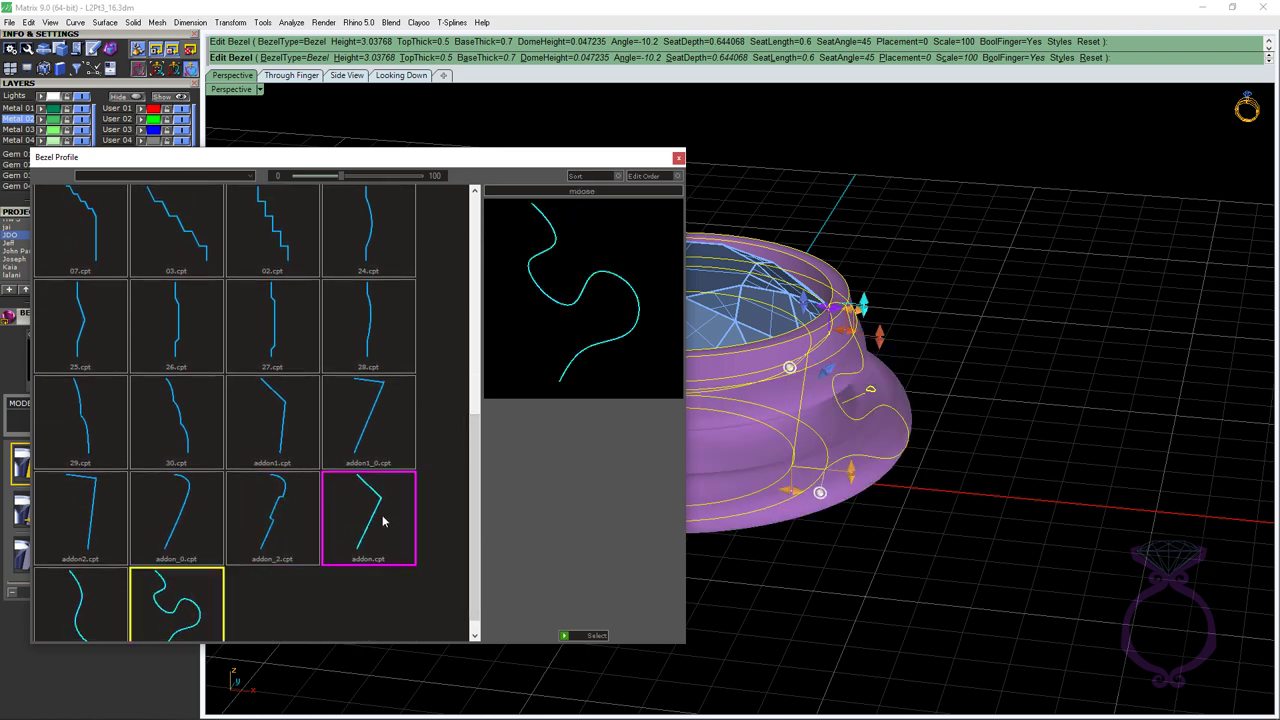
left_click_drag(477, 436, 492, 202)
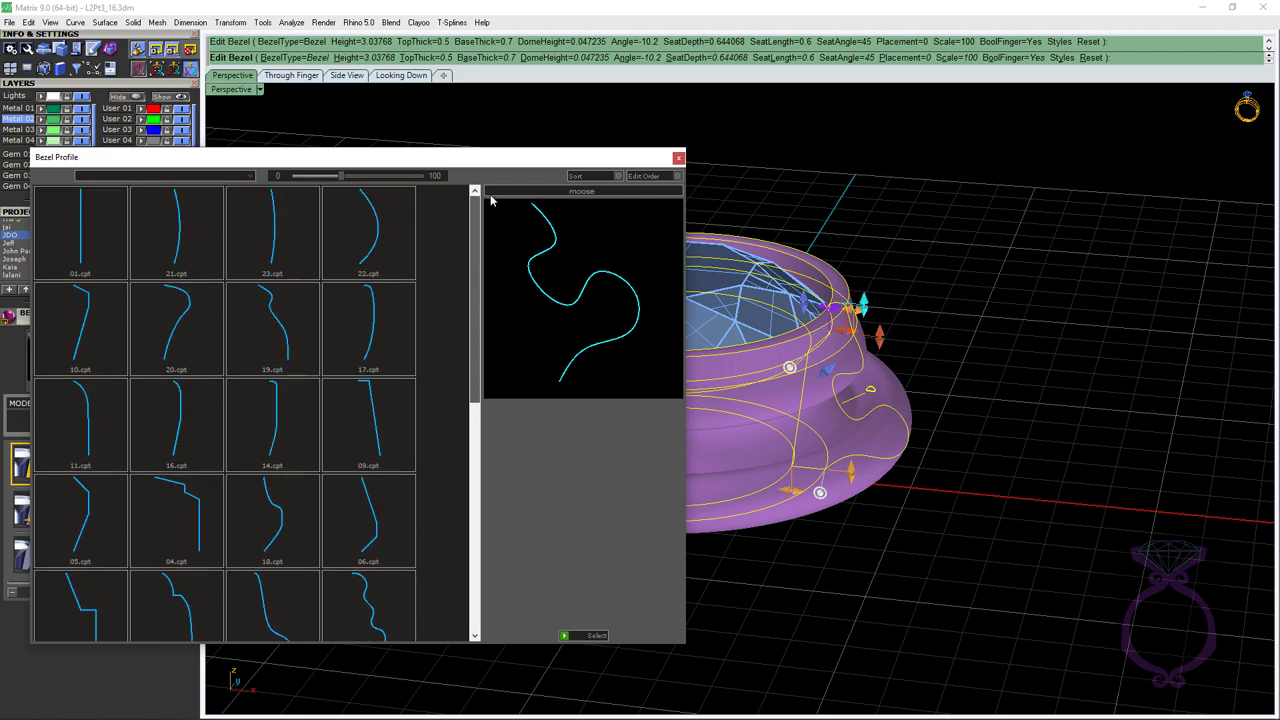
left_click(83, 250)
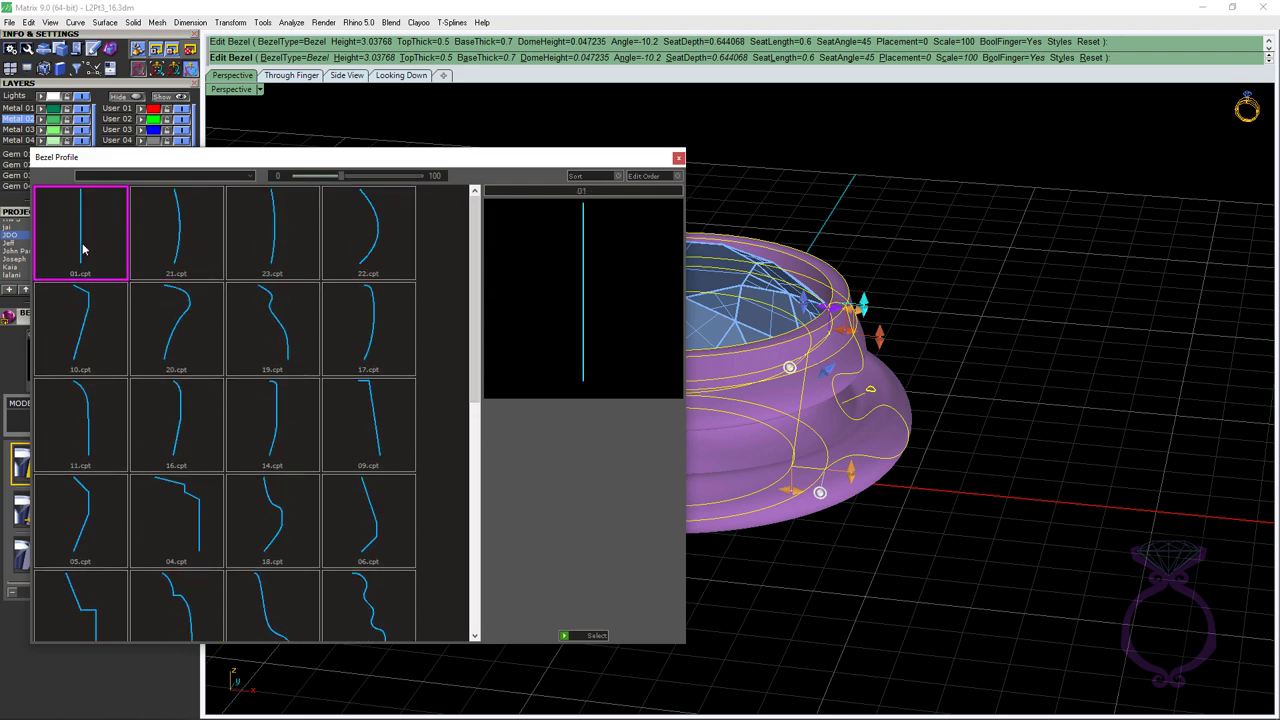
left_click(192, 250)
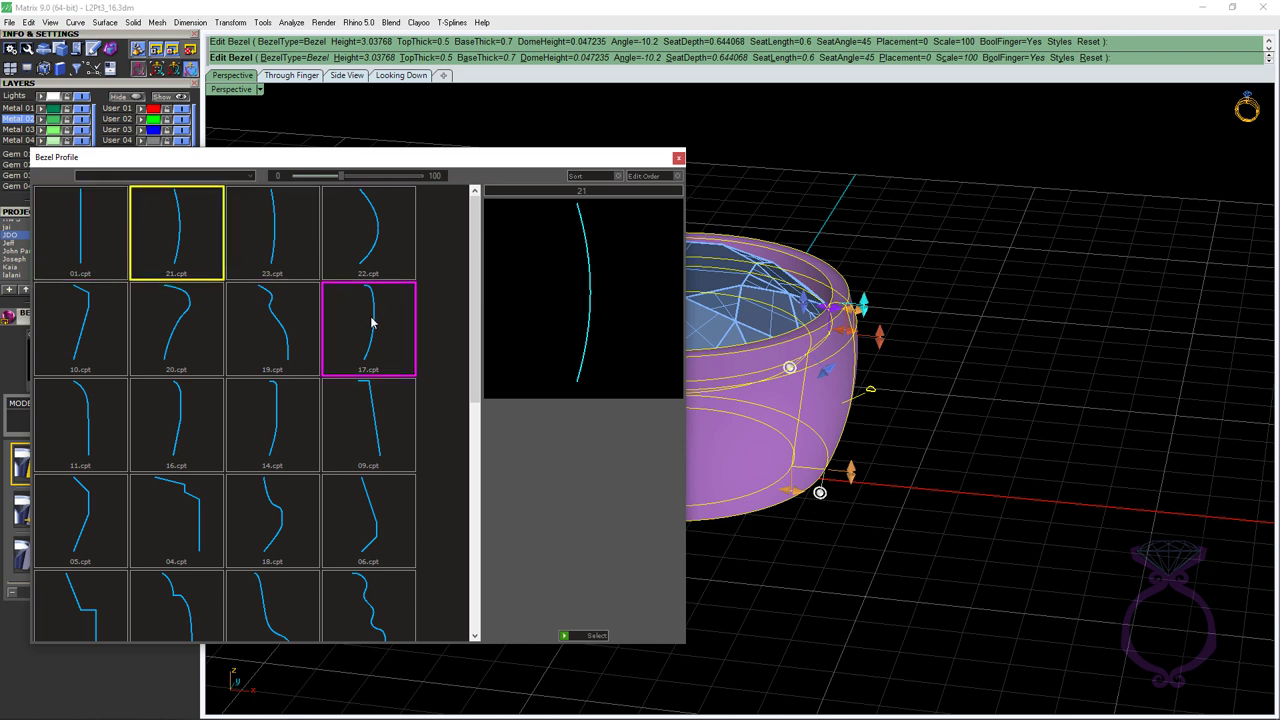
left_click(288, 331)
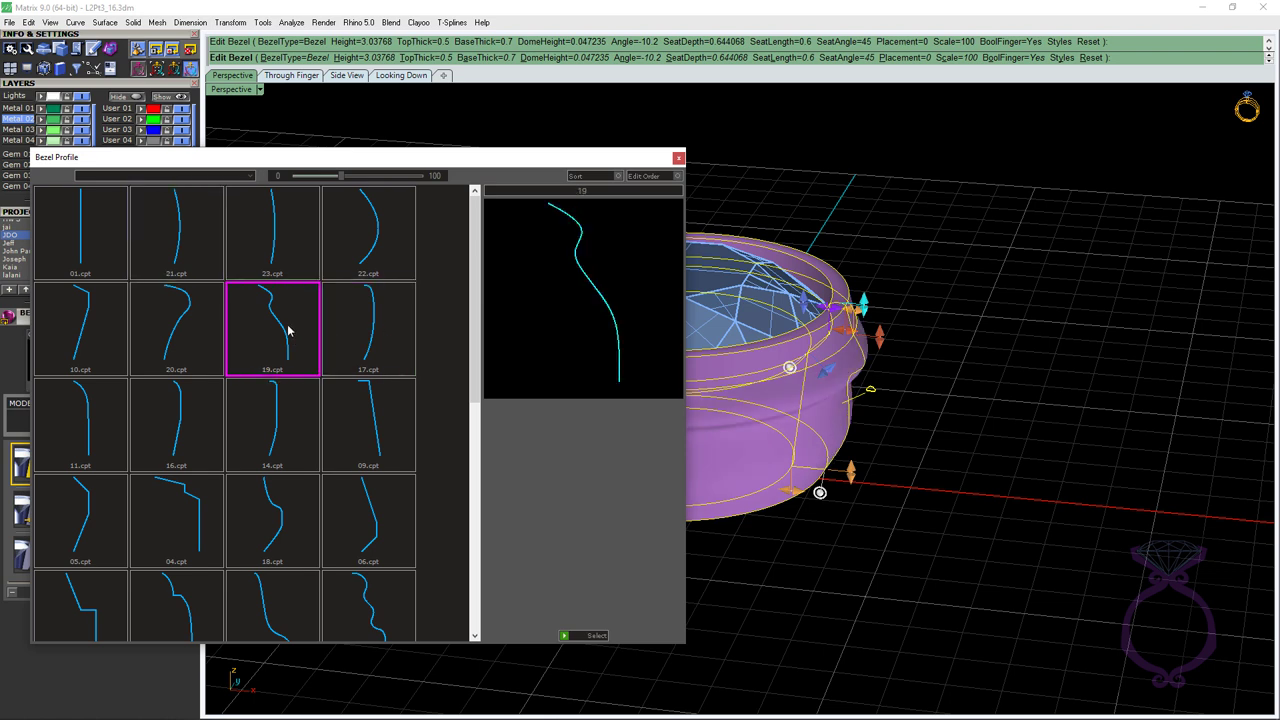
left_click(85, 241)
left_click(157, 246)
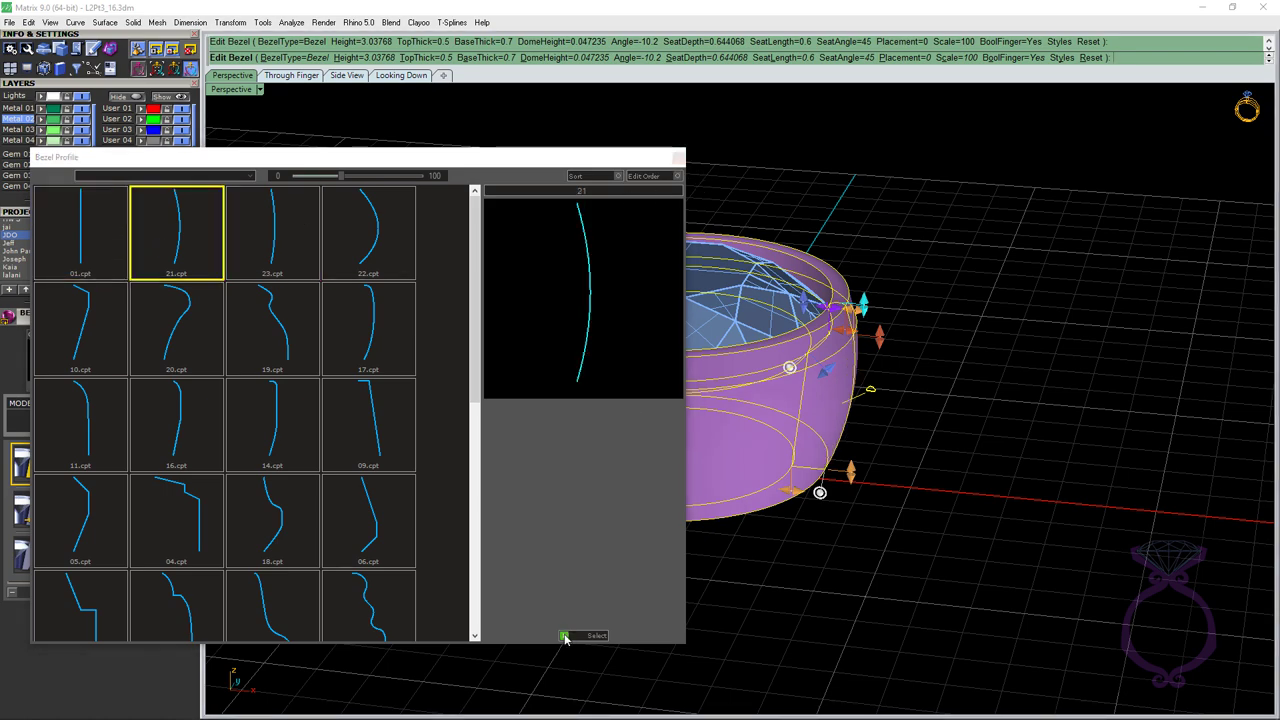
left_click(565, 636)
right_click_drag(600, 590, 920, 470)
scroll(776, 488, "down", 4)
right_click(792, 483)
Step: Delete the existing bezel around the smooth cabochon gem
scroll(800, 450, "up", 4)
right_click_drag(806, 423, 806, 490)
scroll(797, 468, "down", 2)
scroll(606, 549, "up", 4)
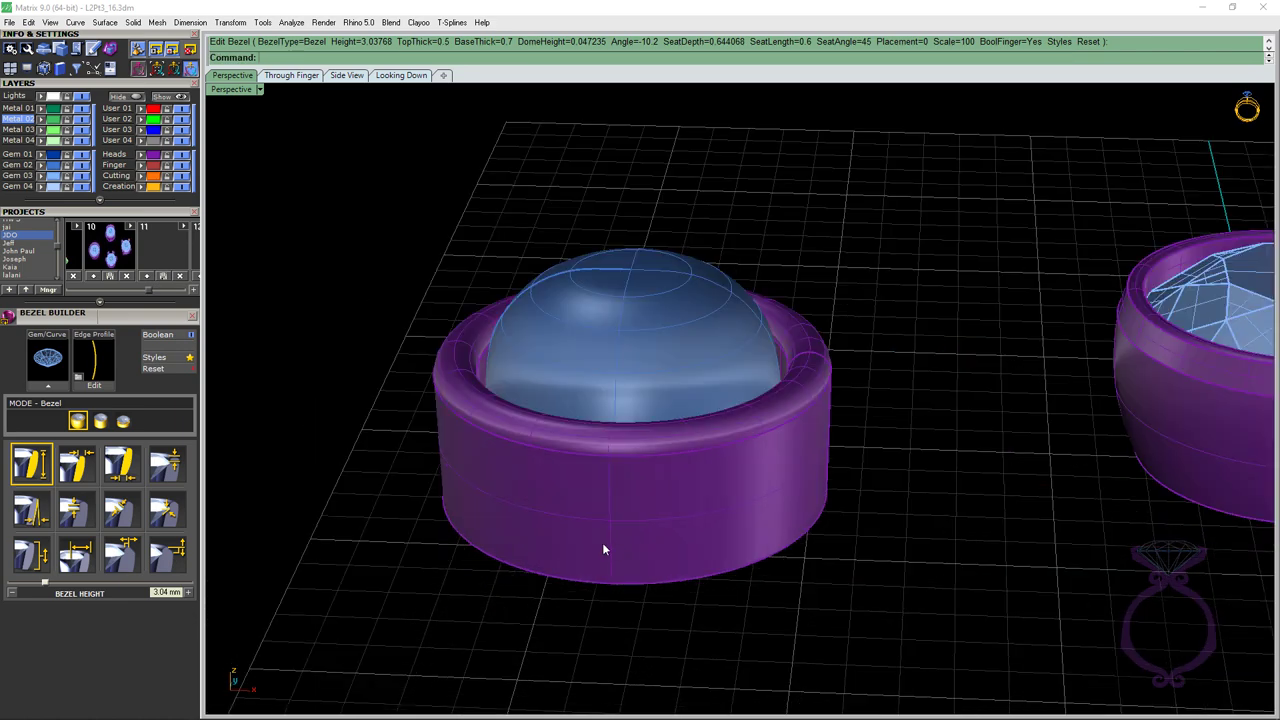
left_click(632, 545)
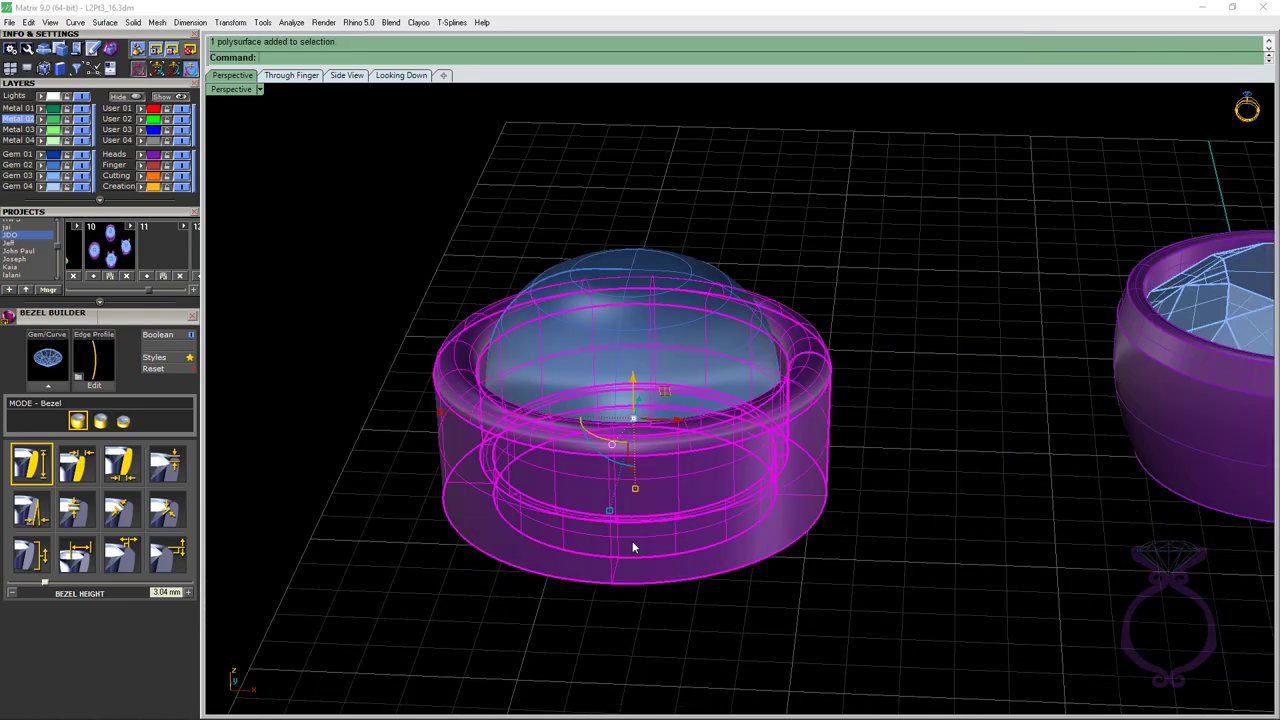
key("Delete")
Step: Examine the bare cabochon's side walls and domed top from low and raised angles
right_click_drag(629, 548, 660, 423)
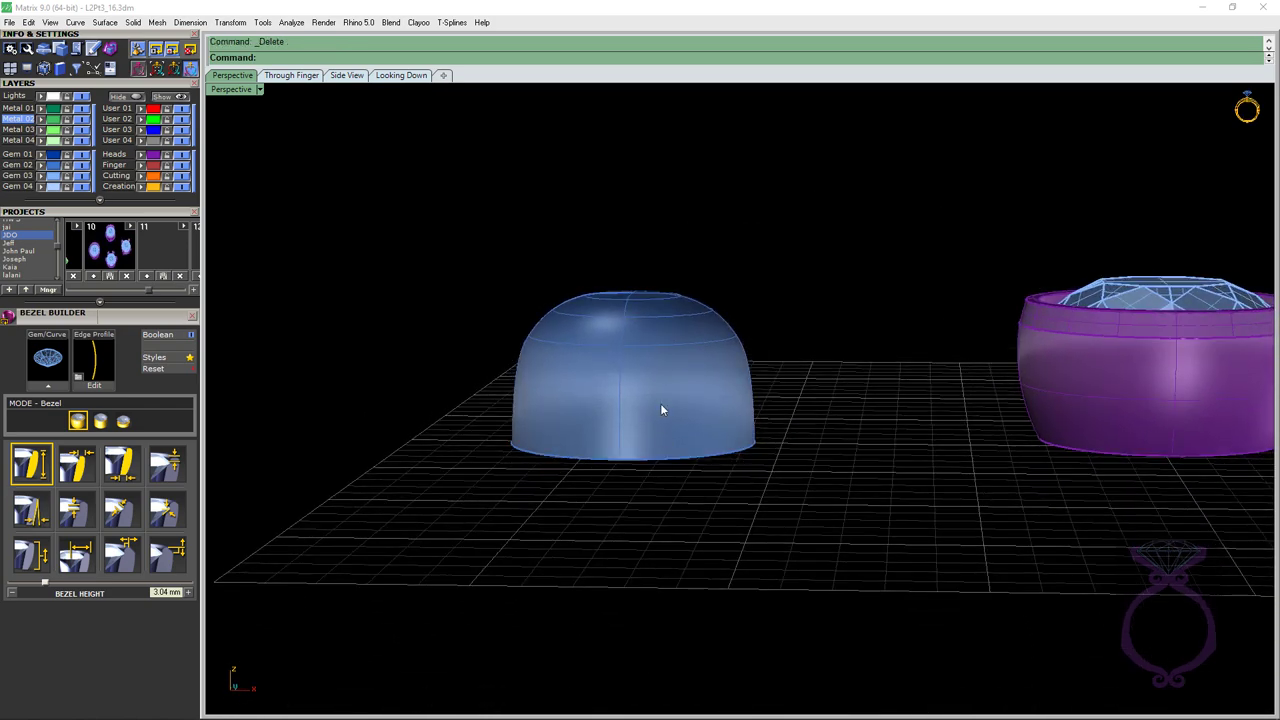
right_click_drag(760, 380, 616, 340)
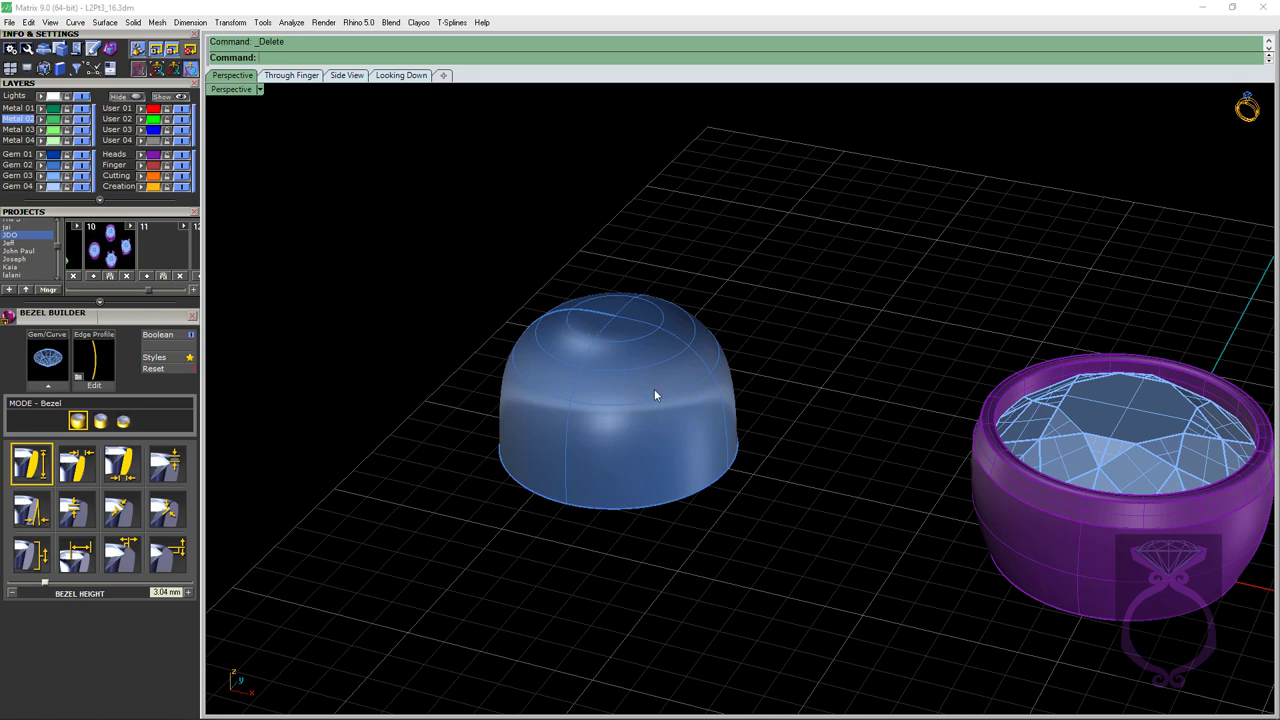
right_click_drag(655, 395, 728, 366)
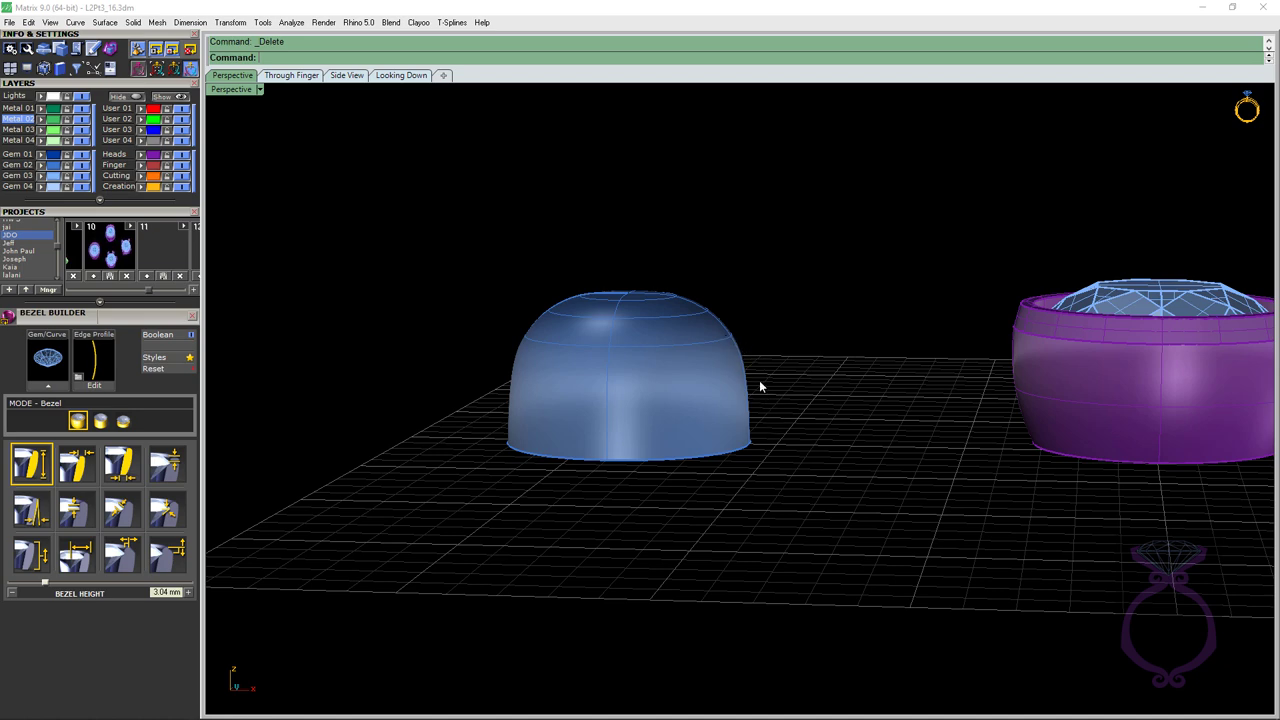
right_click_drag(761, 387, 704, 325)
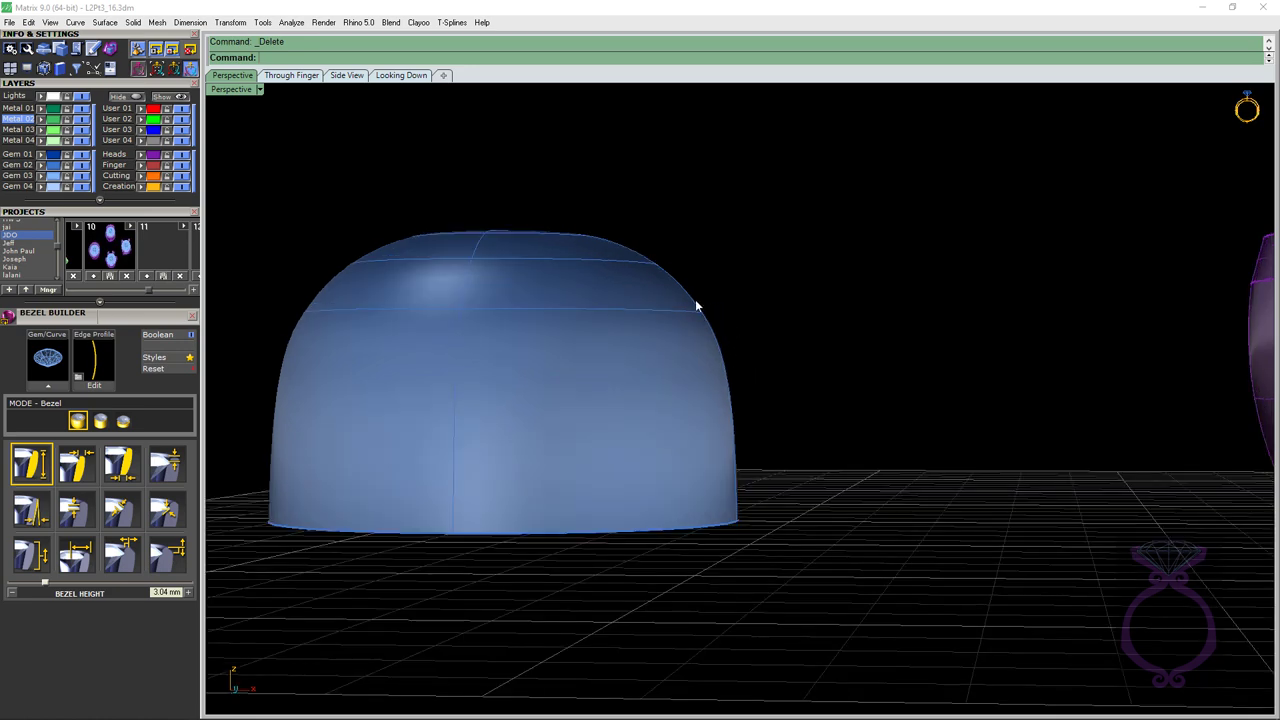
scroll(714, 286, "down", 3)
right_click_drag(714, 286, 681, 332)
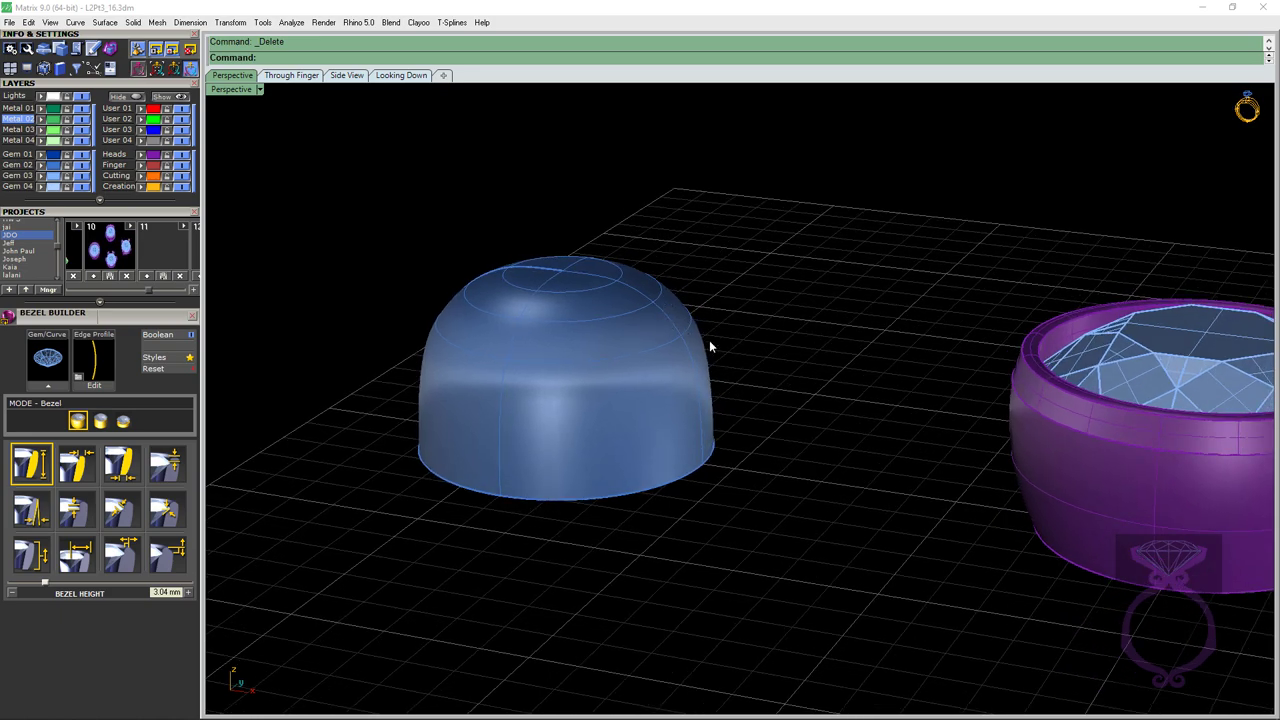
scroll(751, 283, "down", 2)
right_click_drag(751, 283, 759, 280)
Step: Start a new bezel on the cabochon gem with the Bezel builder
left_click(702, 334)
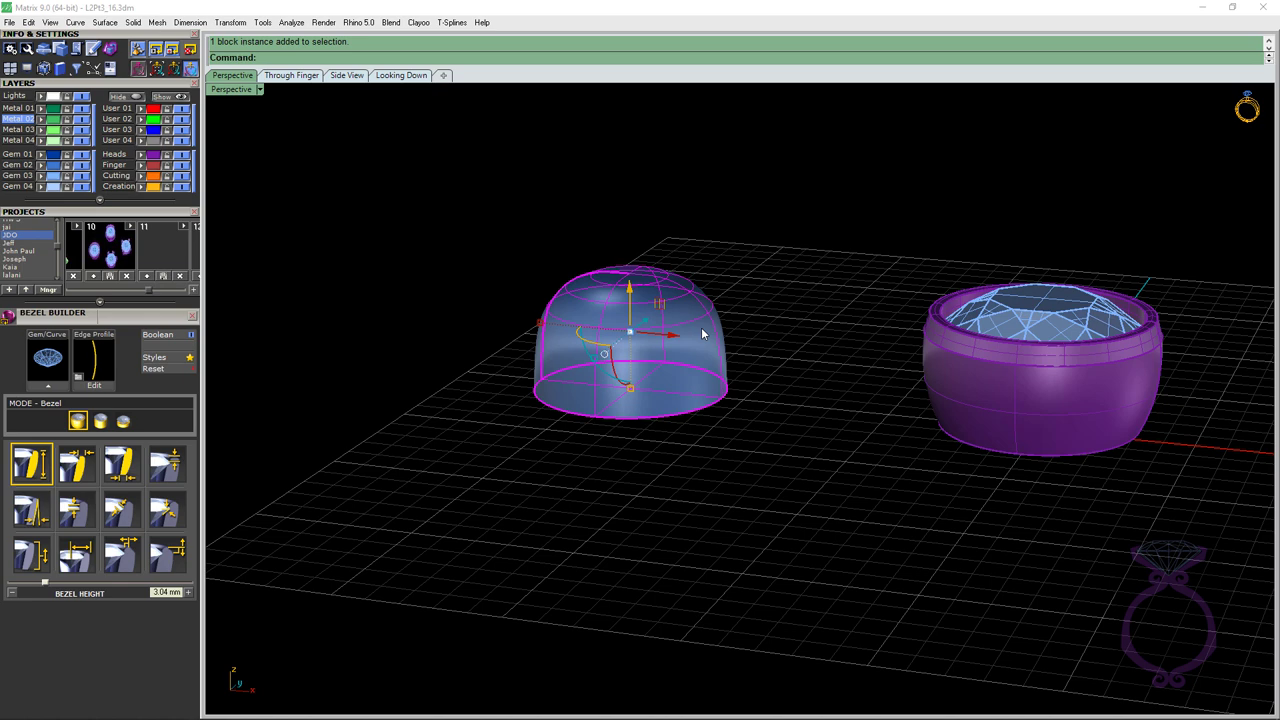
key("F6")
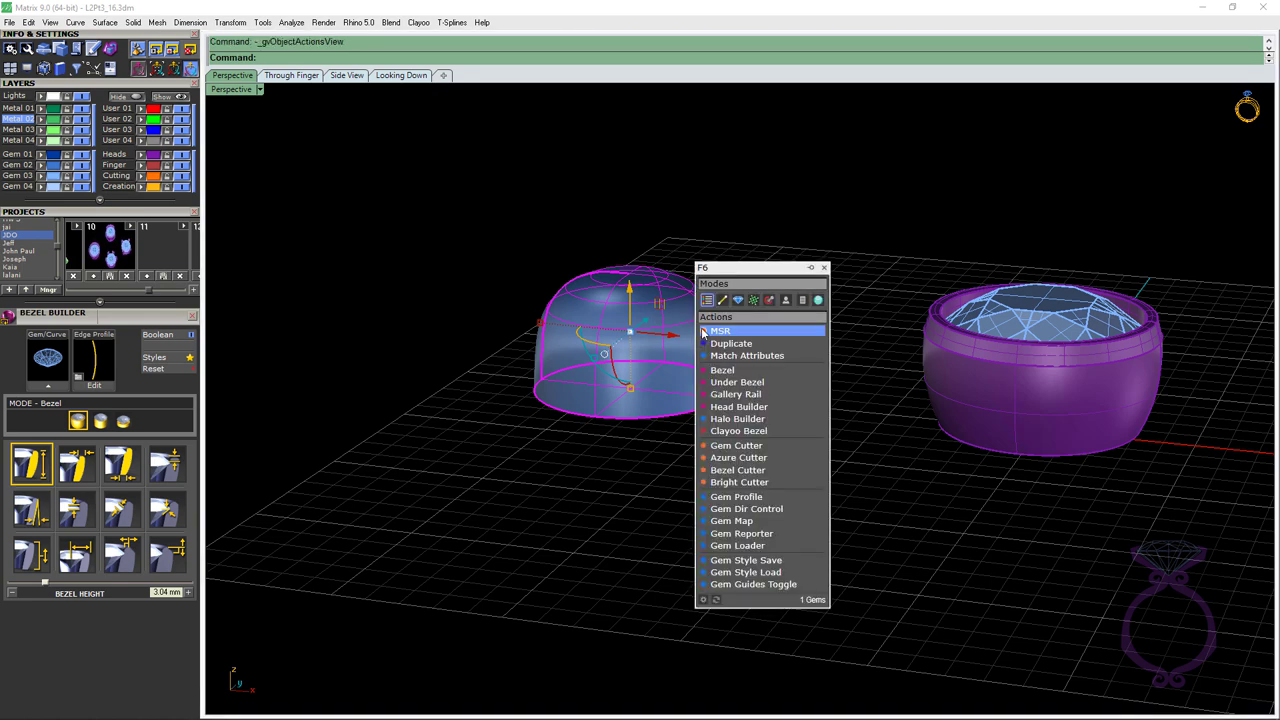
left_click(734, 377)
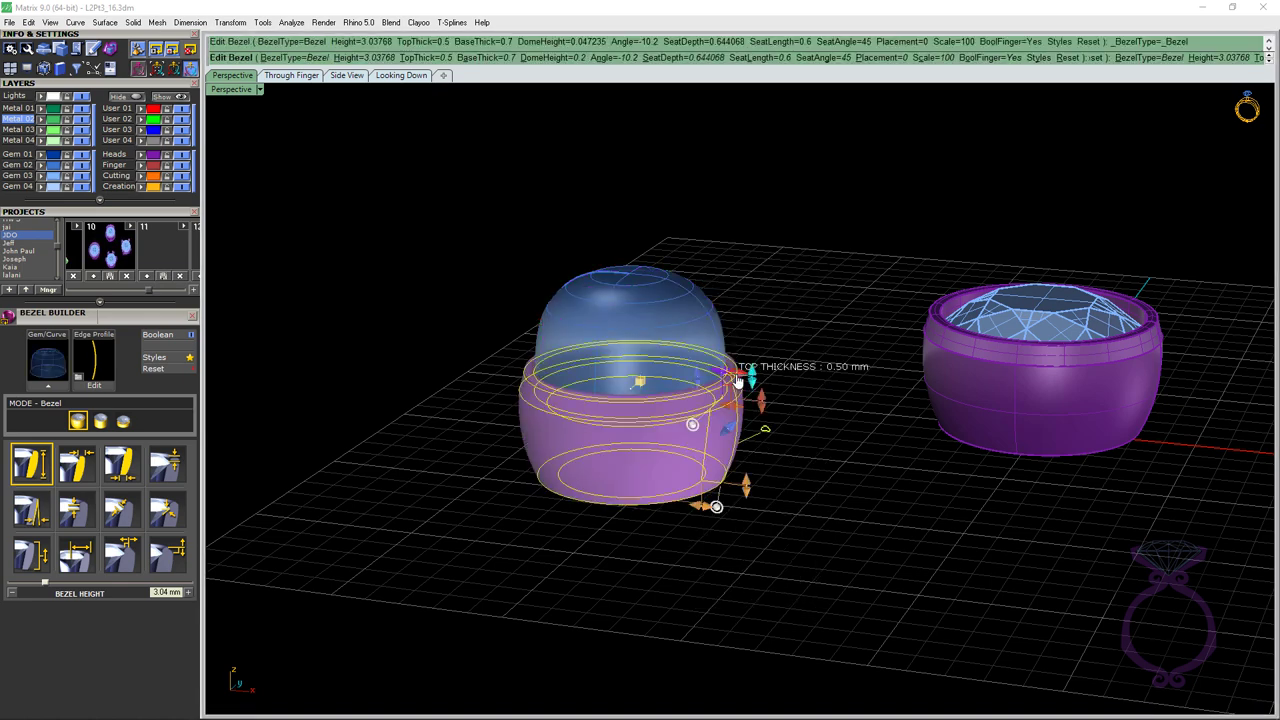
Step: Raise the cabochon bezel's wall around the stone by increasing its seat depth to about 2.04 mm
right_click_drag(790, 366, 785, 362)
scroll(723, 352, "up", 4)
scroll(723, 352, "down", 2)
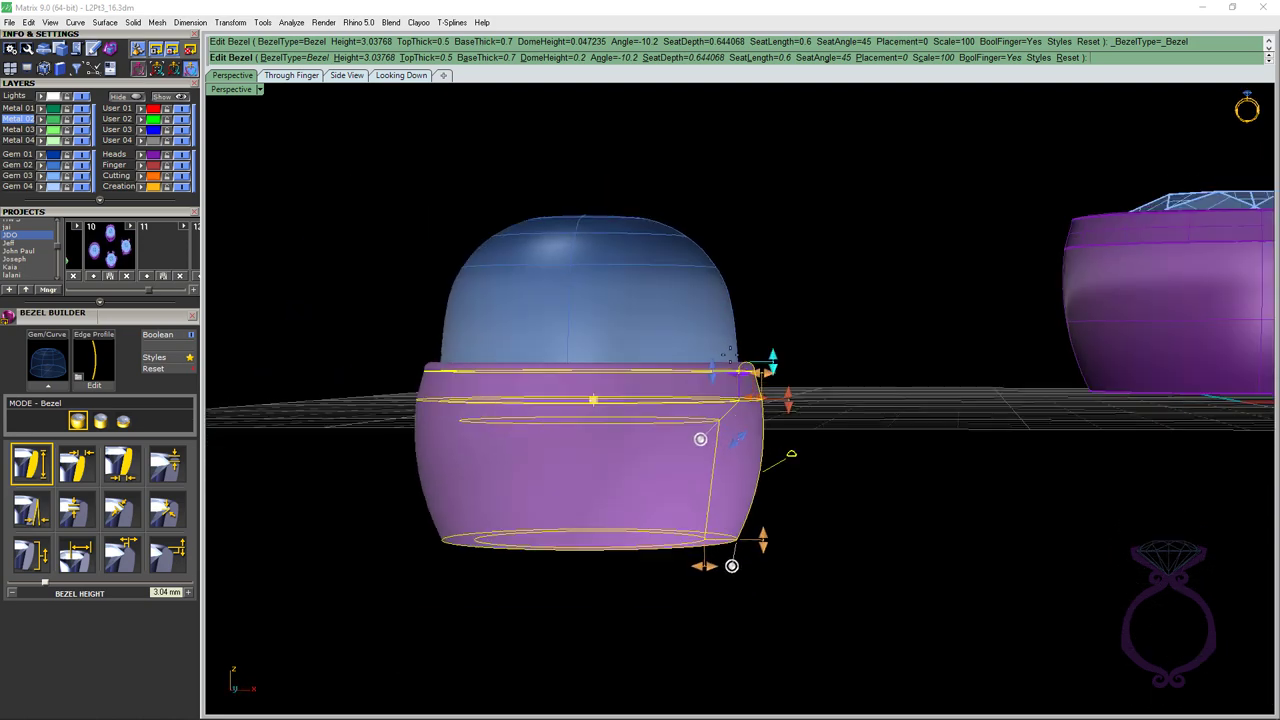
right_click_drag(1107, 272, 998, 367)
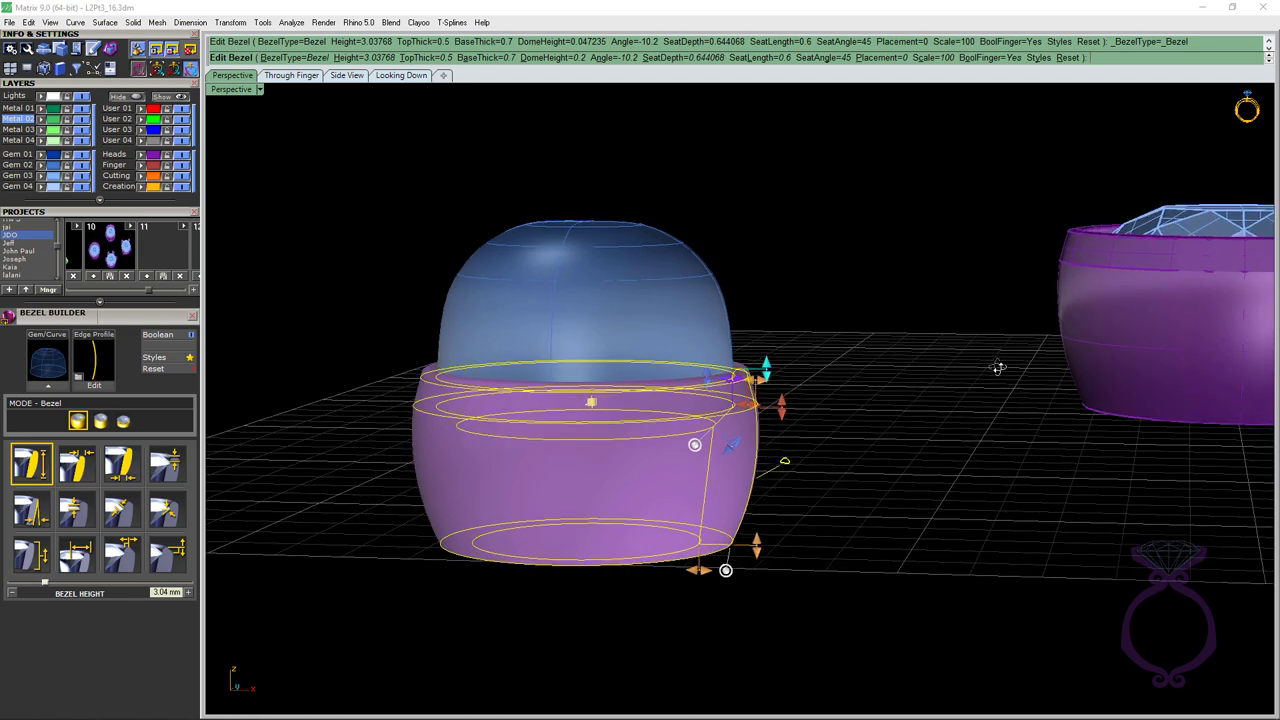
scroll(745, 404, "up", 3)
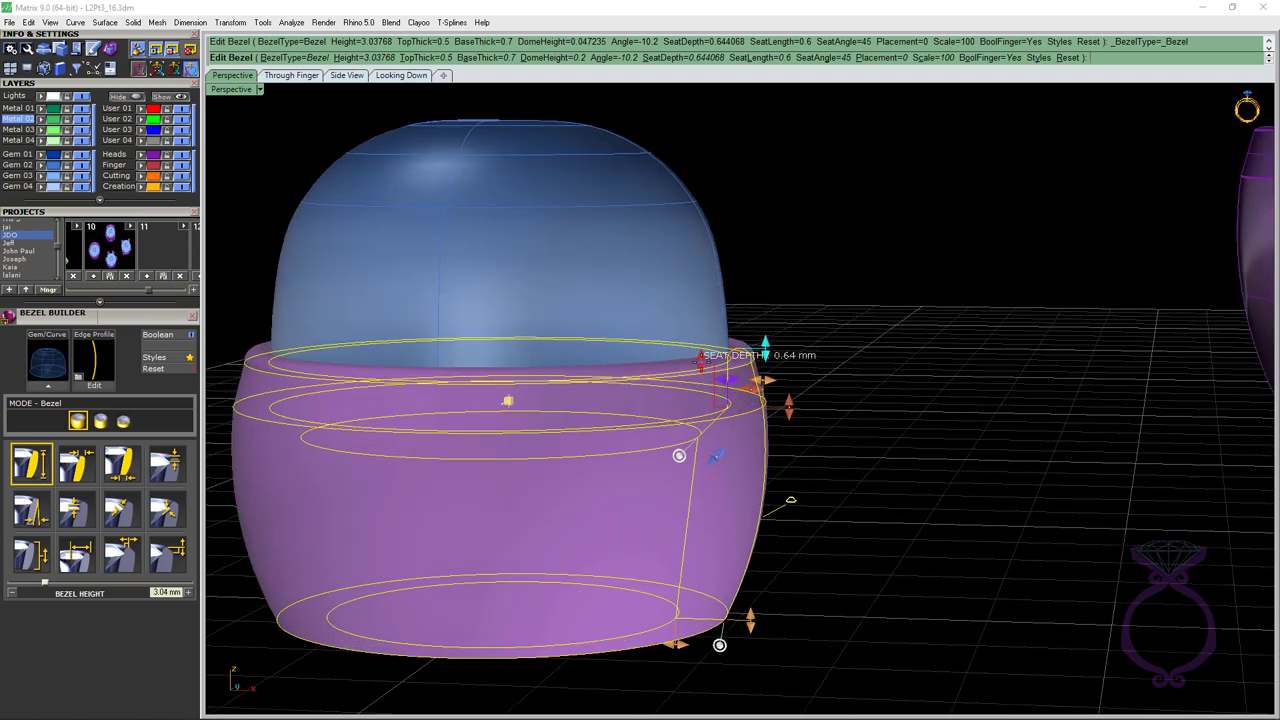
left_click_drag(701, 362, 701, 258)
right_click_drag(829, 378, 797, 395)
Step: Apply the straight edge profile 01 to the cabochon bezel and set its bezel angle to 0°
left_click(93, 360)
left_click(73, 233)
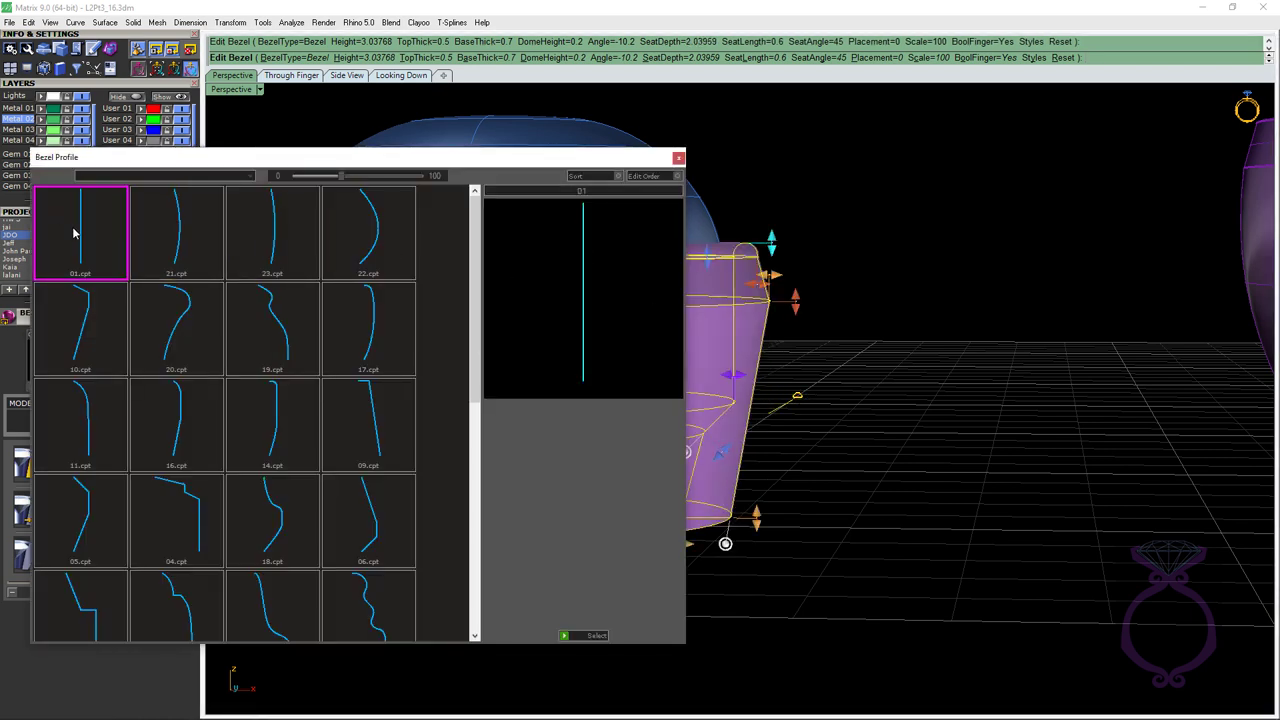
left_click(566, 636)
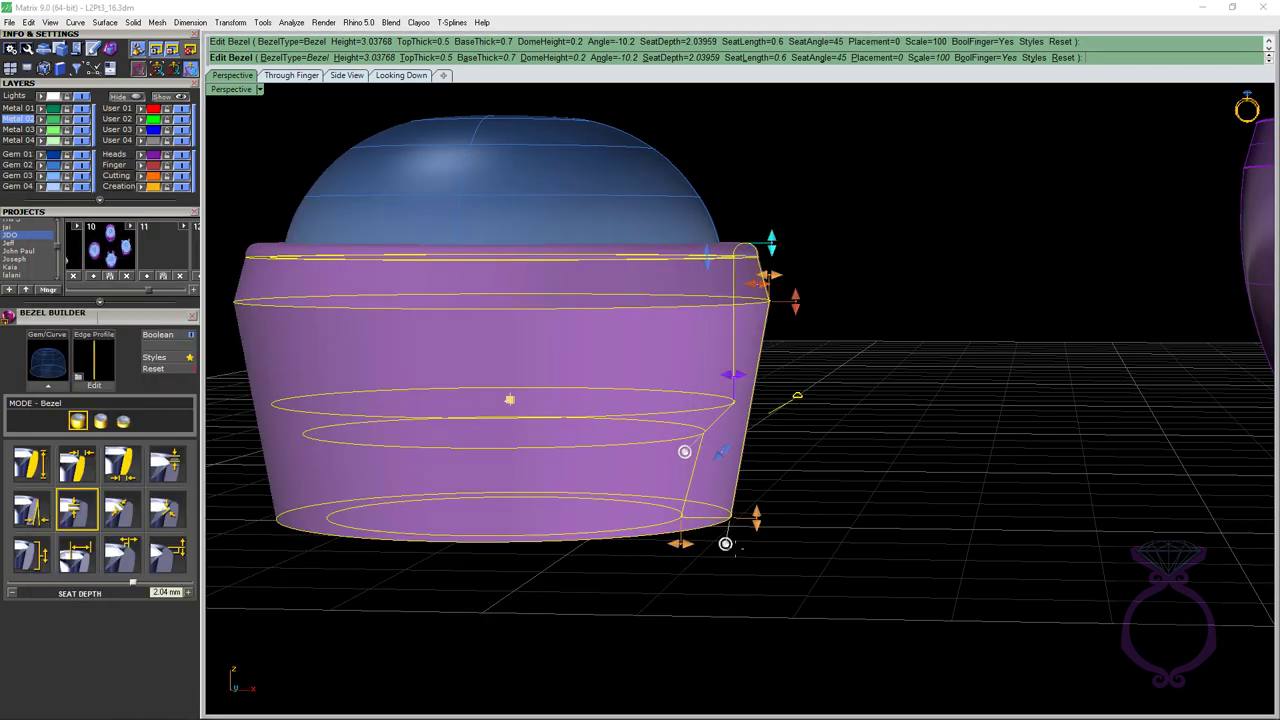
left_click_drag(725, 543, 768, 544)
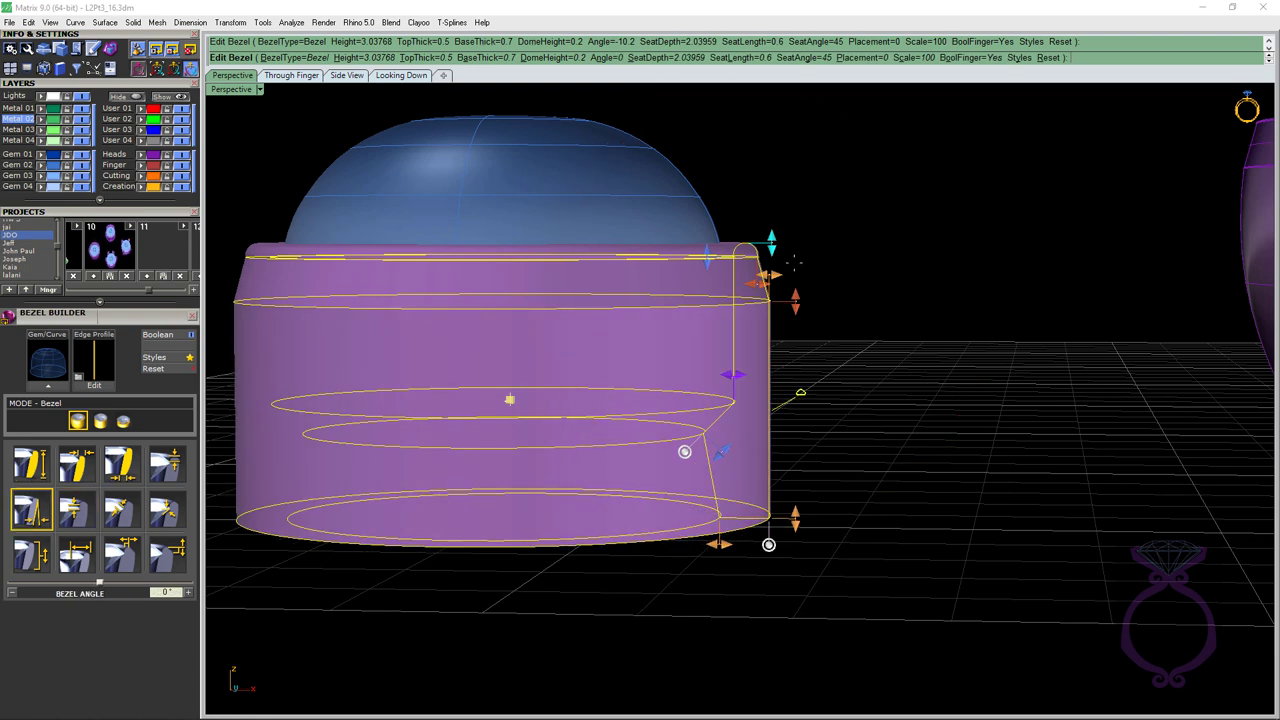
Step: Remove the chamfer from the bezel's outer top edge by bringing chamfer Z to 0 mm
scroll(757, 271, "up", 3)
mouse_move(757, 271)
left_mouse_down()
mouse_move(749, 291)
mouse_move(767, 292)
left_mouse_up()
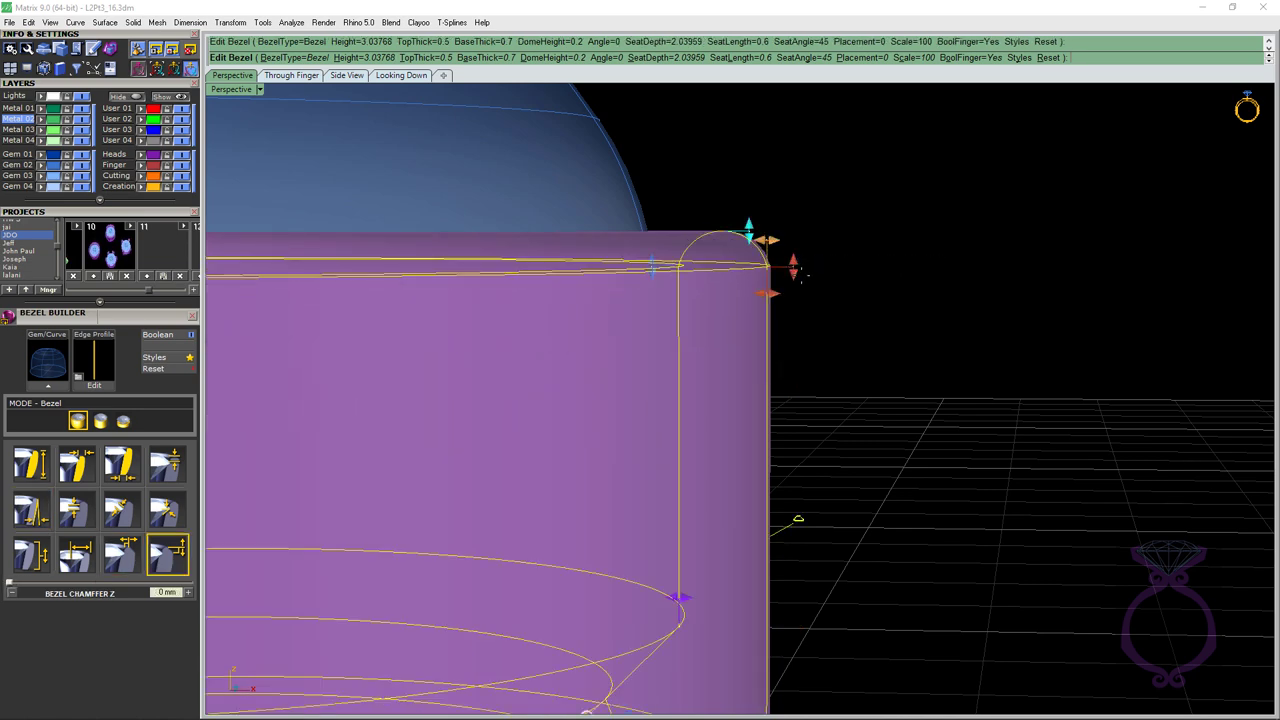
scroll(800, 280, "down", 2)
scroll(796, 450, "down", 3)
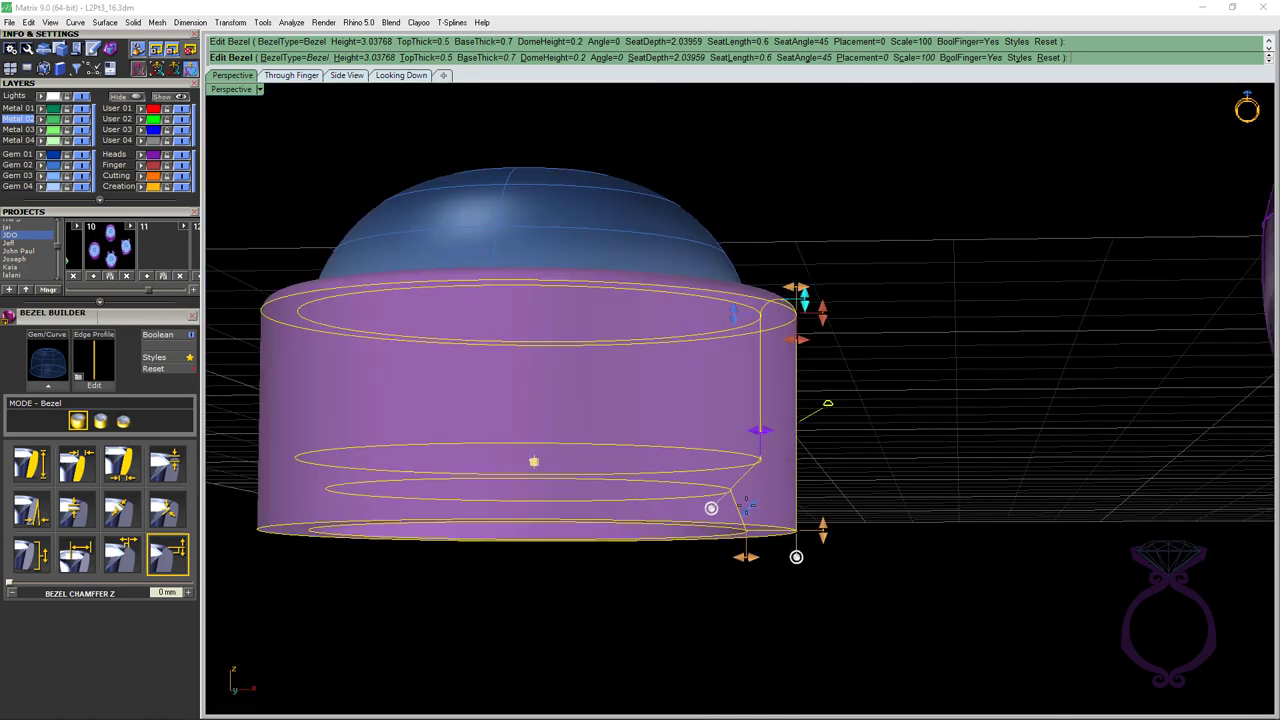
Step: Flatten the cabochon's seat to a 90° seat angle and shorten the seat length to about 0.18 mm
scroll(746, 507, "up", 3)
left_click(697, 491)
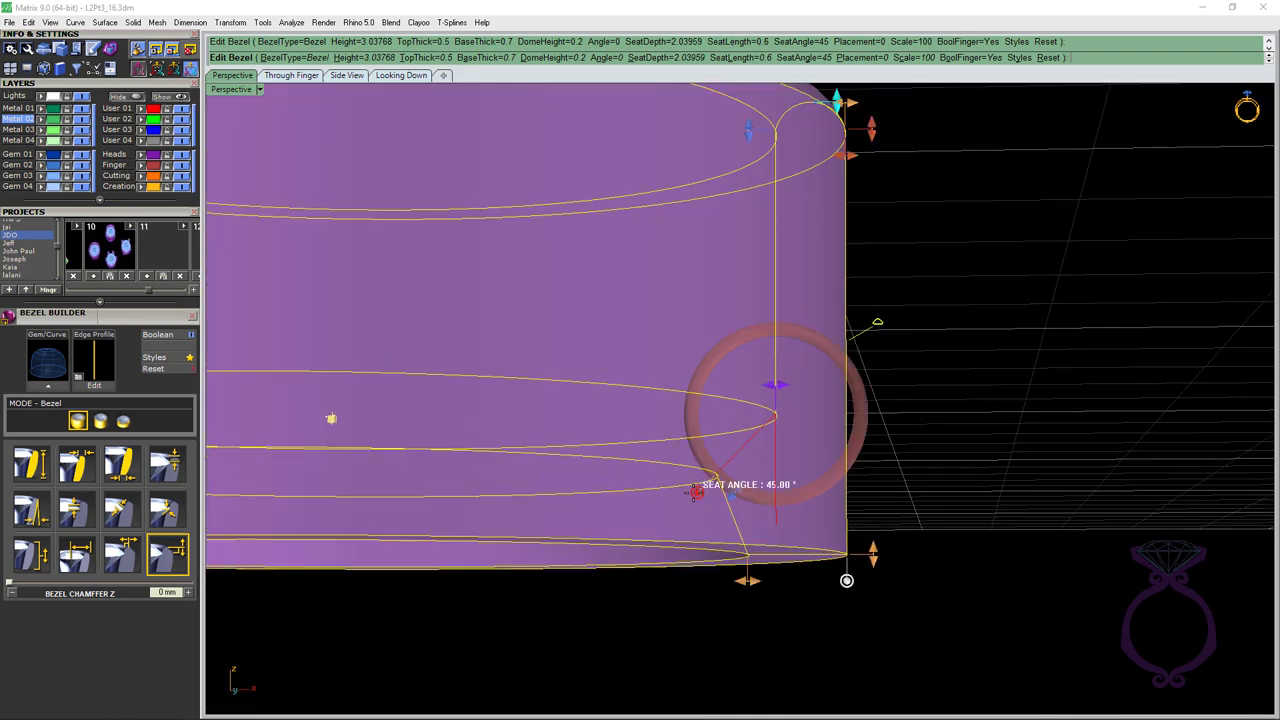
left_click_drag(697, 491, 665, 414)
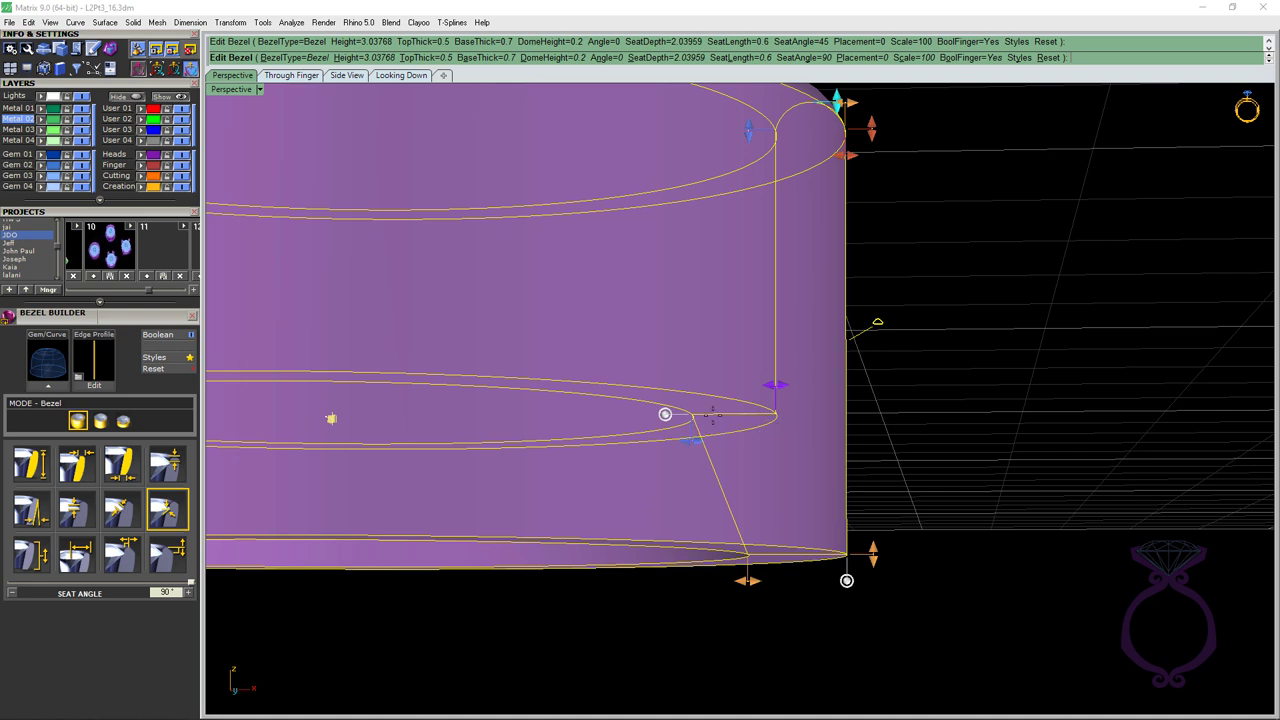
left_click_drag(692, 441, 745, 437)
right_click_drag(745, 437, 685, 217)
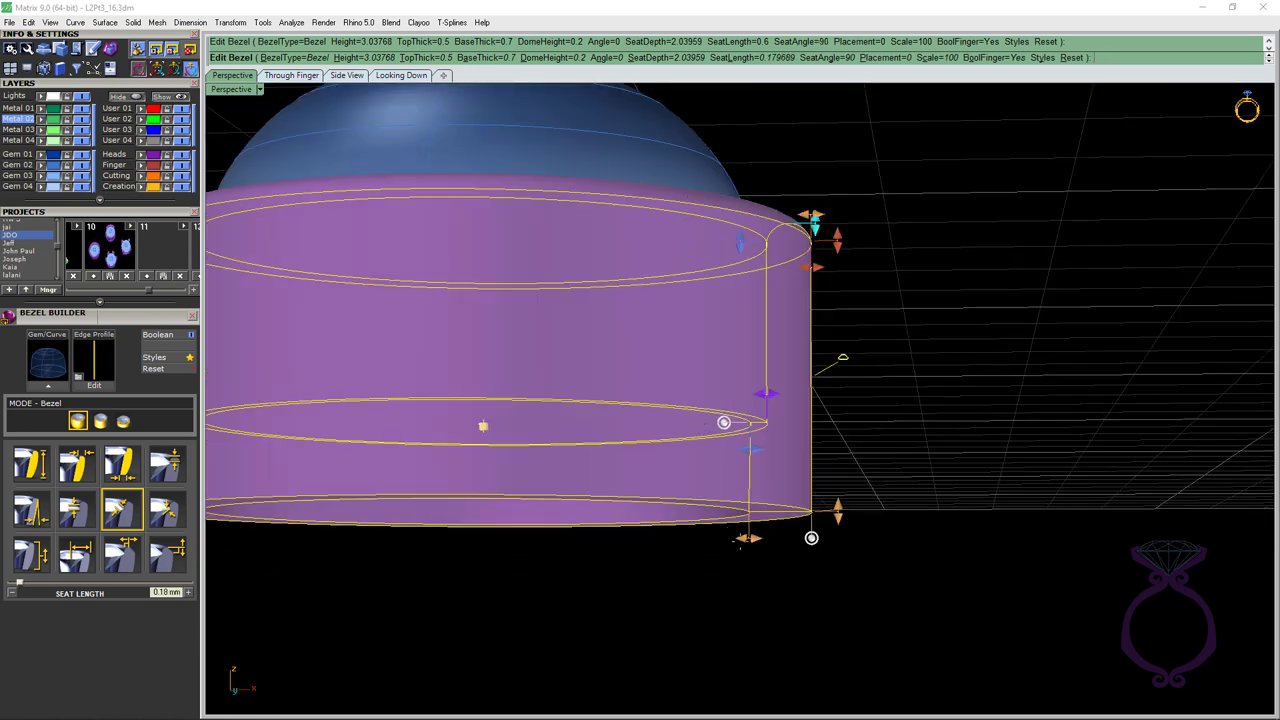
Step: Reduce the cabochon bezel's base thickness to about 0.65 mm and finish the bezel
left_click_drag(749, 536, 753, 538)
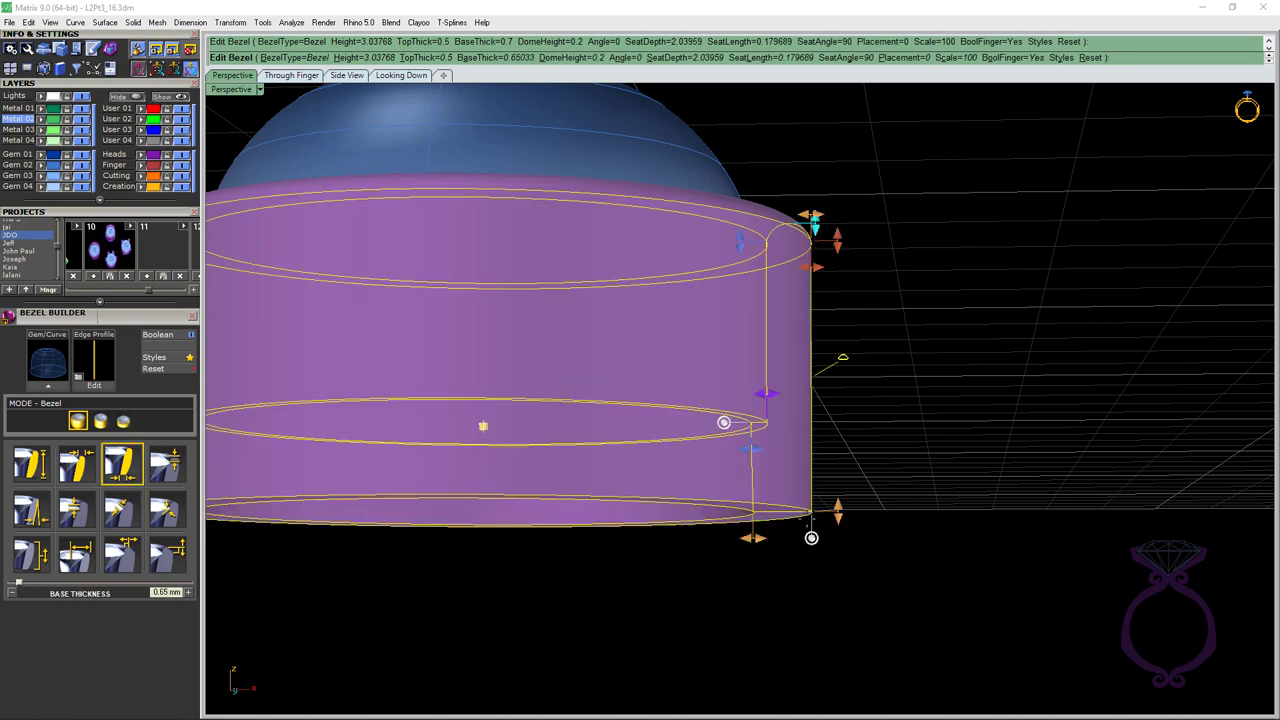
scroll(899, 441, "down", 3)
right_click_drag(899, 441, 790, 397)
right_click_drag(895, 627, 857, 352)
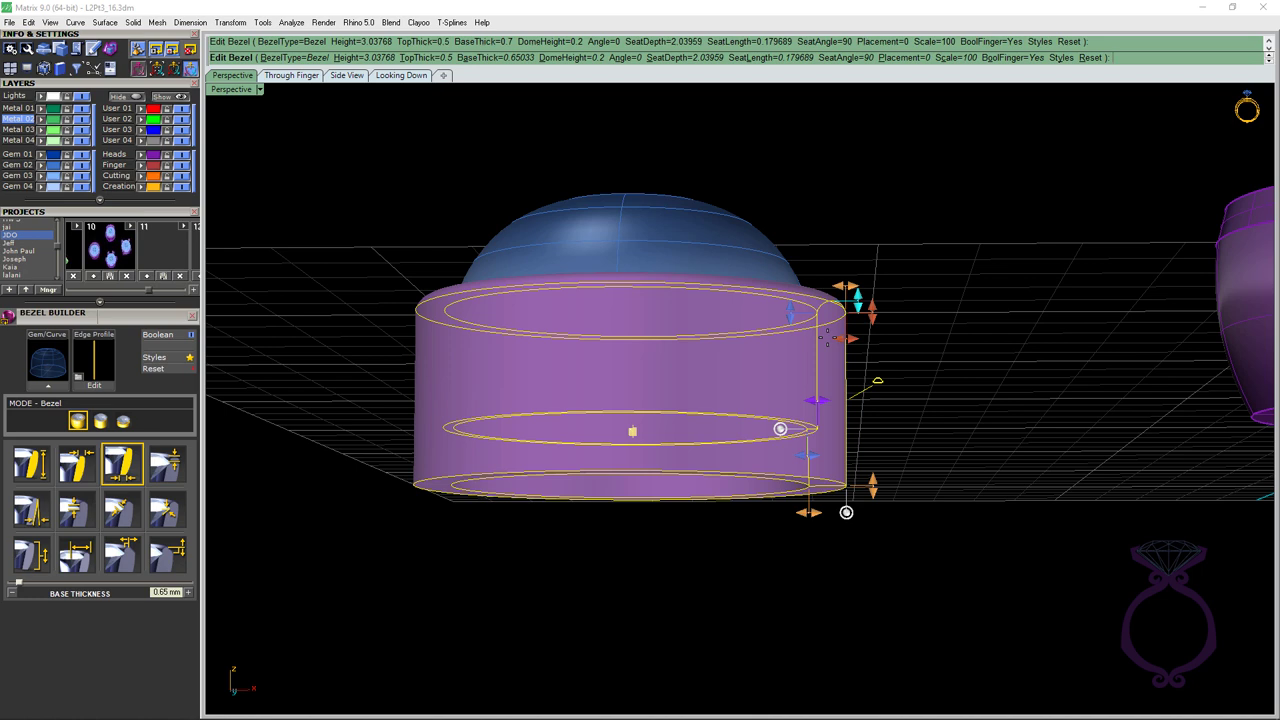
scroll(636, 344, "down", 3)
right_click_drag(636, 344, 806, 480)
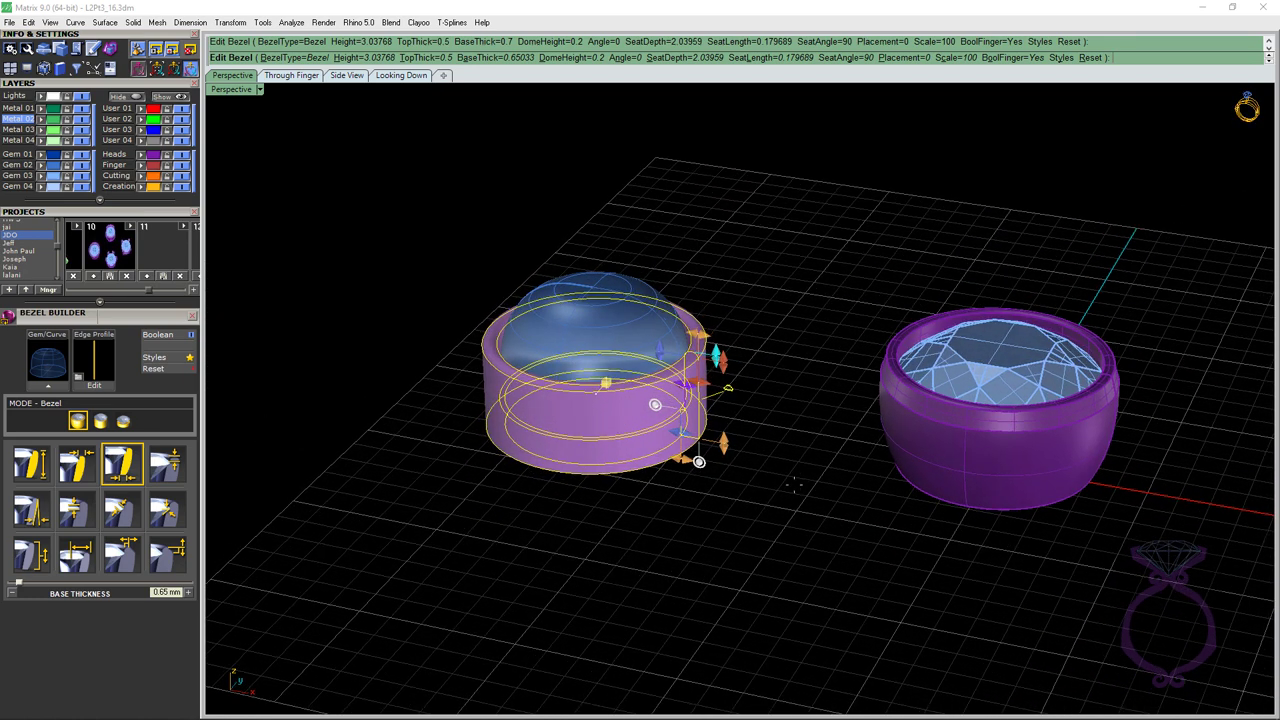
key("Return")
right_click_drag(754, 476, 741, 395)
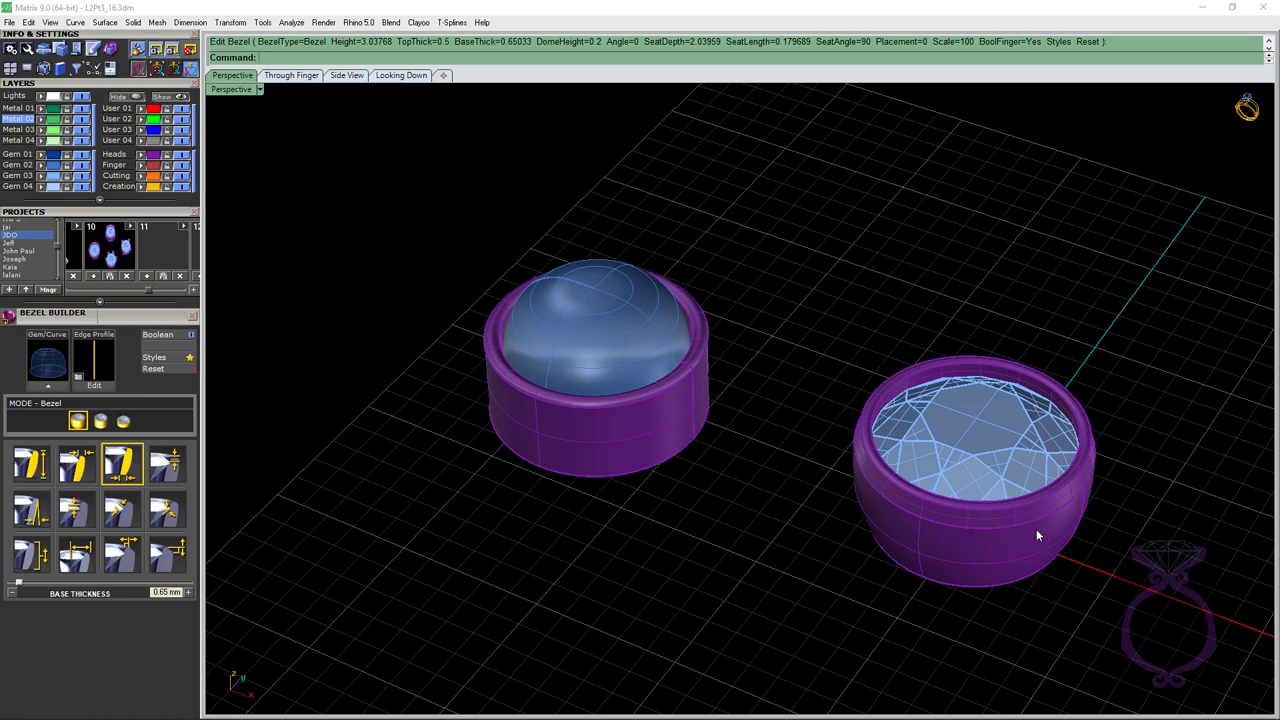
Step: Save both bezels together with their gems into the JDO project's Output slot
left_click(99, 304)
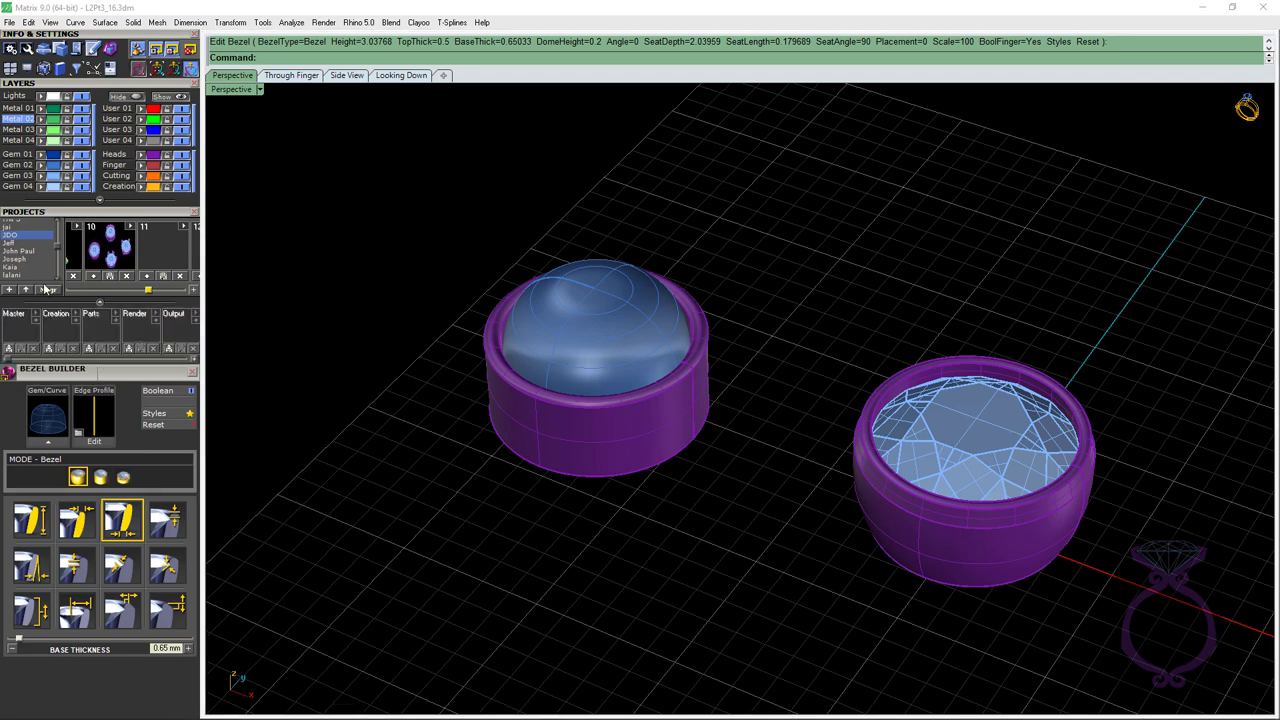
scroll(45, 290, "up", 1)
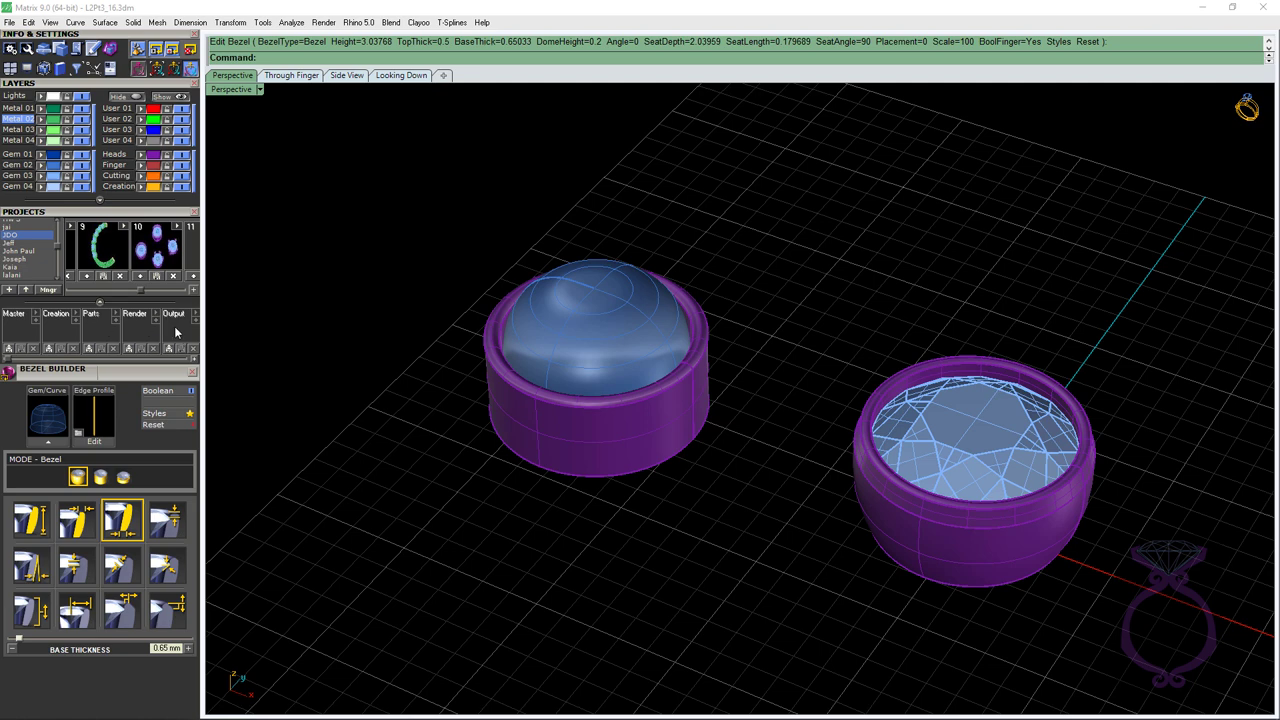
left_click_drag(476, 526, 463, 532)
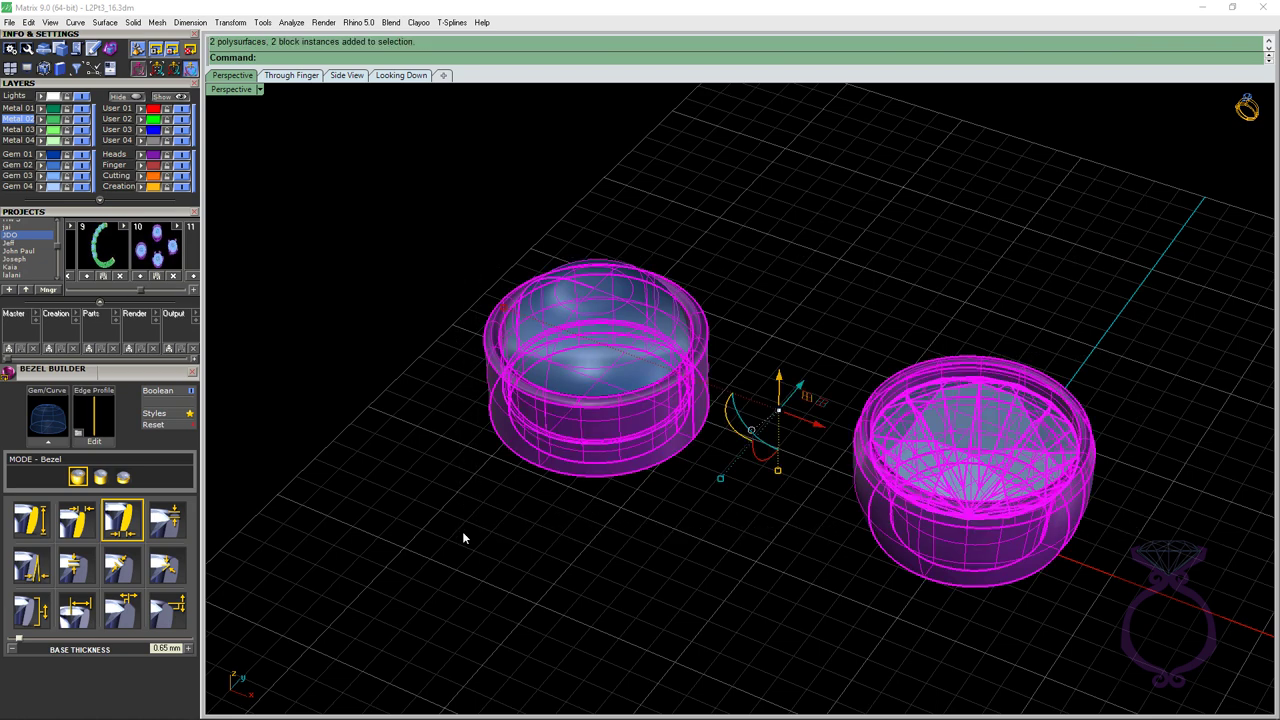
left_click(171, 349)
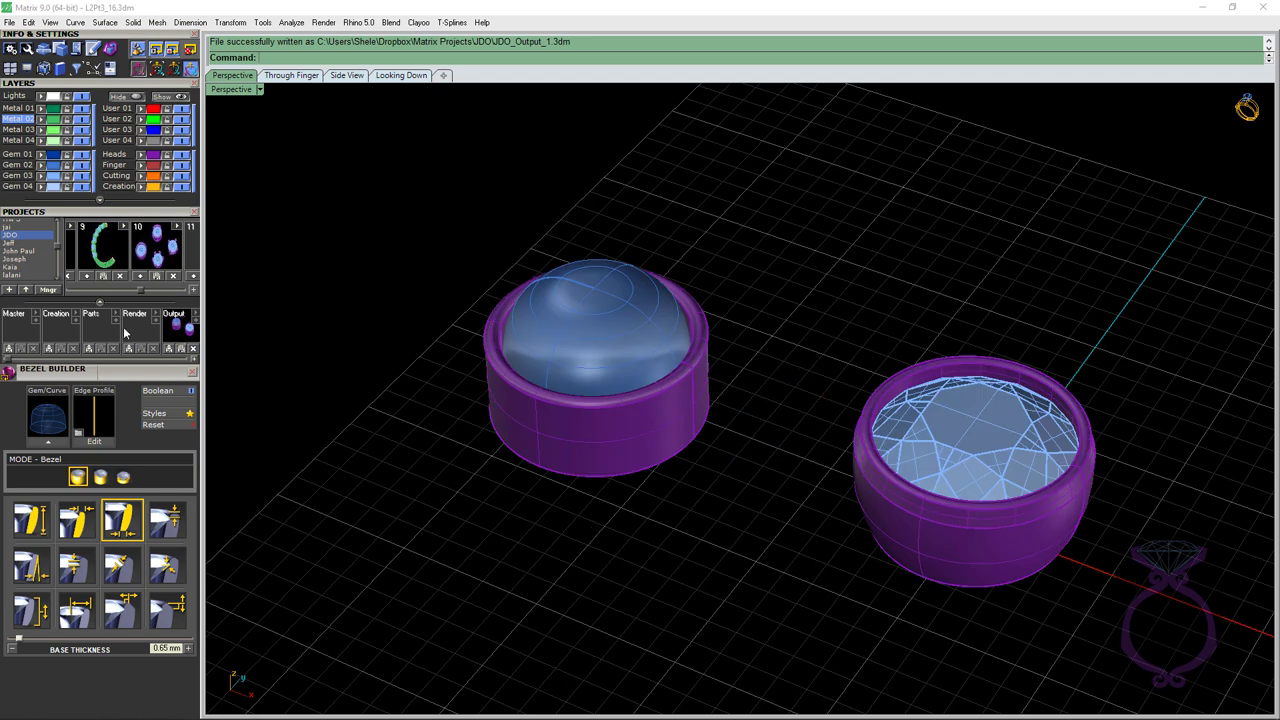
Step: Reopen the cabochon's bezel for editing and reduce its seat depth to about 1.14 mm
left_click(650, 454)
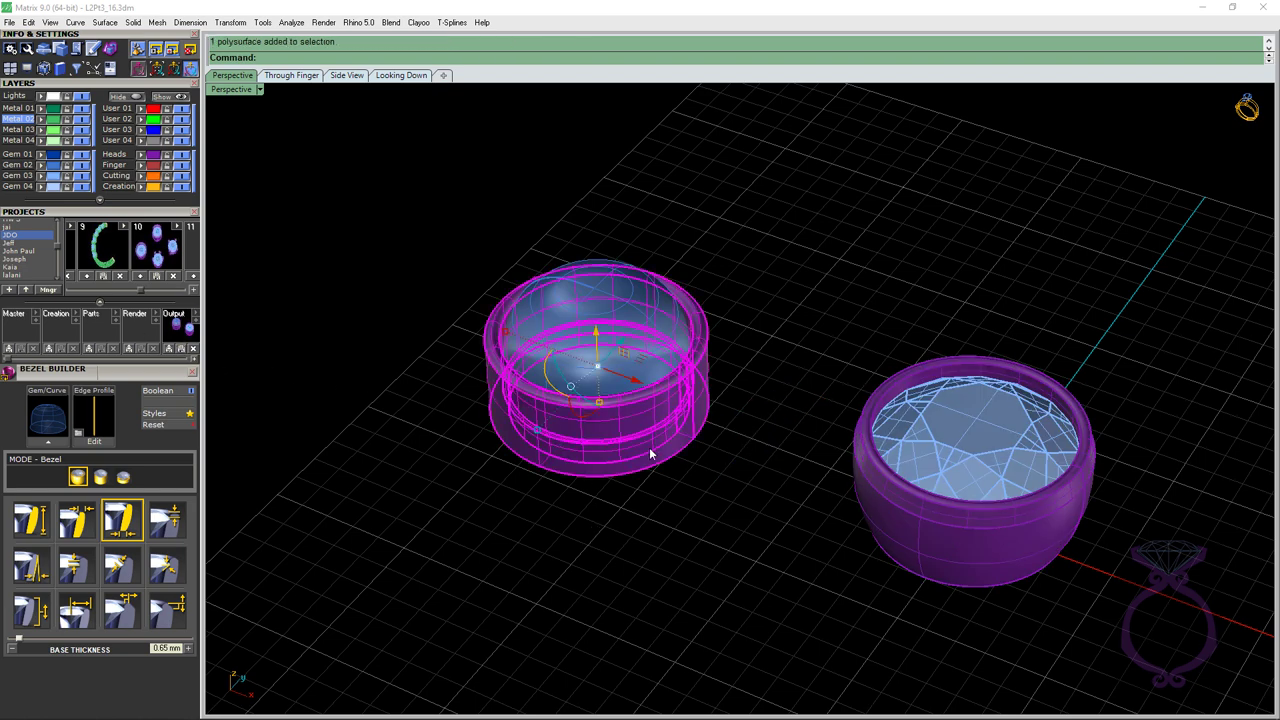
middle_click(649, 447)
left_click(678, 457)
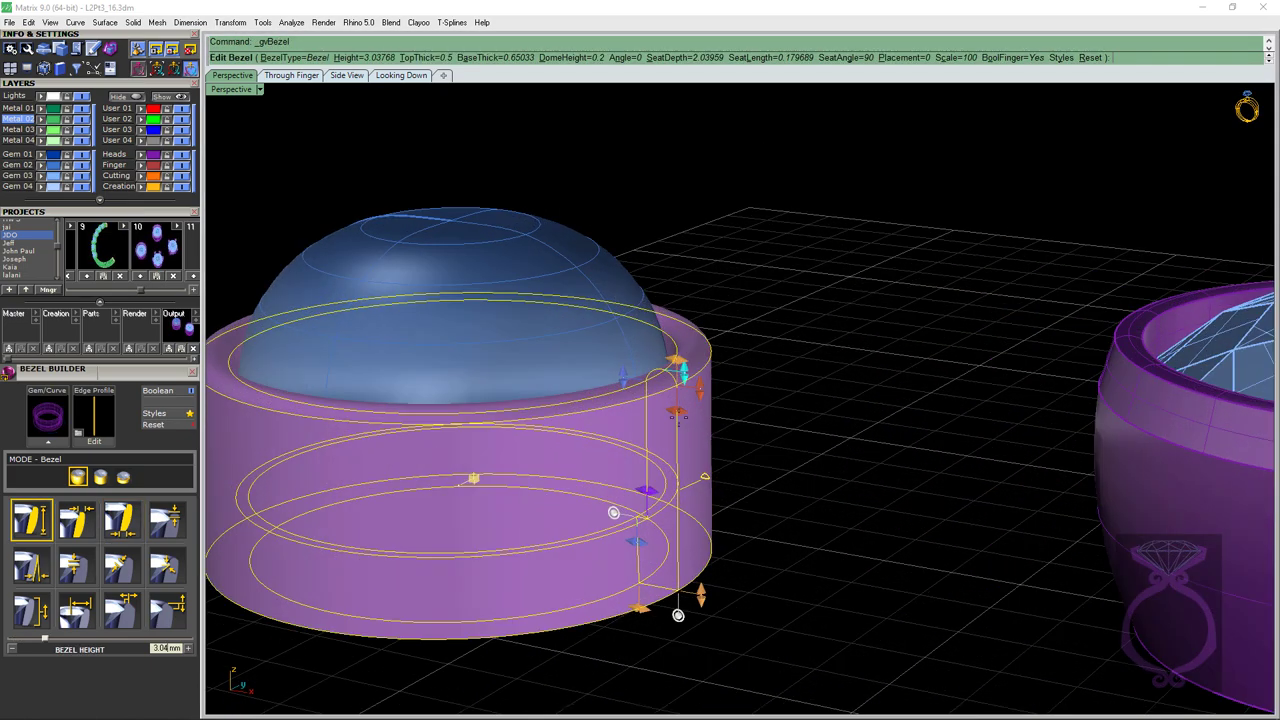
left_click_drag(622, 378, 624, 436)
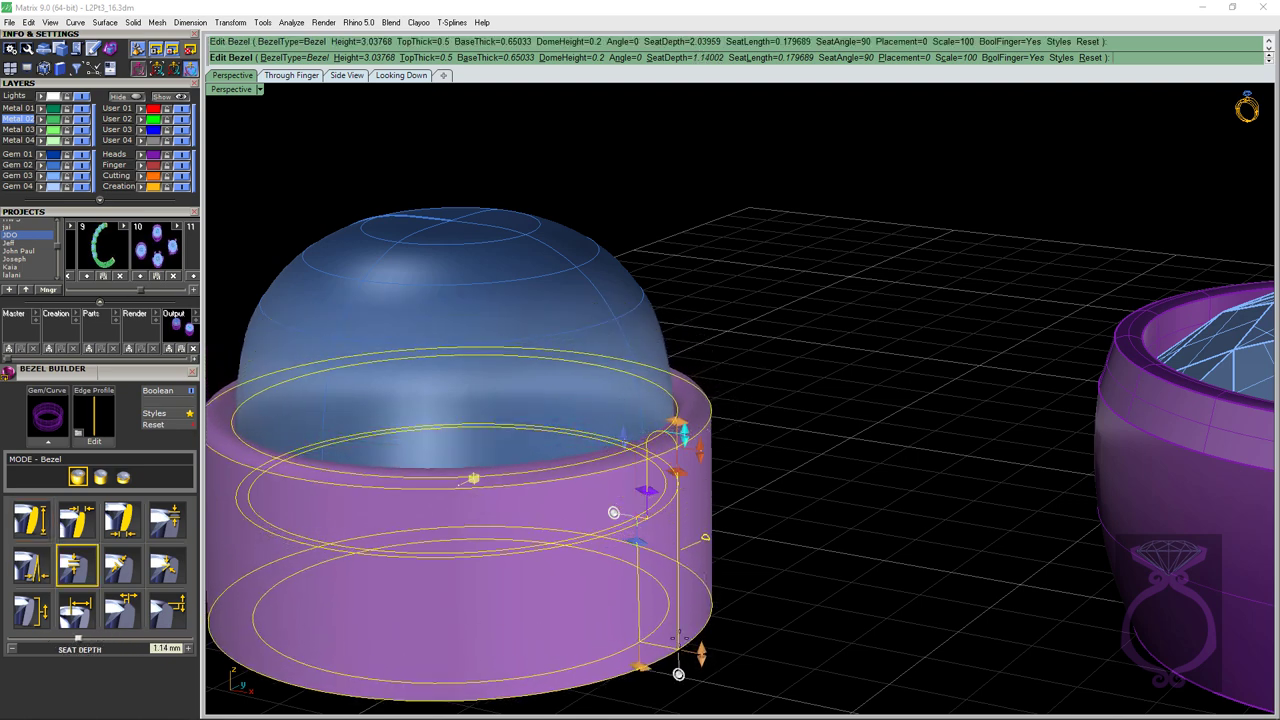
Step: Shorten the cabochon bezel's height to about 1.85 mm, scale it to about 95%, and finish the bezel
left_click_drag(700, 655, 700, 575)
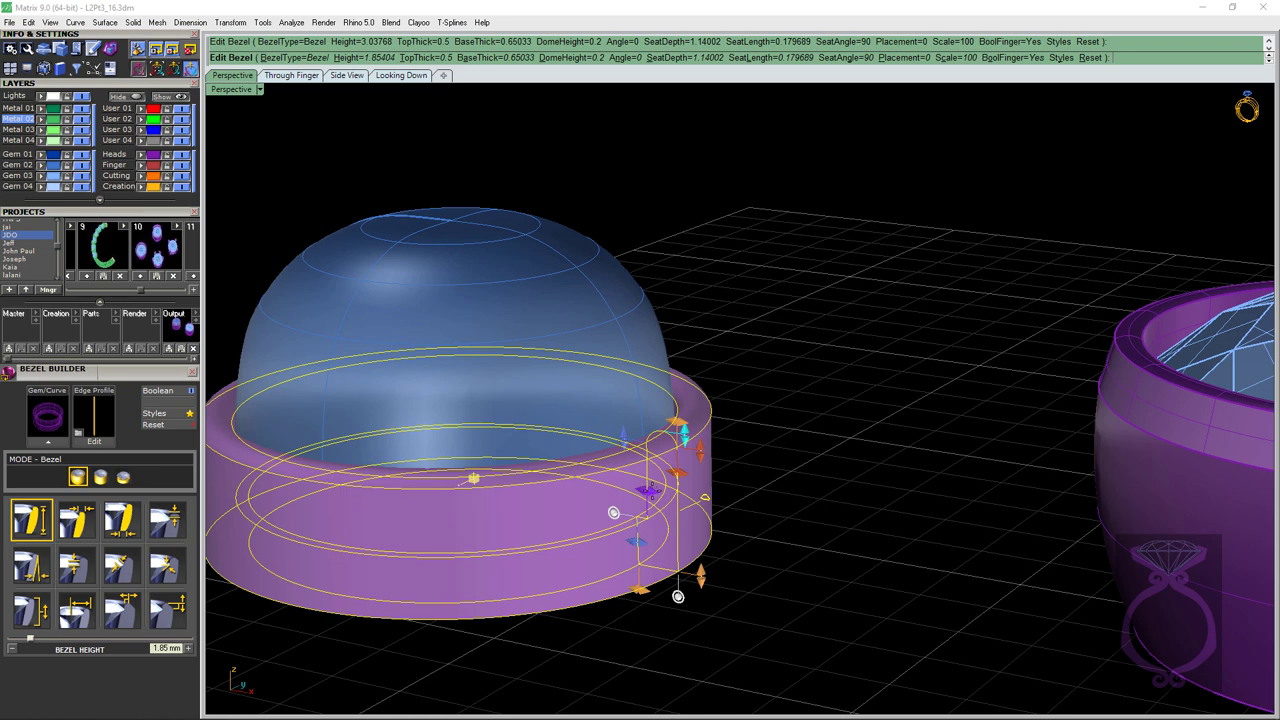
left_click_drag(646, 490, 638, 489)
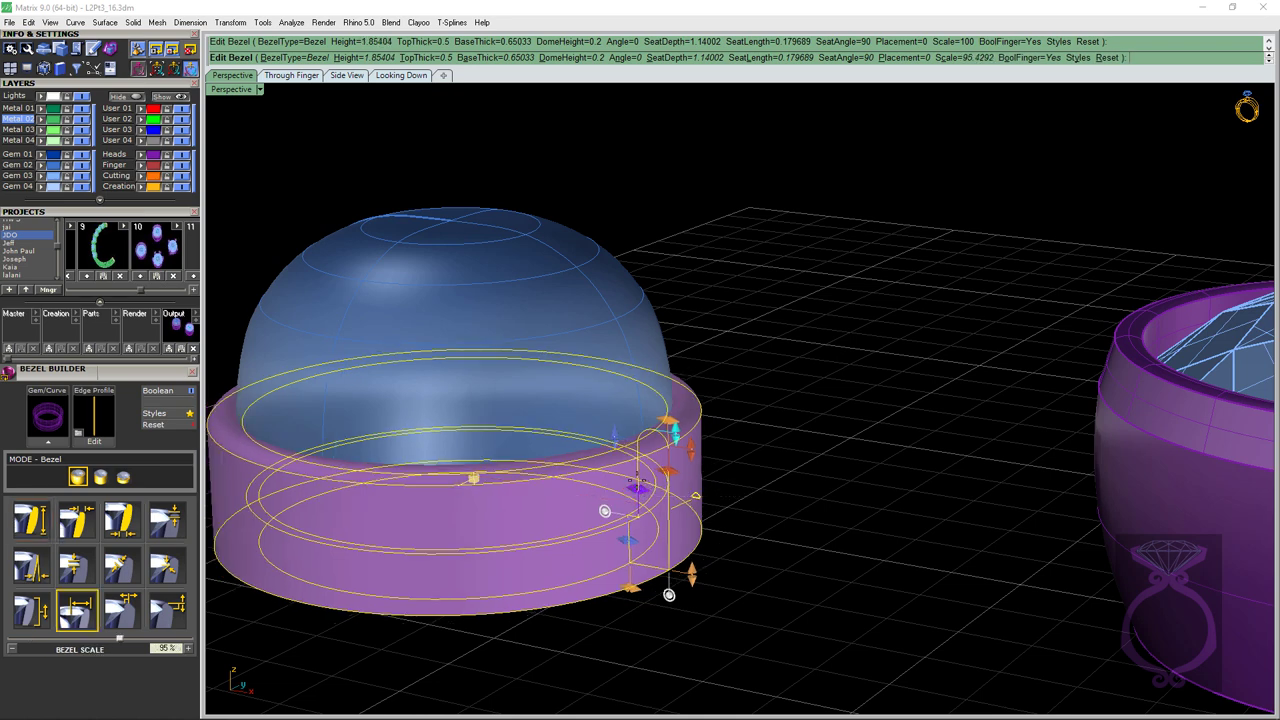
right_click(740, 456)
scroll(688, 453, "down", 4)
right_click_drag(540, 397, 540, 422)
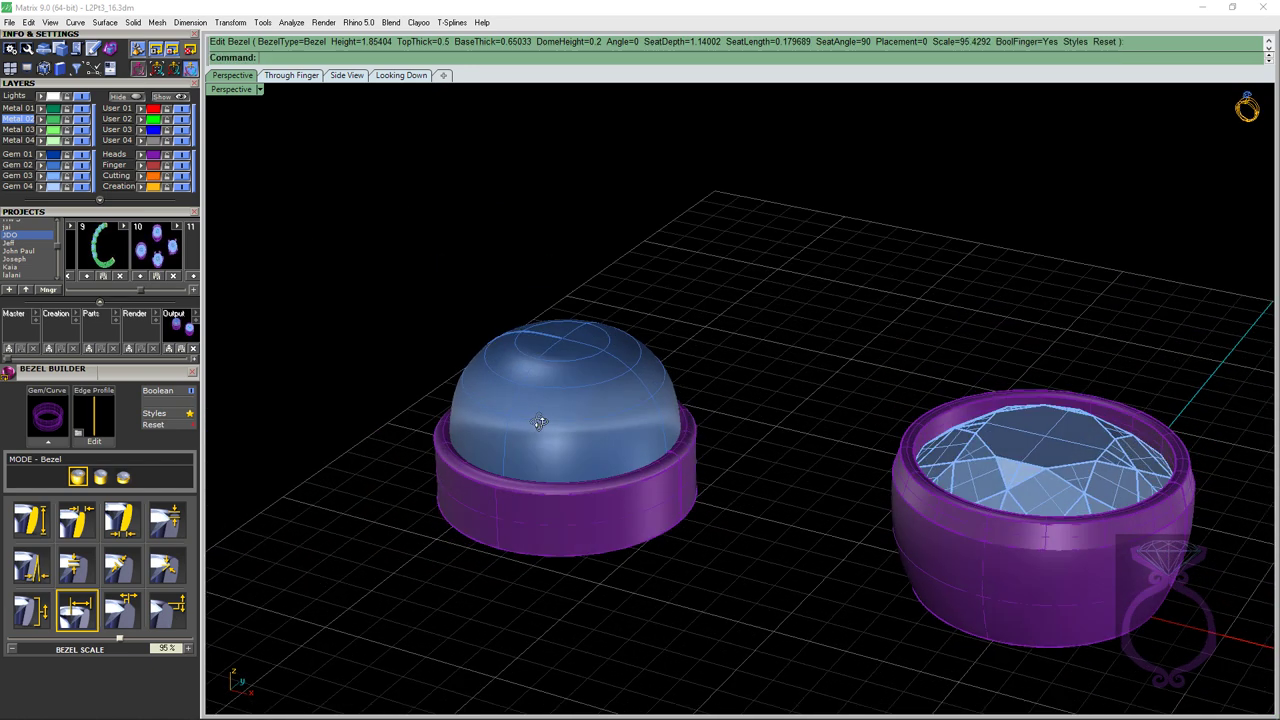
Step: Edit the round faceted gem's bezel, lowering its placement to about -0.49 mm and scaling it to about 97%
left_click(950, 545)
key("F6")
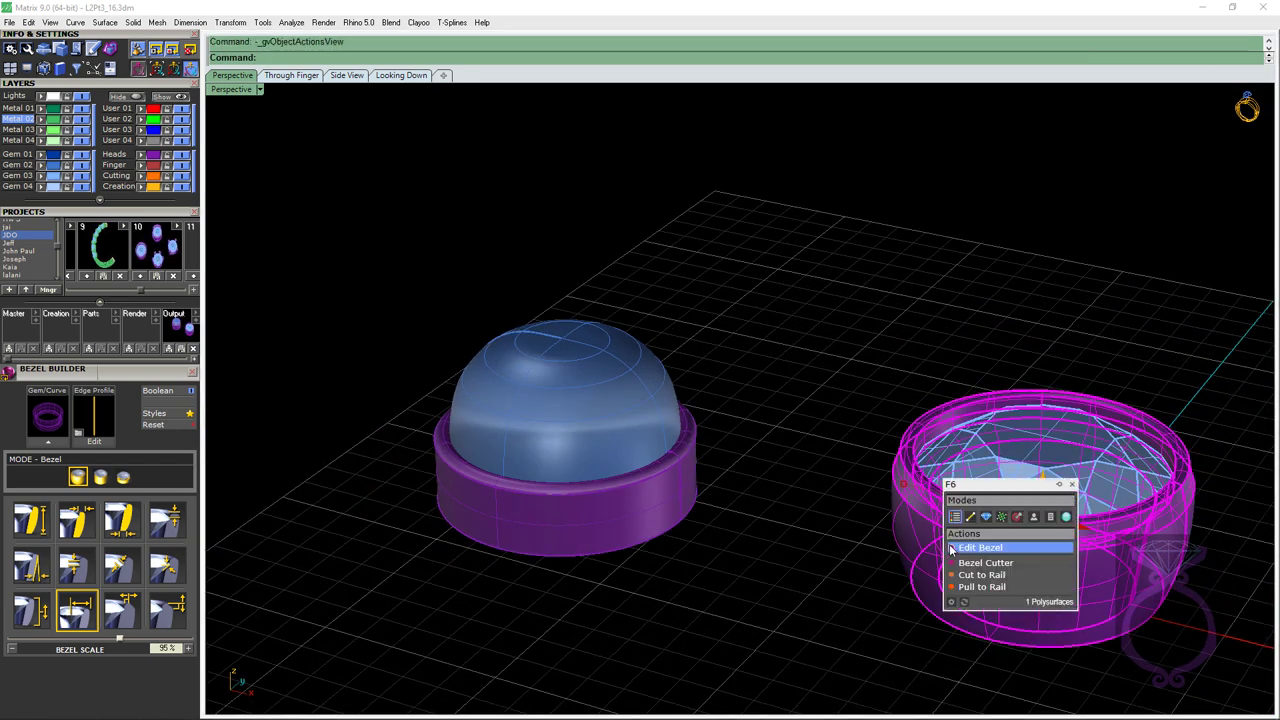
left_click(968, 550)
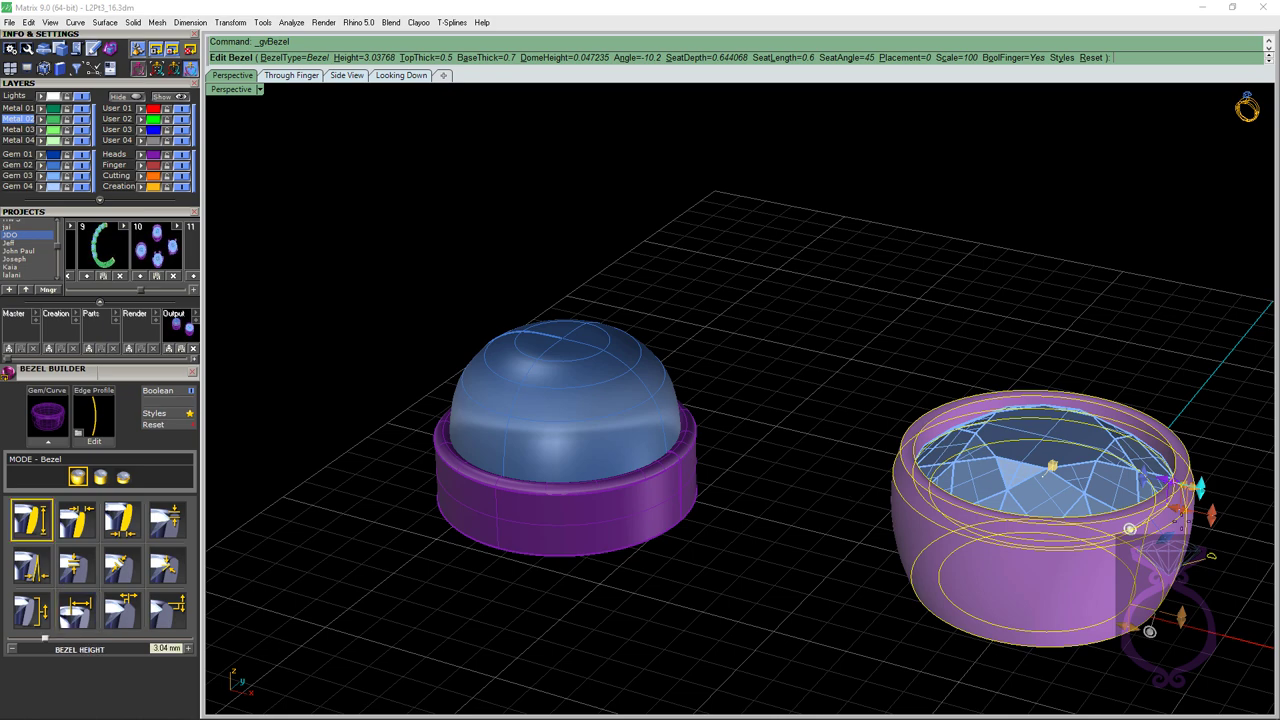
scroll(1120, 400, "down", 1)
scroll(1170, 505, "up", 4)
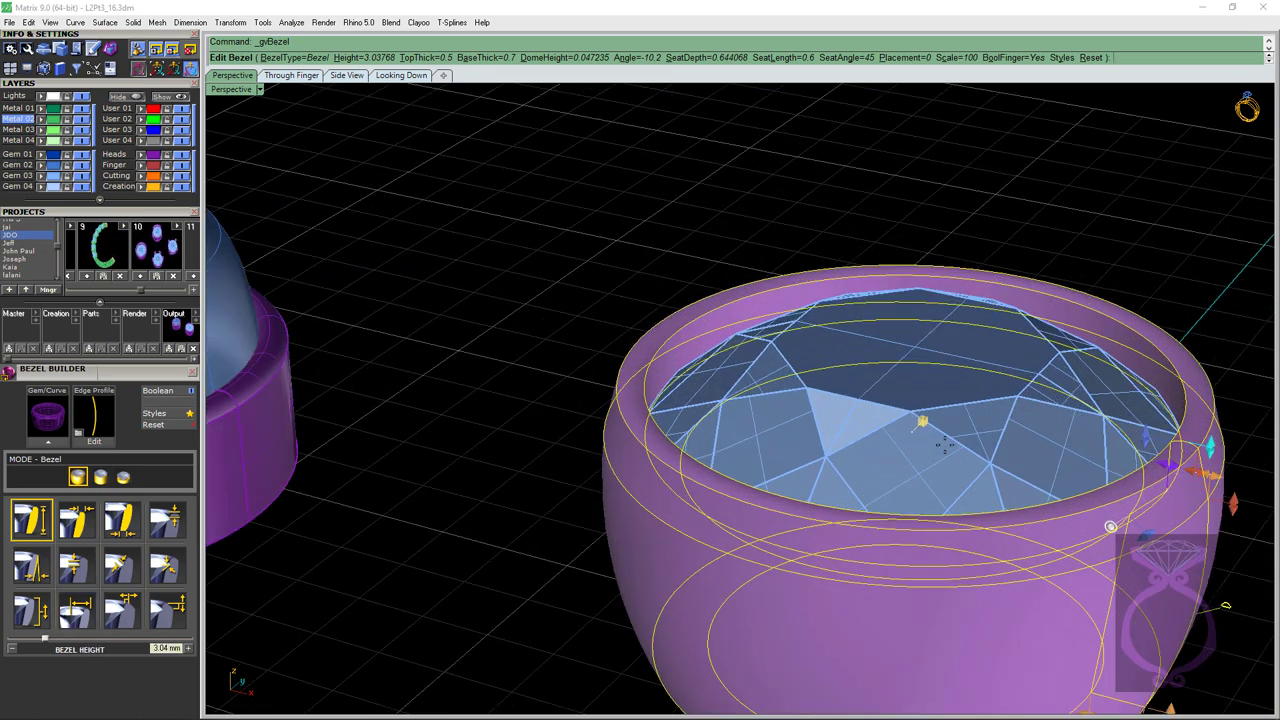
left_click_drag(923, 422, 920, 458)
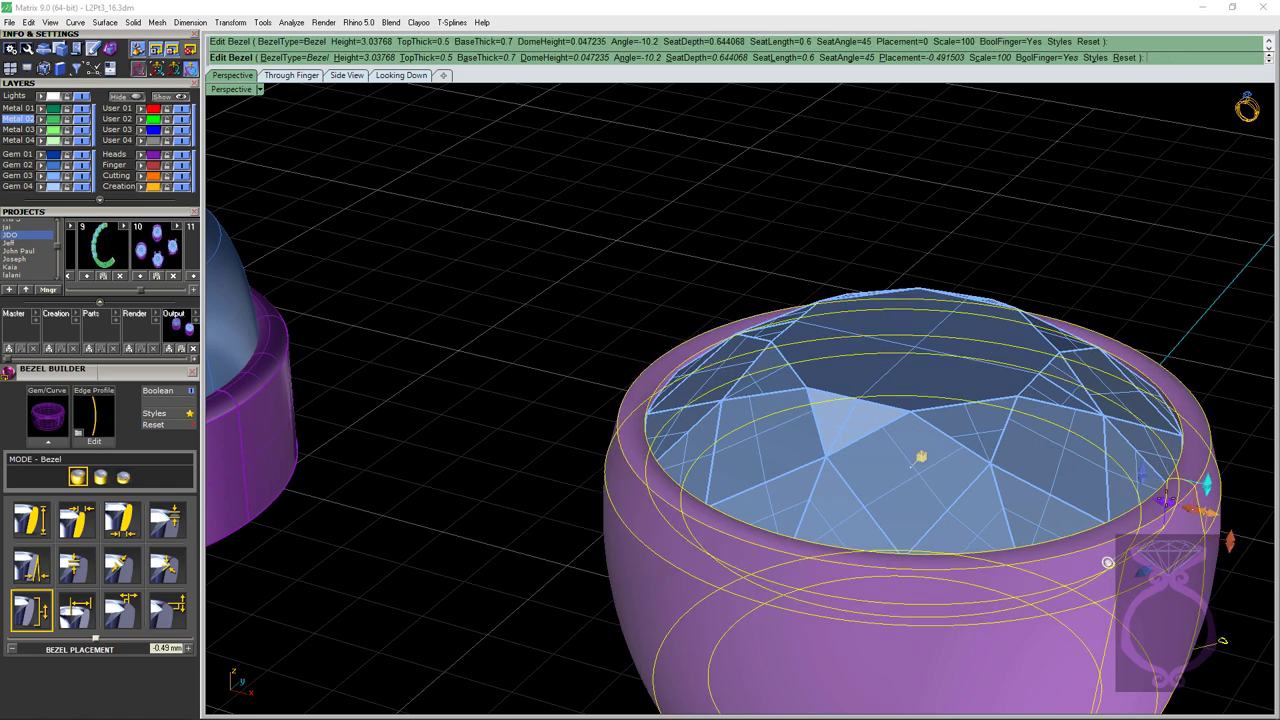
left_click_drag(1168, 502, 1155, 500)
key("Return")
scroll(750, 376, "down", 5)
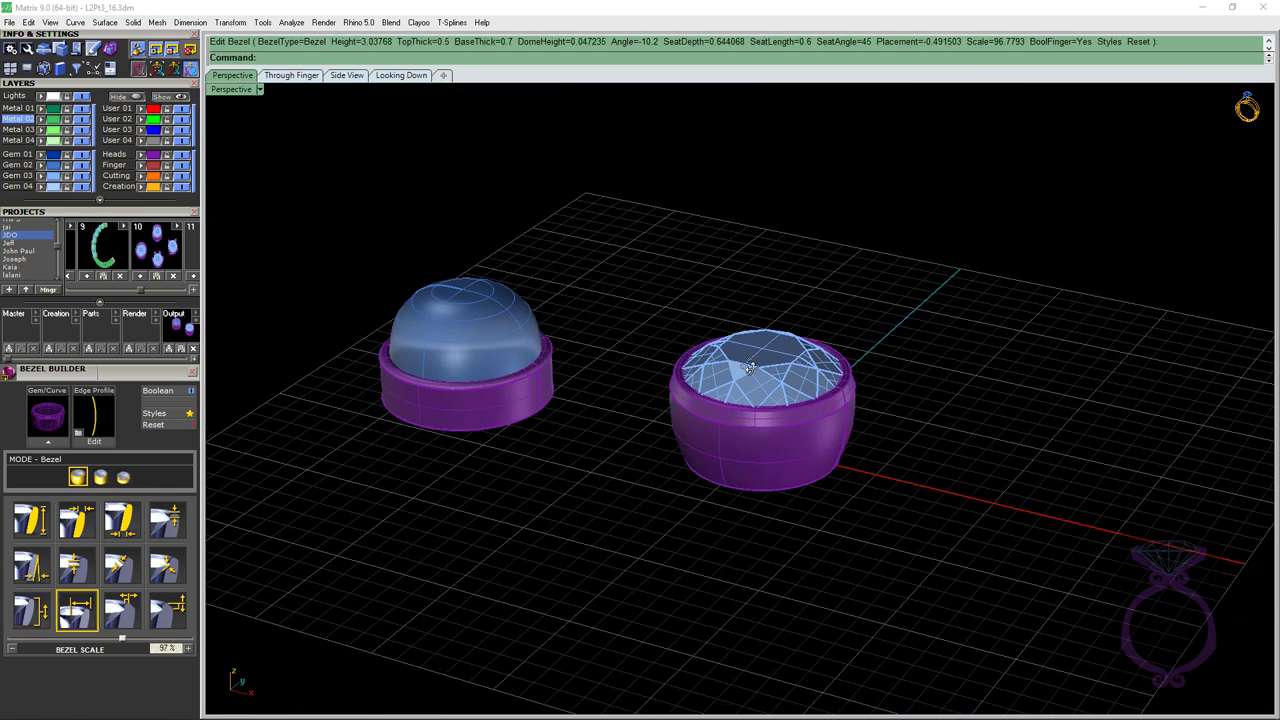
Step: Save both resized bezels with their gems into the JDO project's Render slot
left_click_drag(929, 240, 403, 491)
left_click(129, 349)
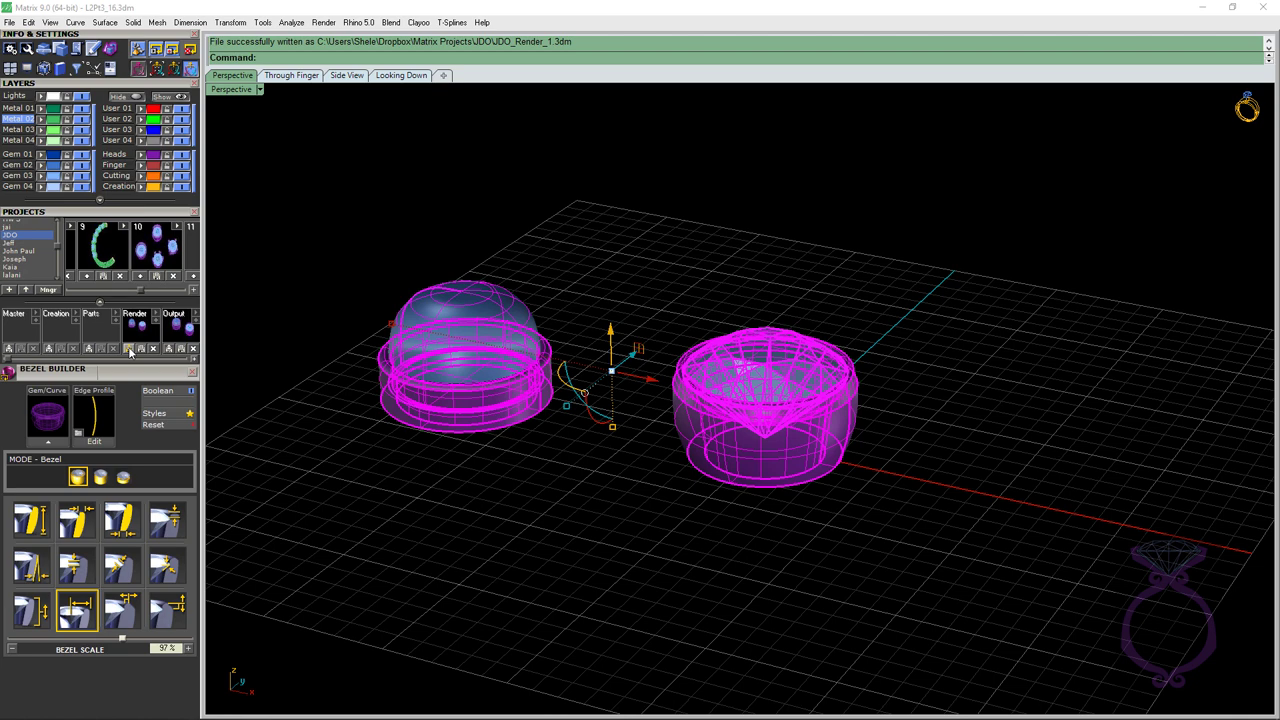
left_click(441, 514)
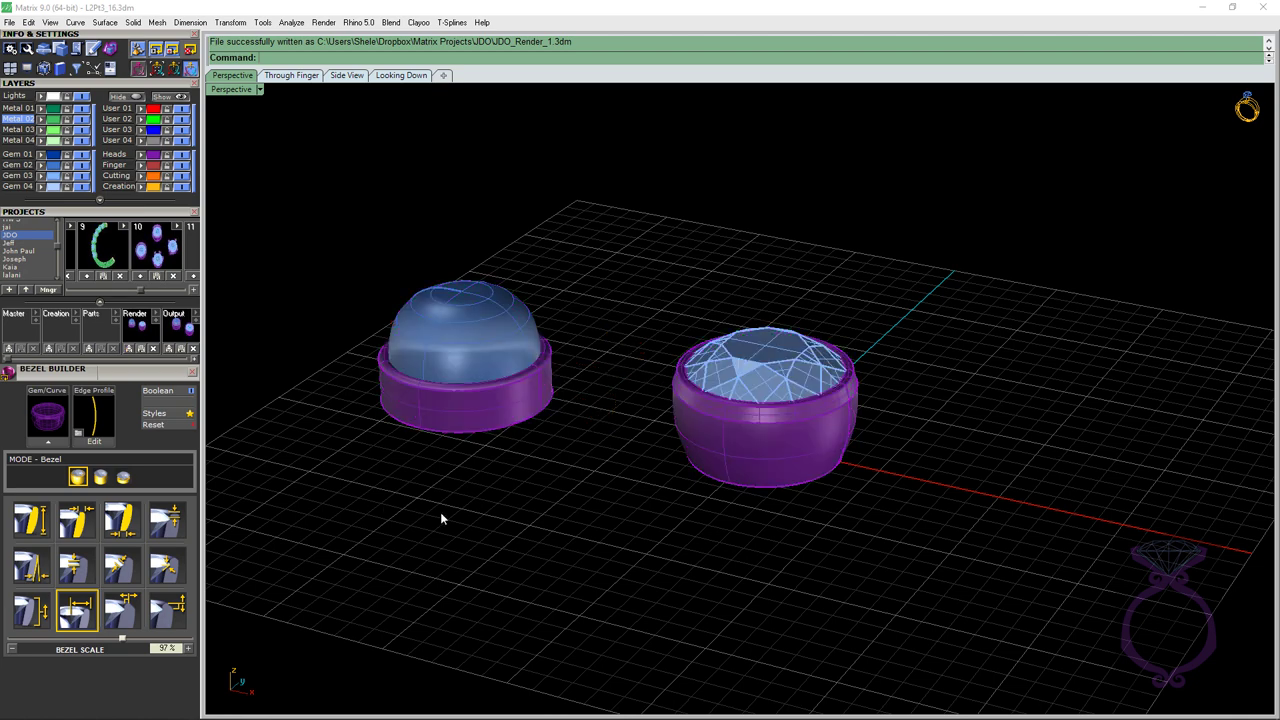
Step: Move both the cabochon bezel and the faceted gem bezel to the blue User 03 layer
left_click(496, 408)
left_click(729, 460, "shift")
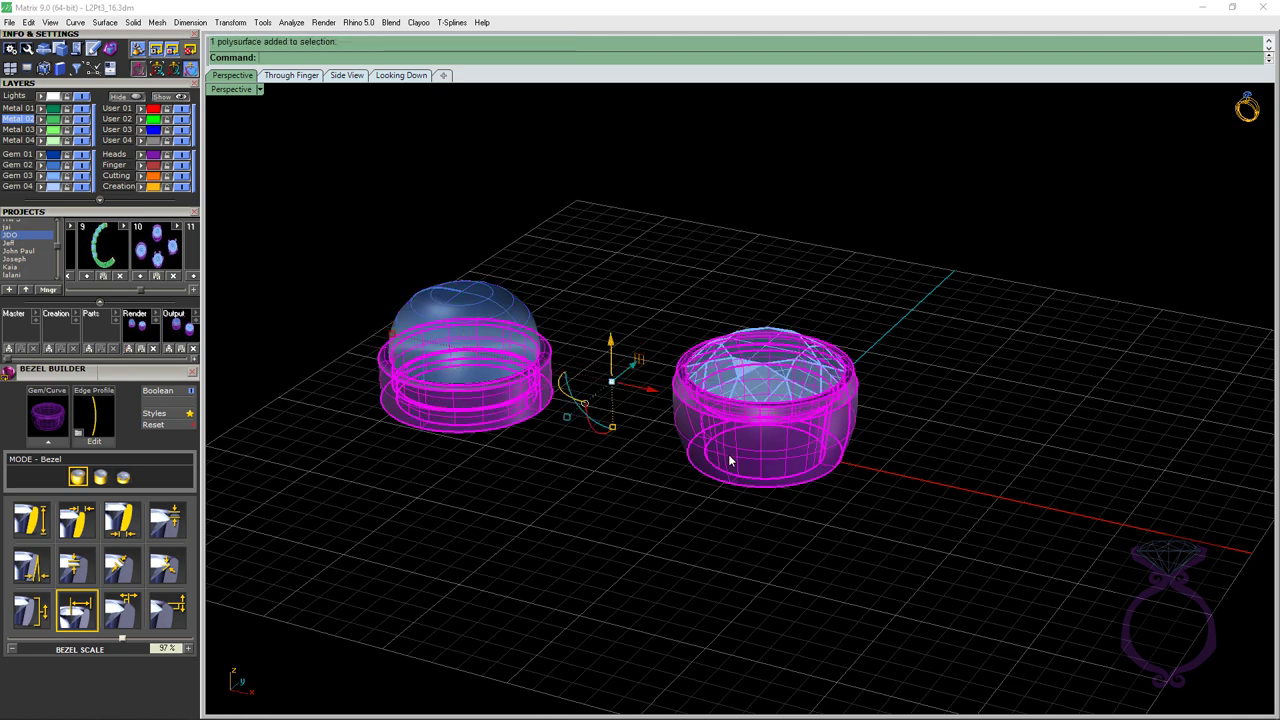
left_click(145, 130)
left_click(288, 178)
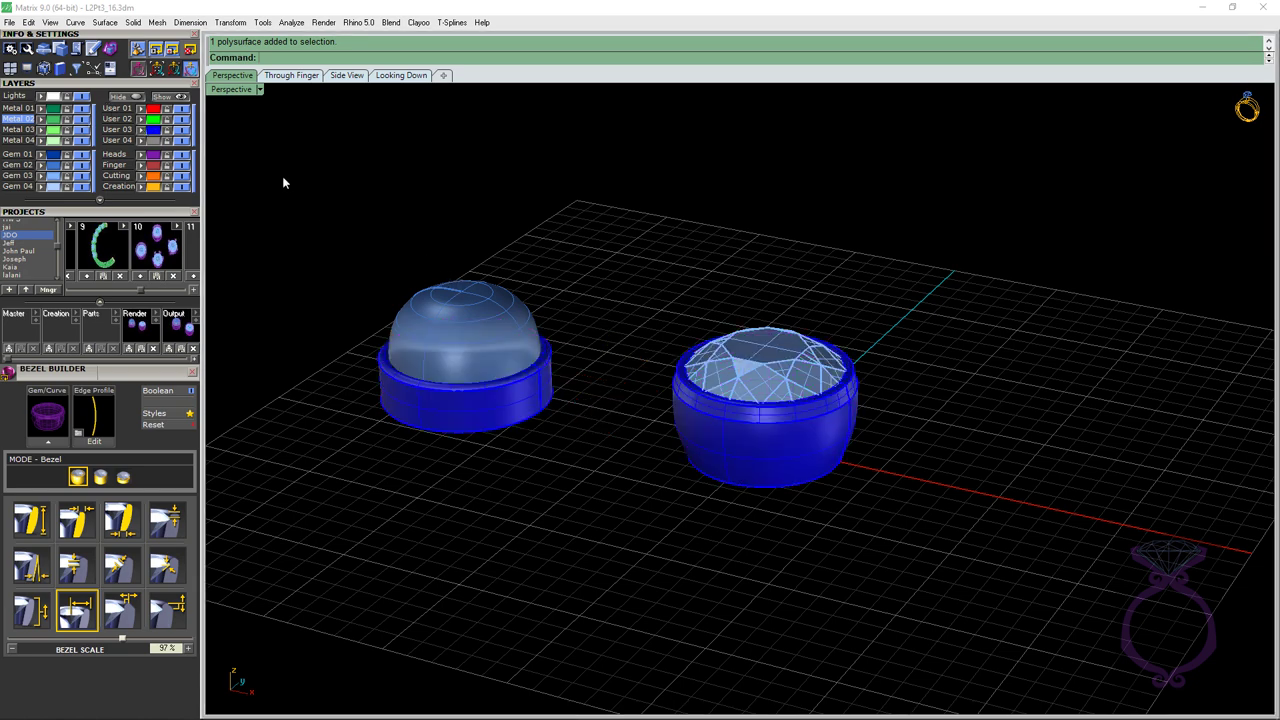
Step: Save the blue bezels and their gems over the project's Render slot, then collapse the extra project slots
left_click_drag(288, 178, 878, 640)
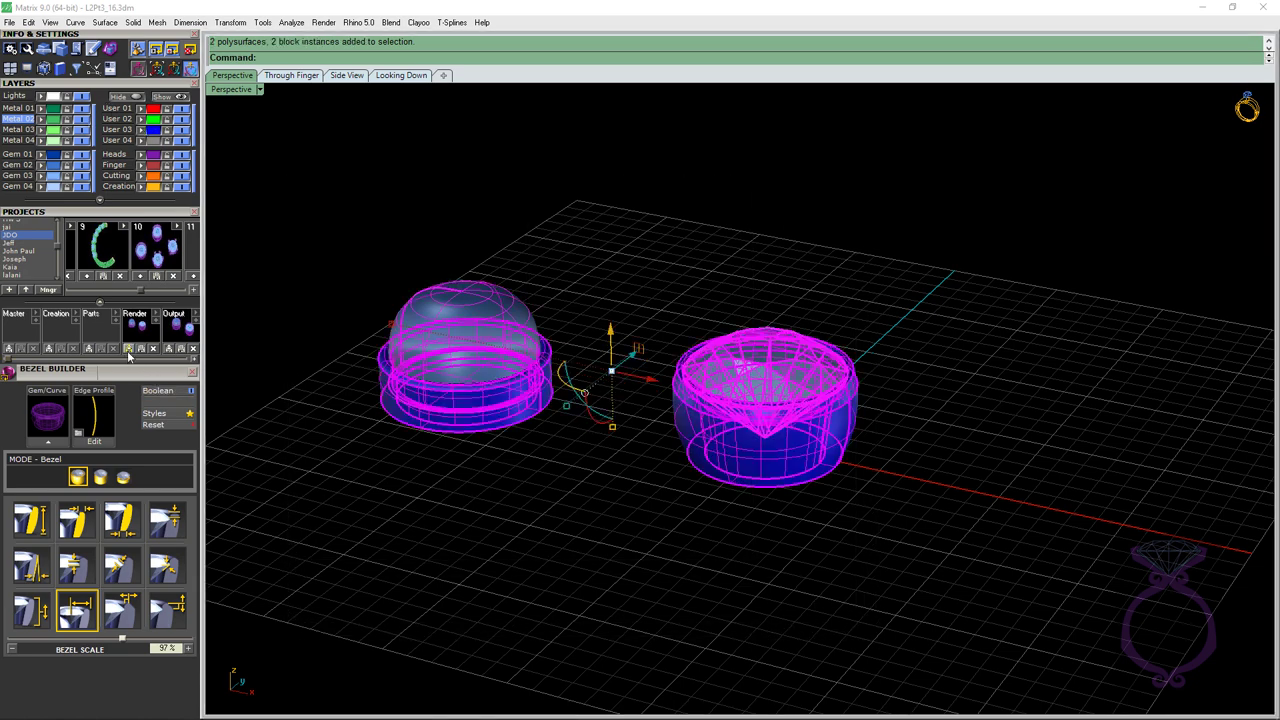
left_click(128, 349)
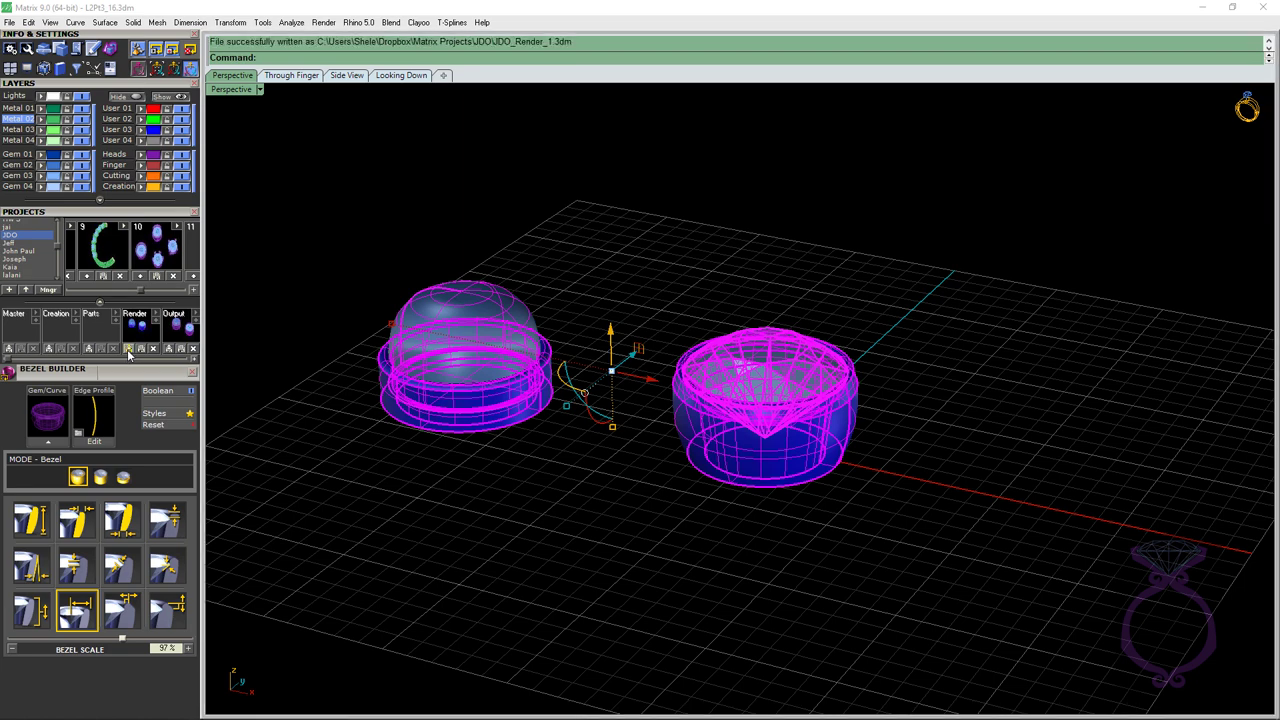
left_click(99, 303)
left_click_drag(140, 292, 152, 290)
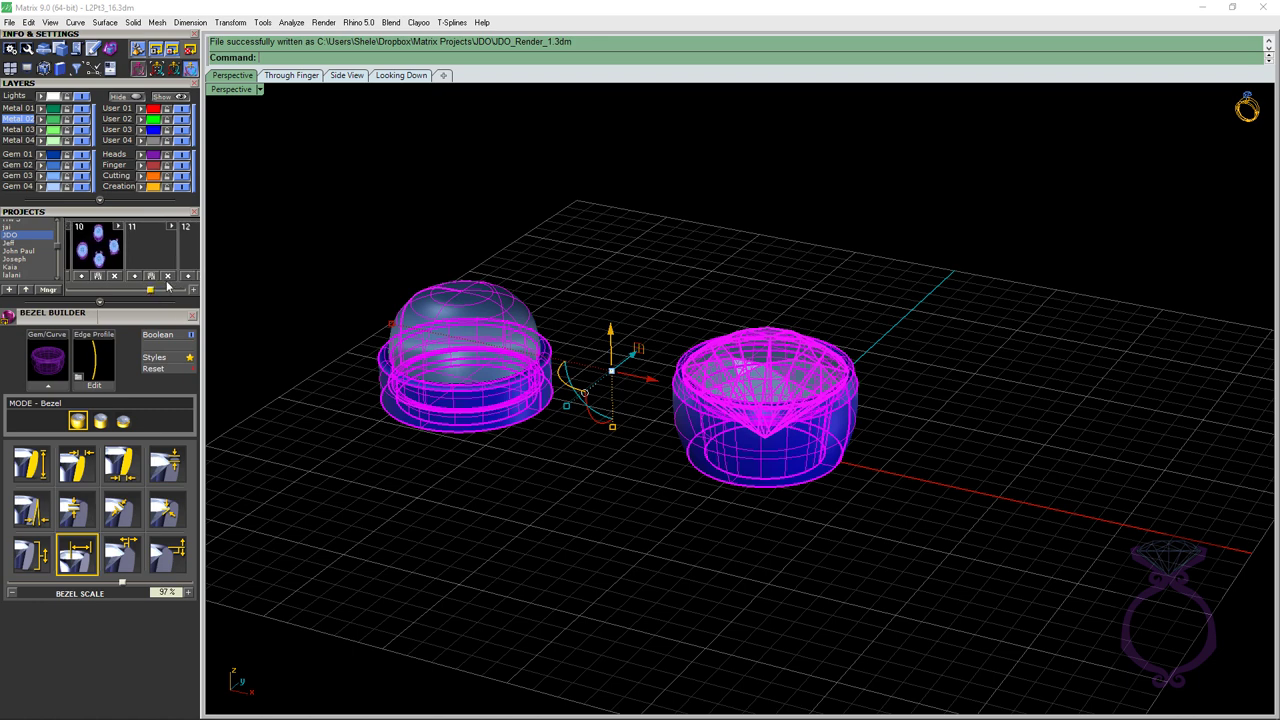
left_click(348, 312)
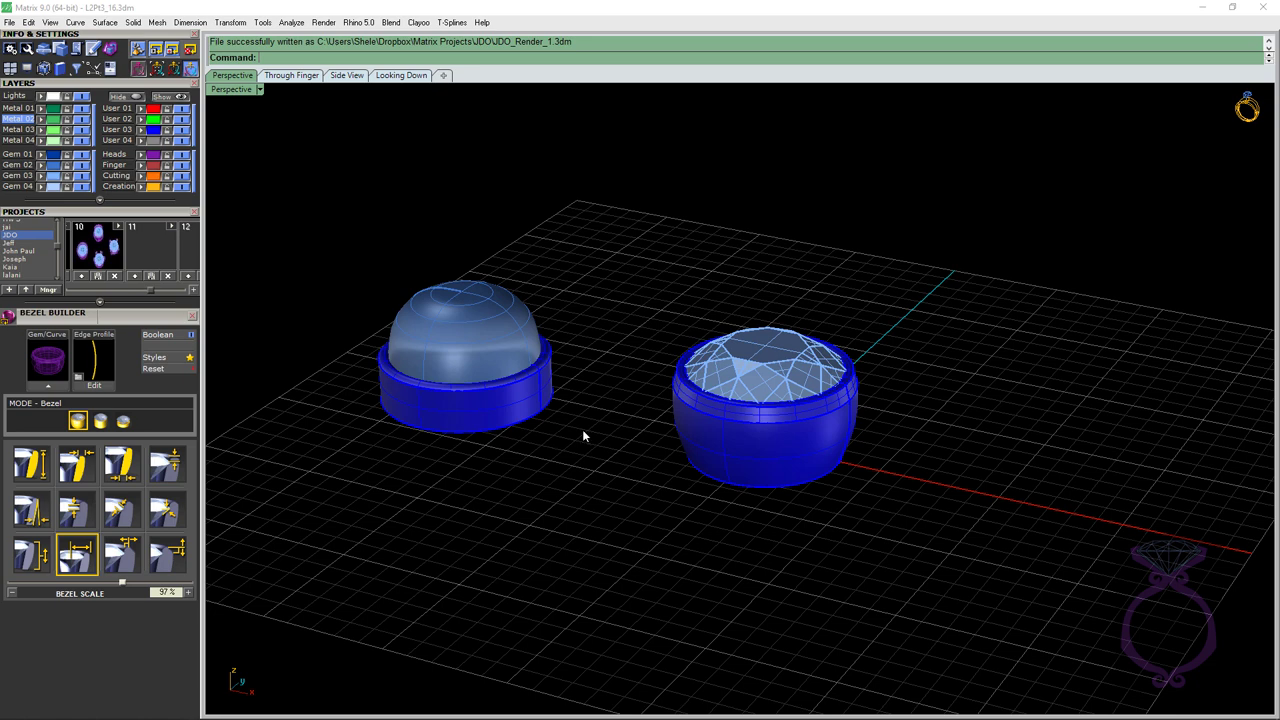
right_click_drag(583, 434, 408, 399)
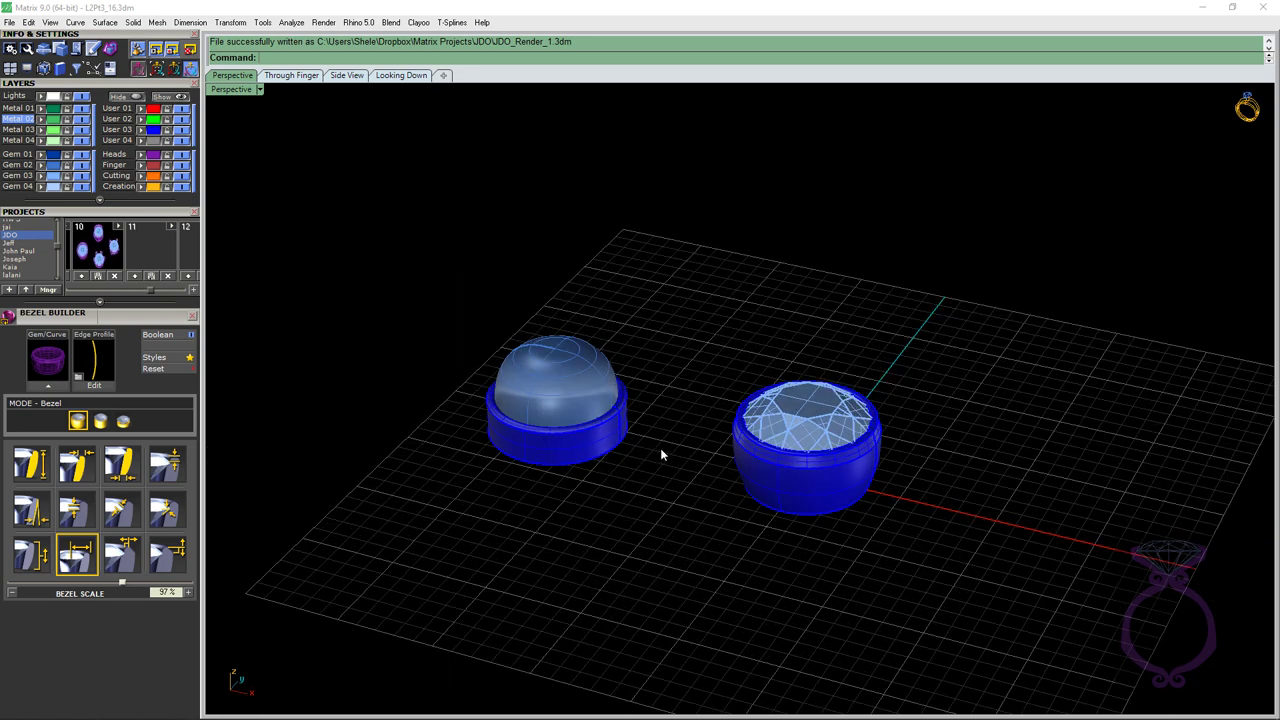
right_click_drag(661, 449, 711, 531)
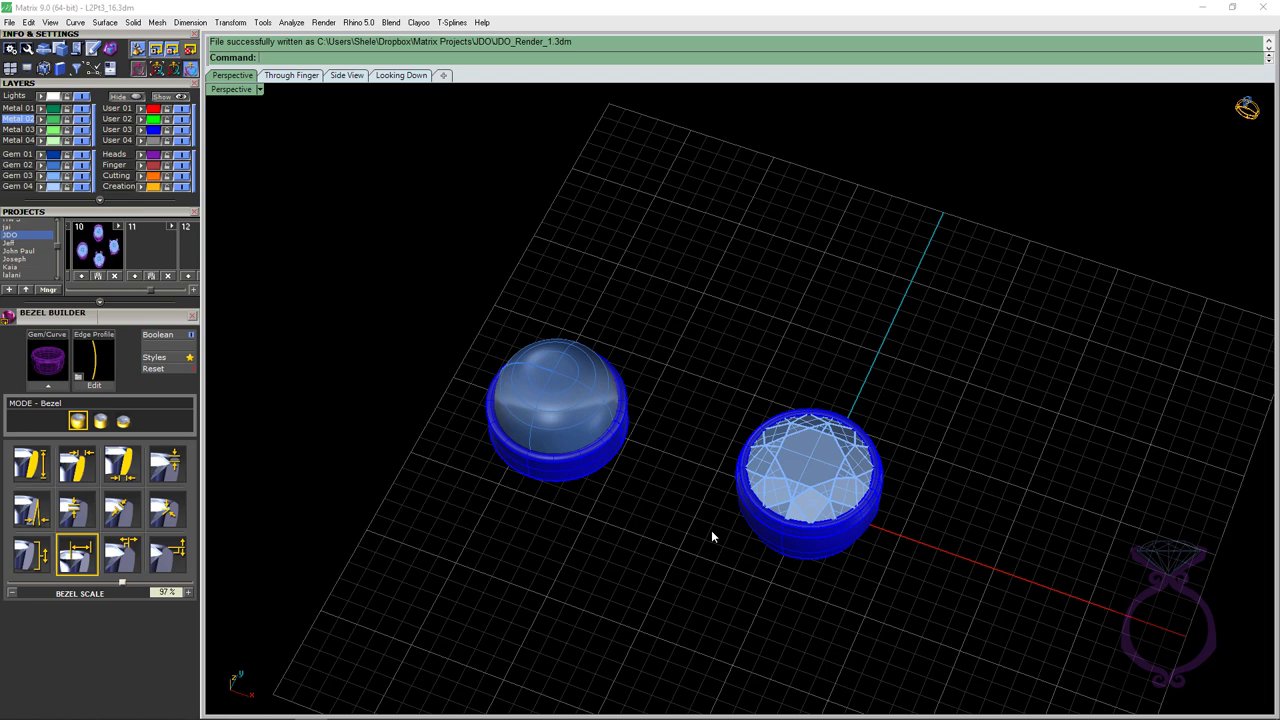